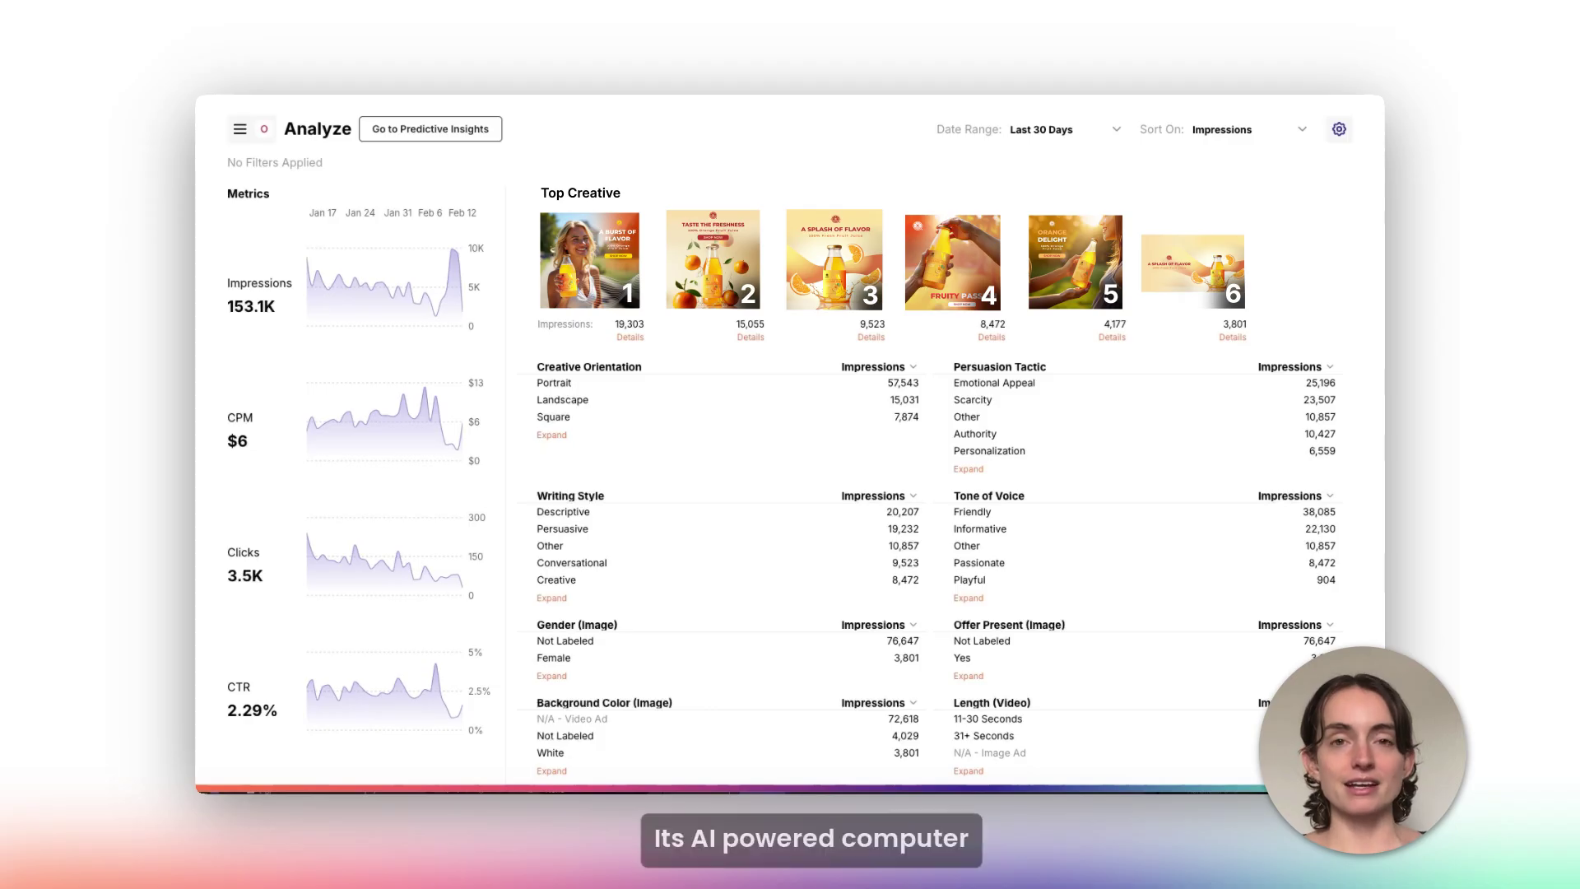
Step: Review the category tables and open Creative Insights for the top-ranked creative #1
scroll(936, 568, "down", 2)
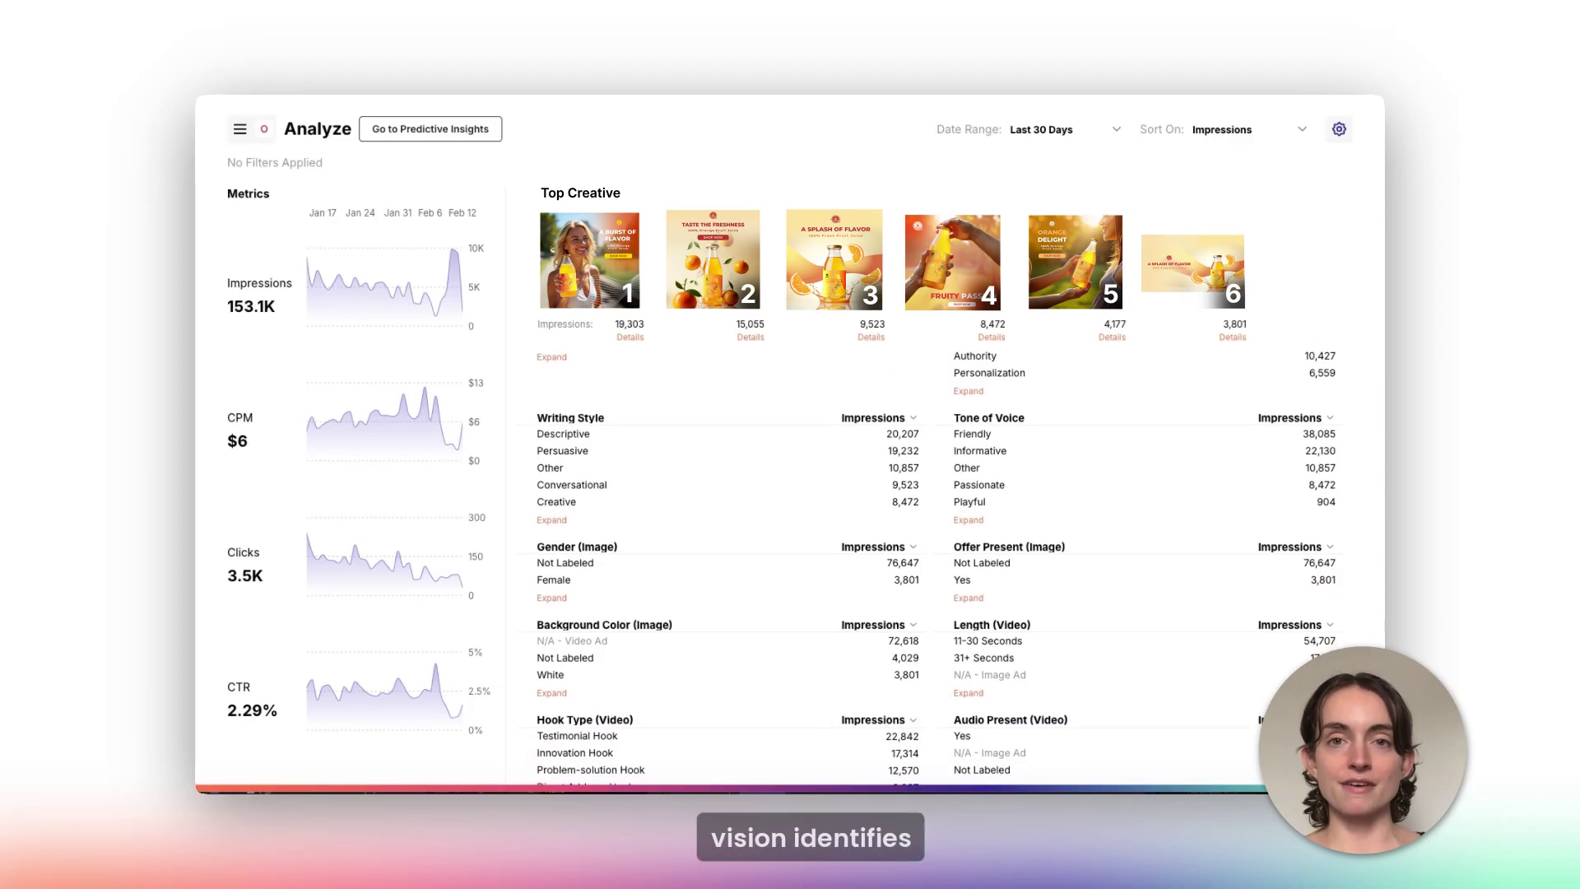
scroll(936, 568, "down", 4)
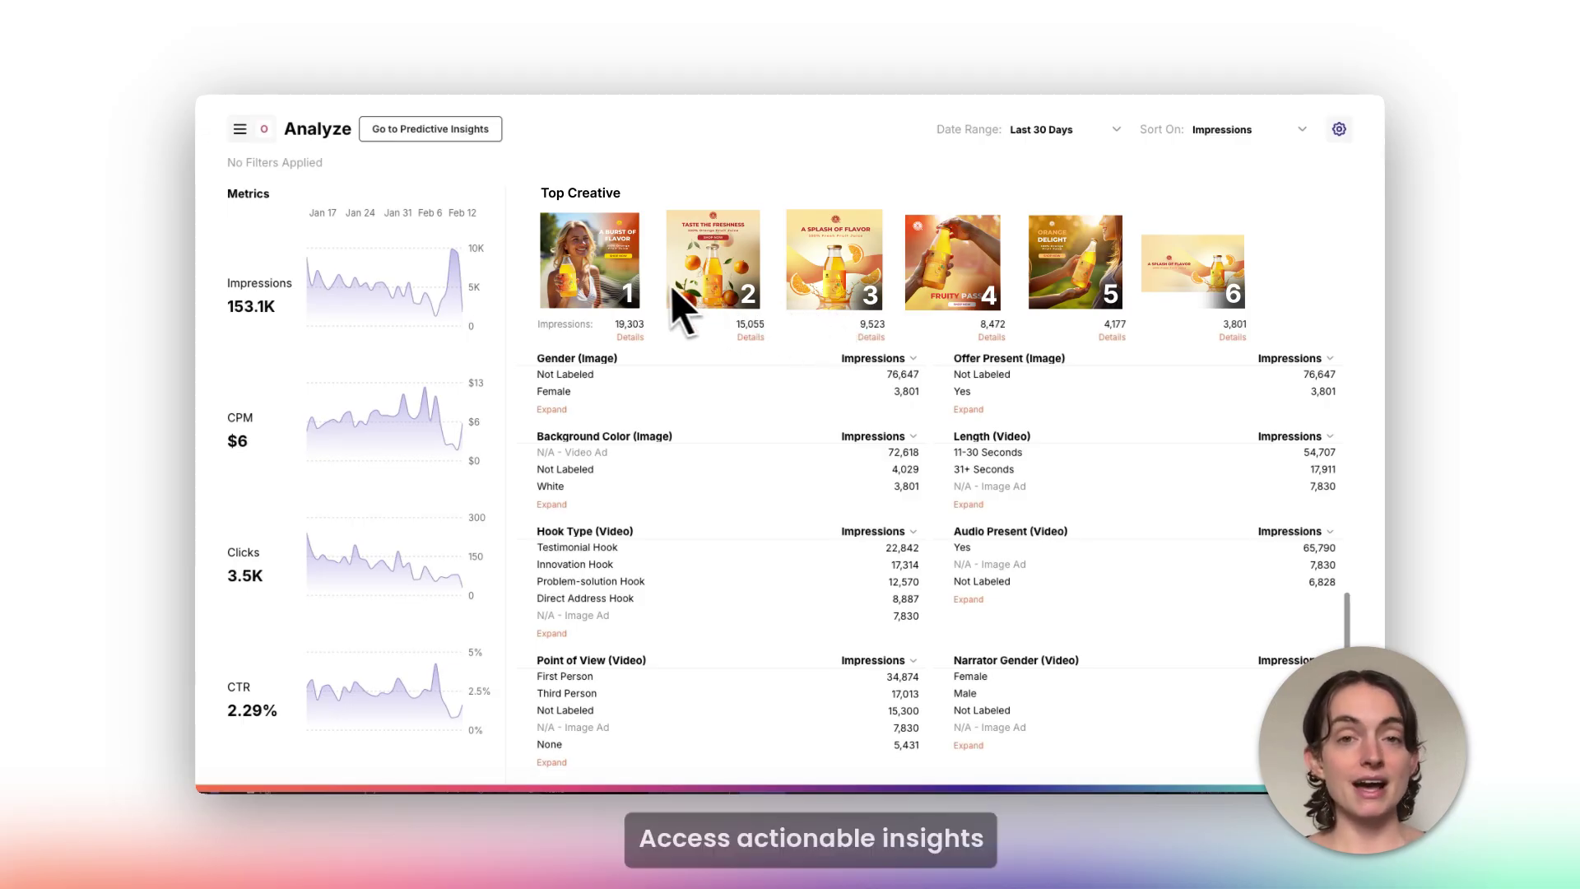
left_click(619, 287)
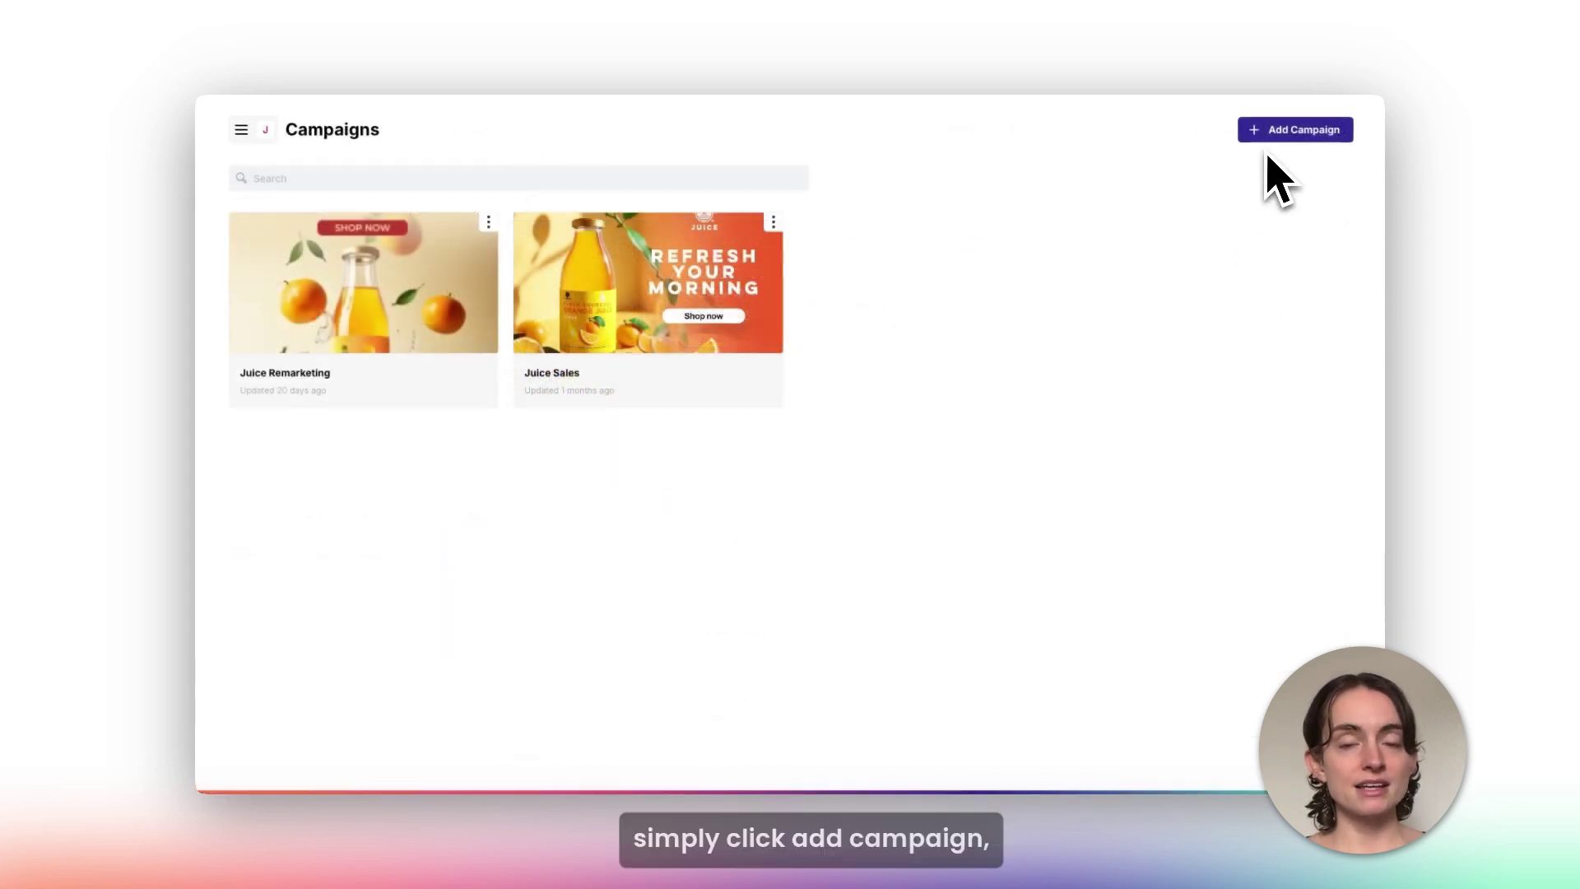
Step: Create 'Campaign for Young Families' described as 'Target young families to sell our all natural juice to.'
left_click(1270, 138)
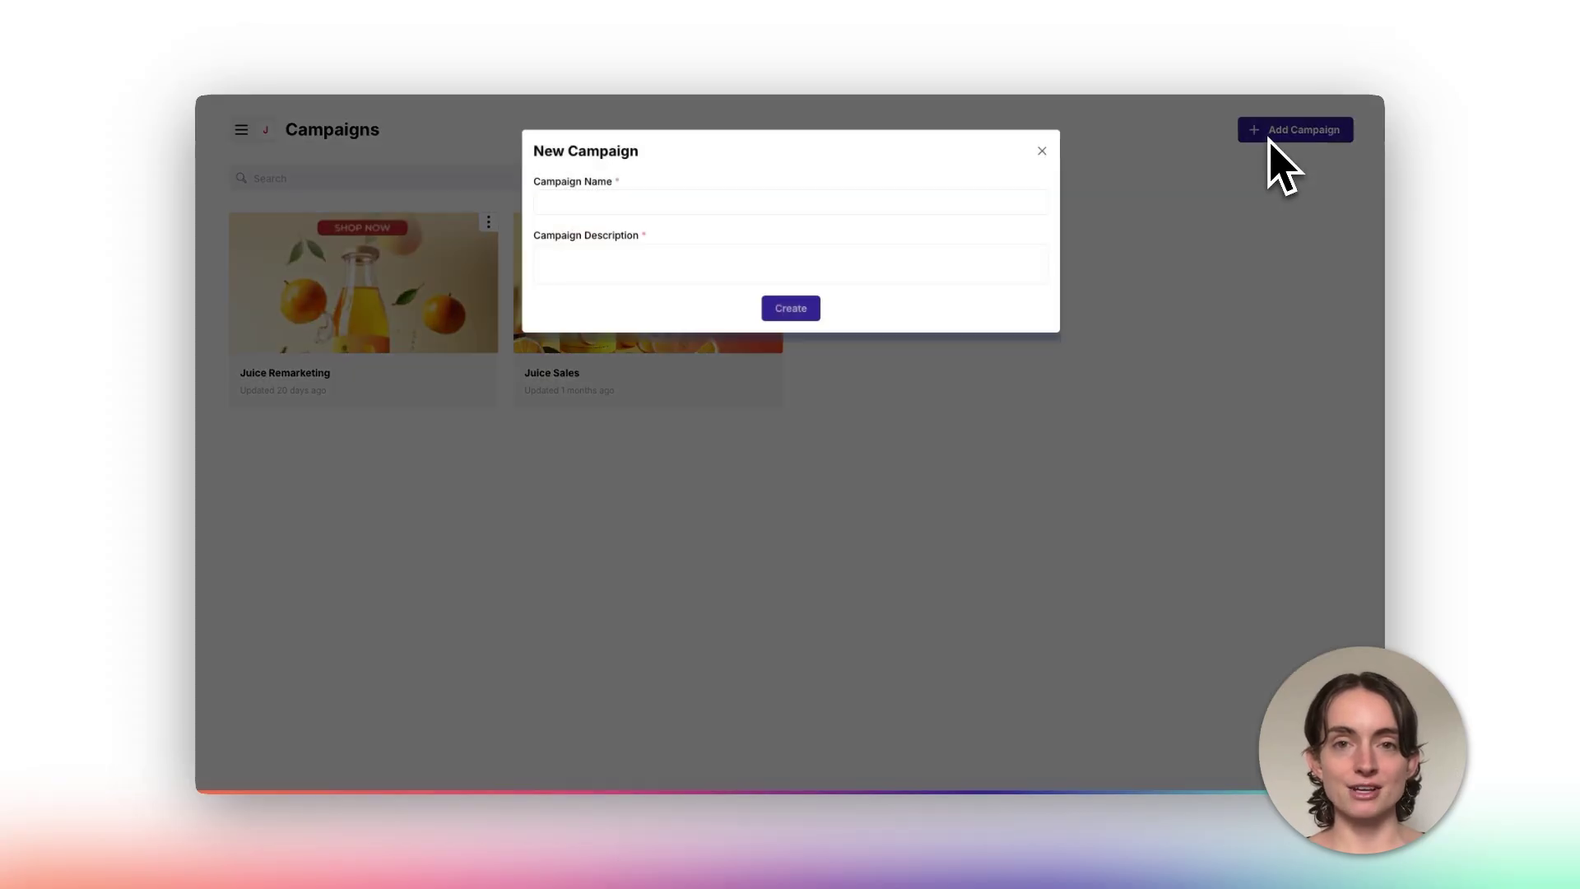
left_click(1040, 210)
type("Campaign for Young")
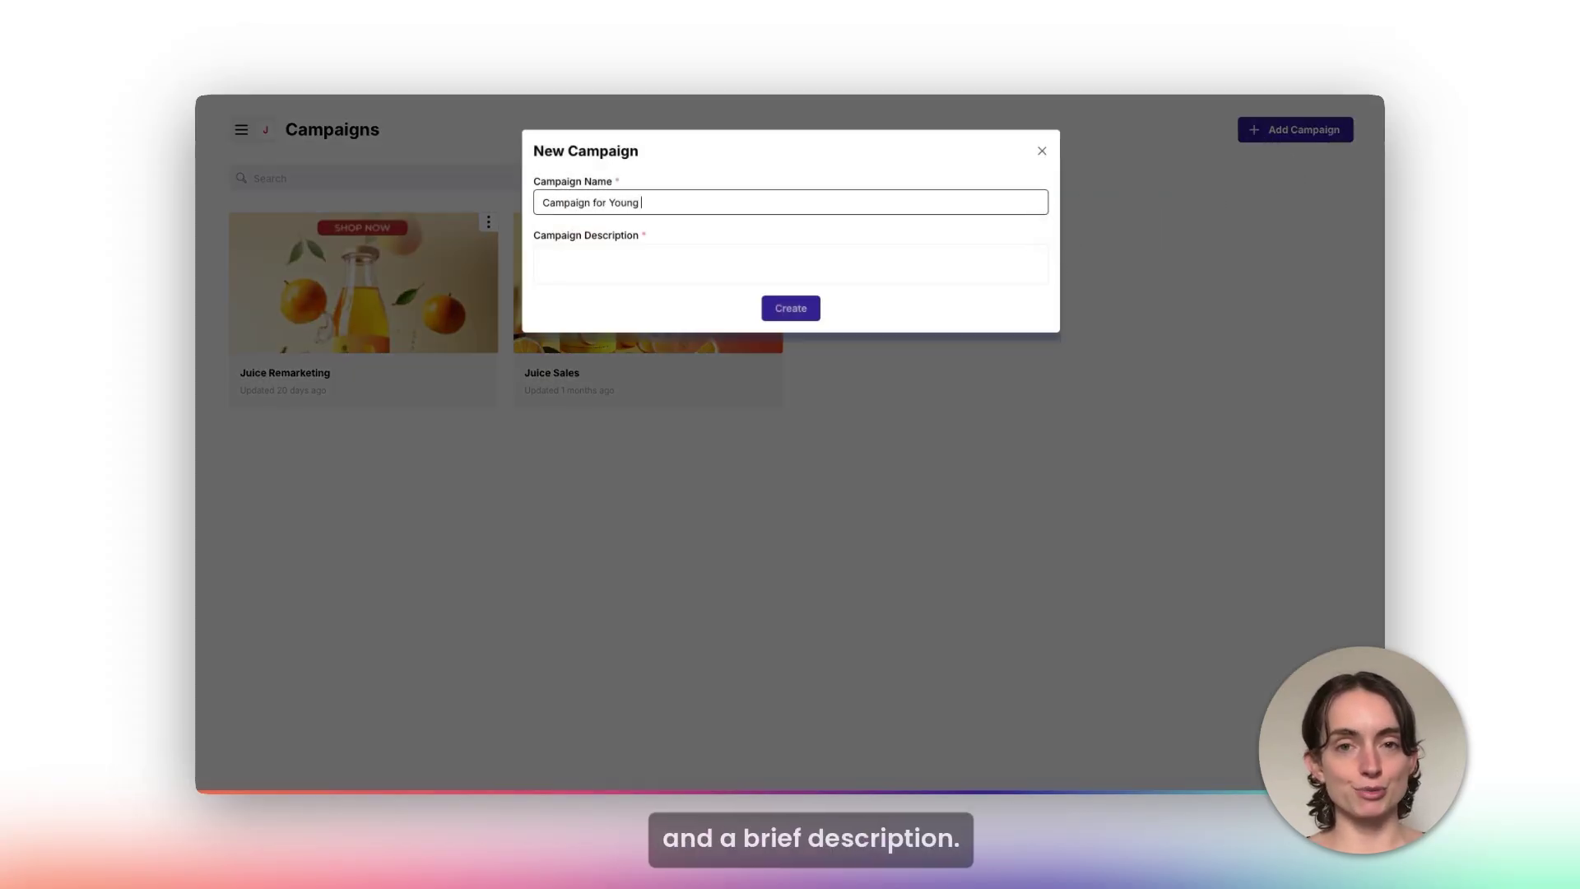
type("Families")
left_click(952, 272)
type("Target young families t")
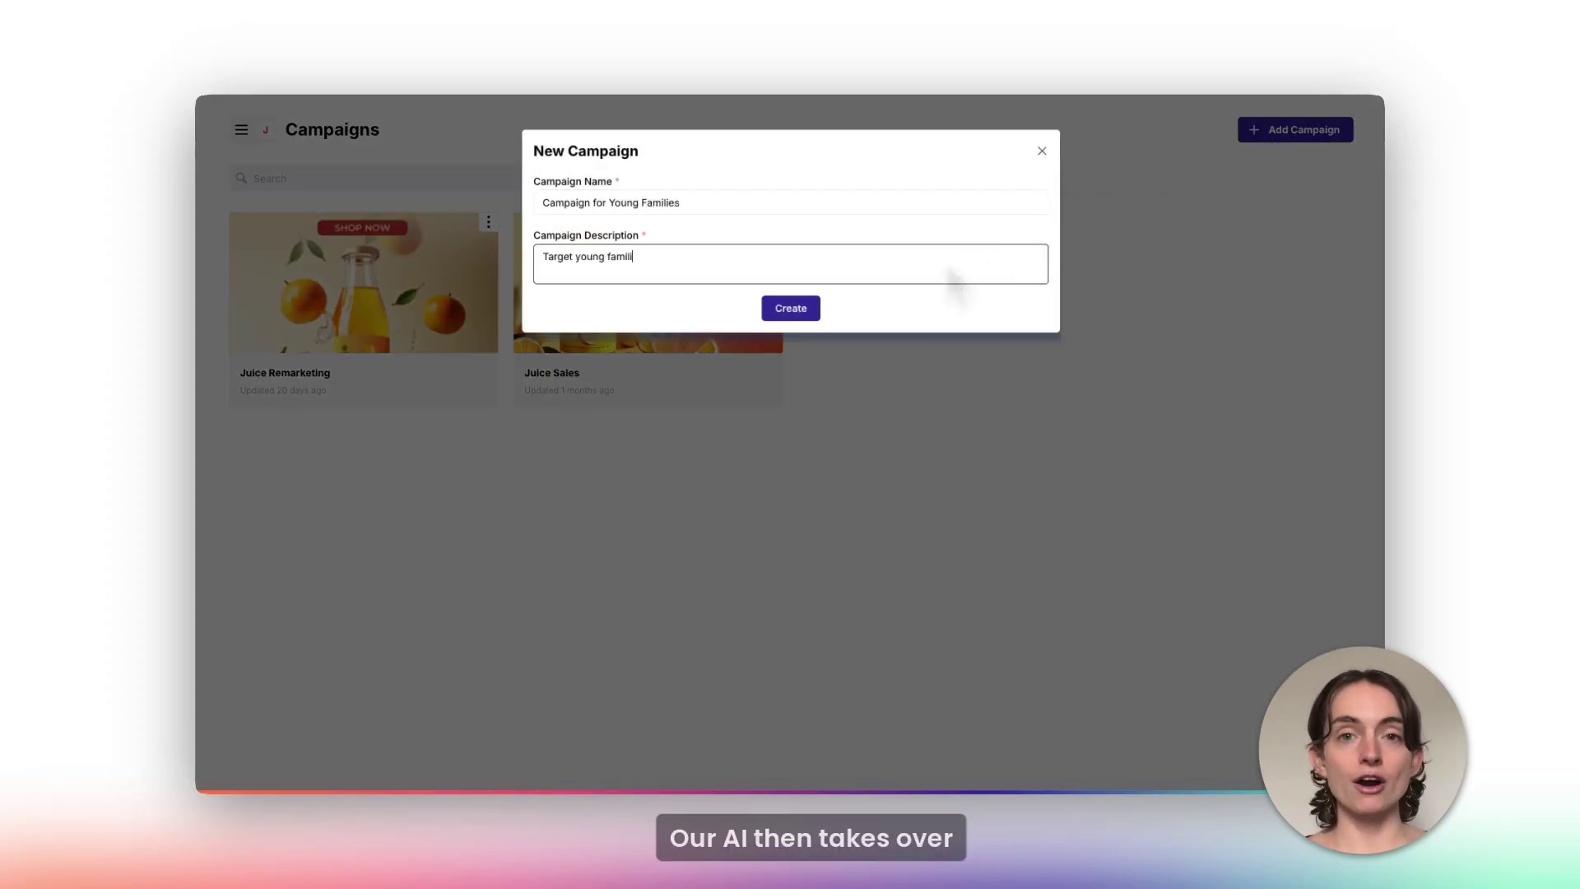
type("o sell our all natural juice to.")
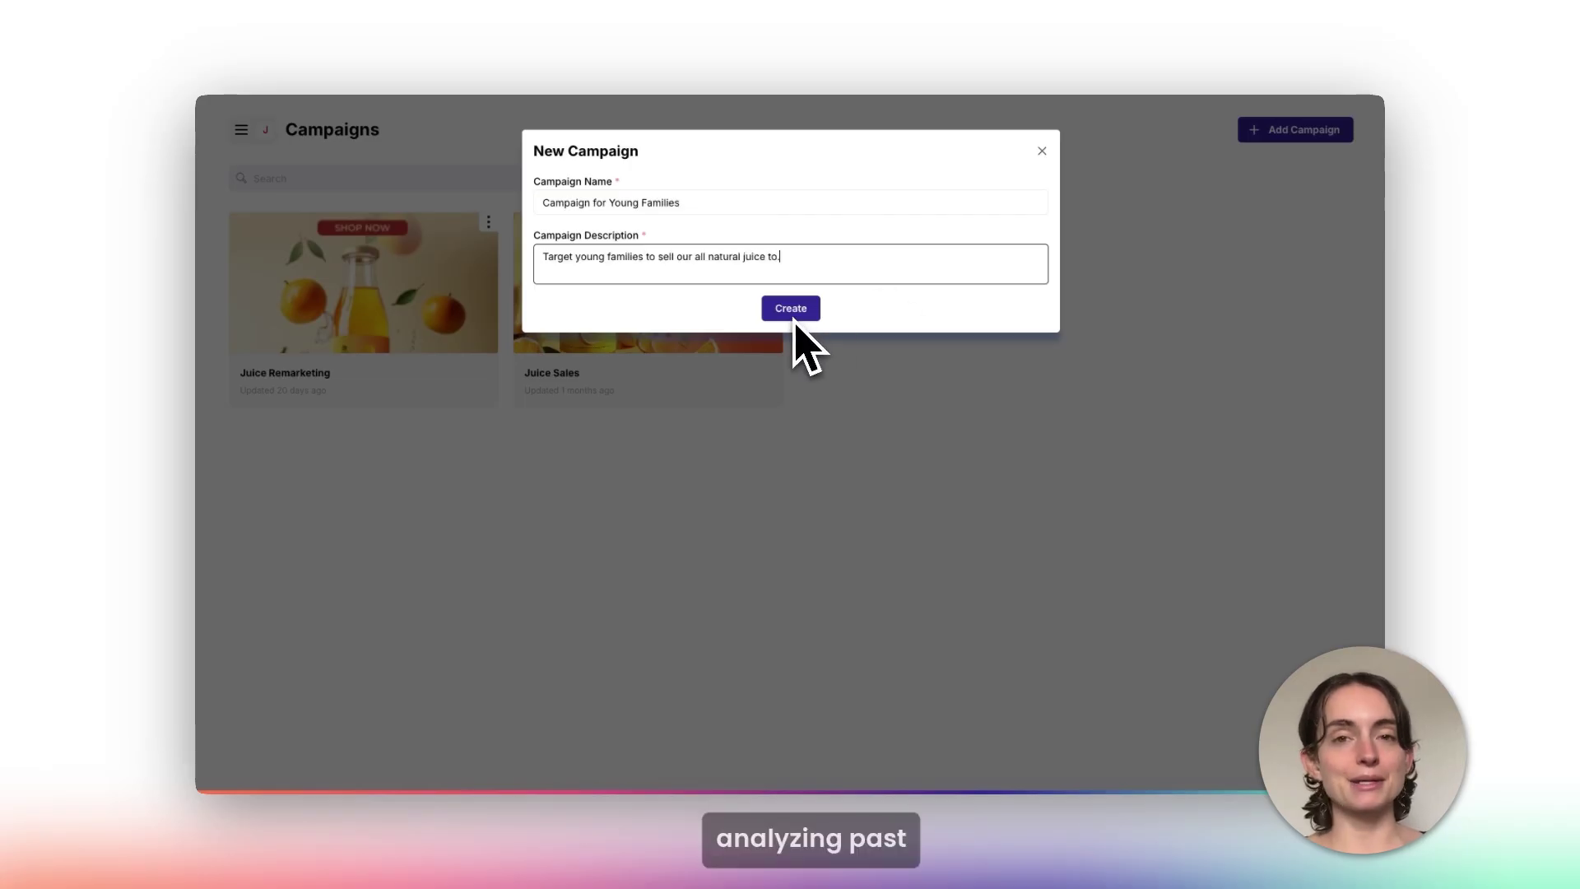
left_click(792, 317)
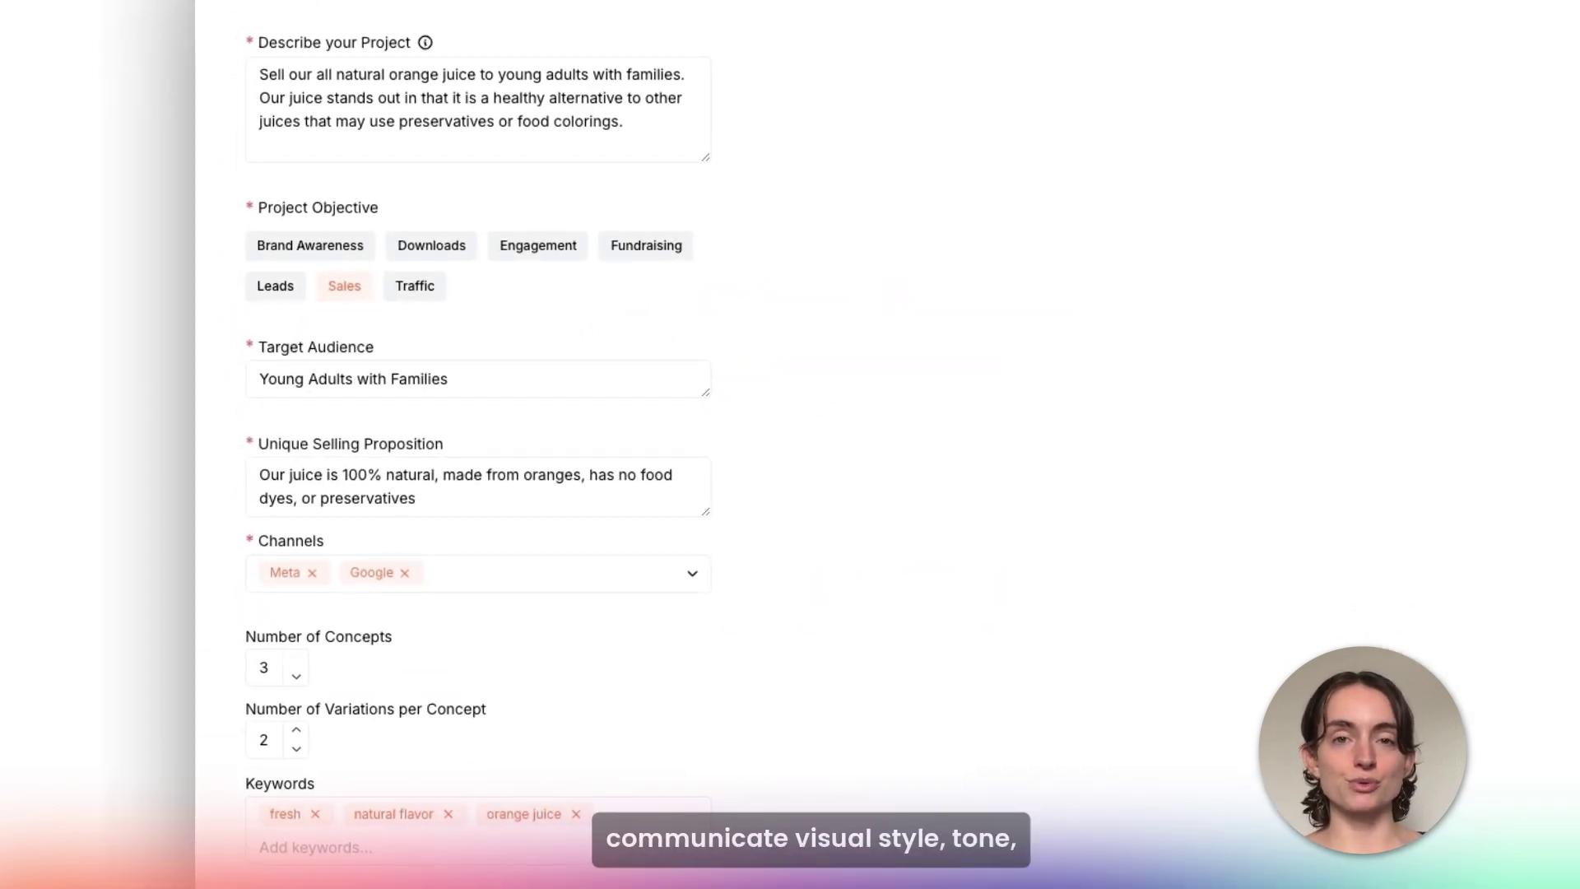
Step: Generate the Young Adults with Families brief: Sales, Meta and Google, 3 concepts × 2 variations
scroll(638, 329, "down", 3)
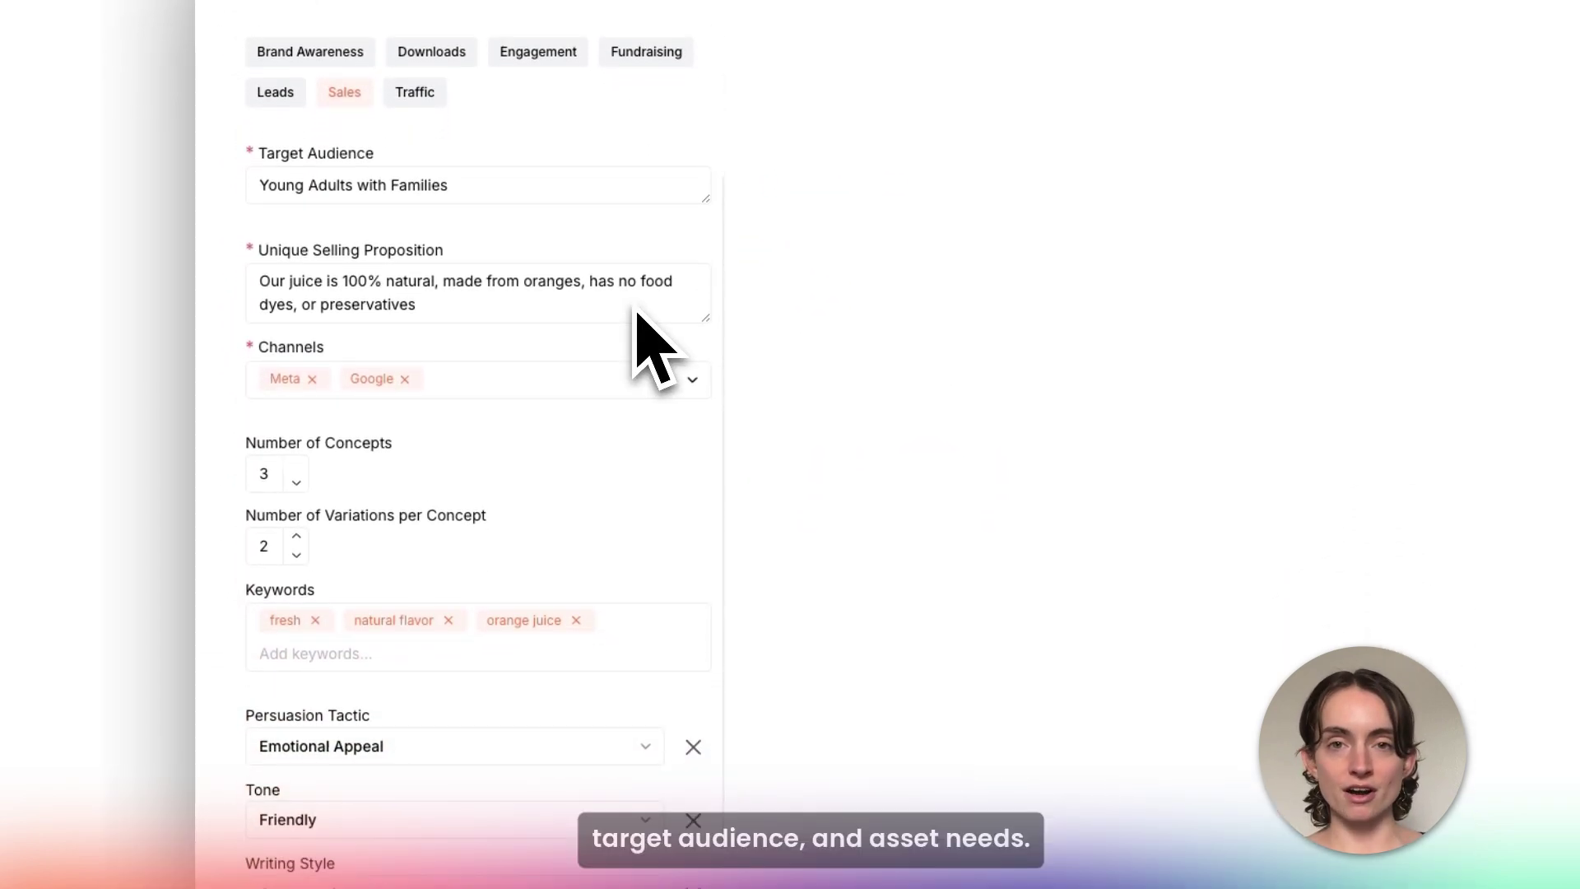
scroll(638, 313, "down", 3)
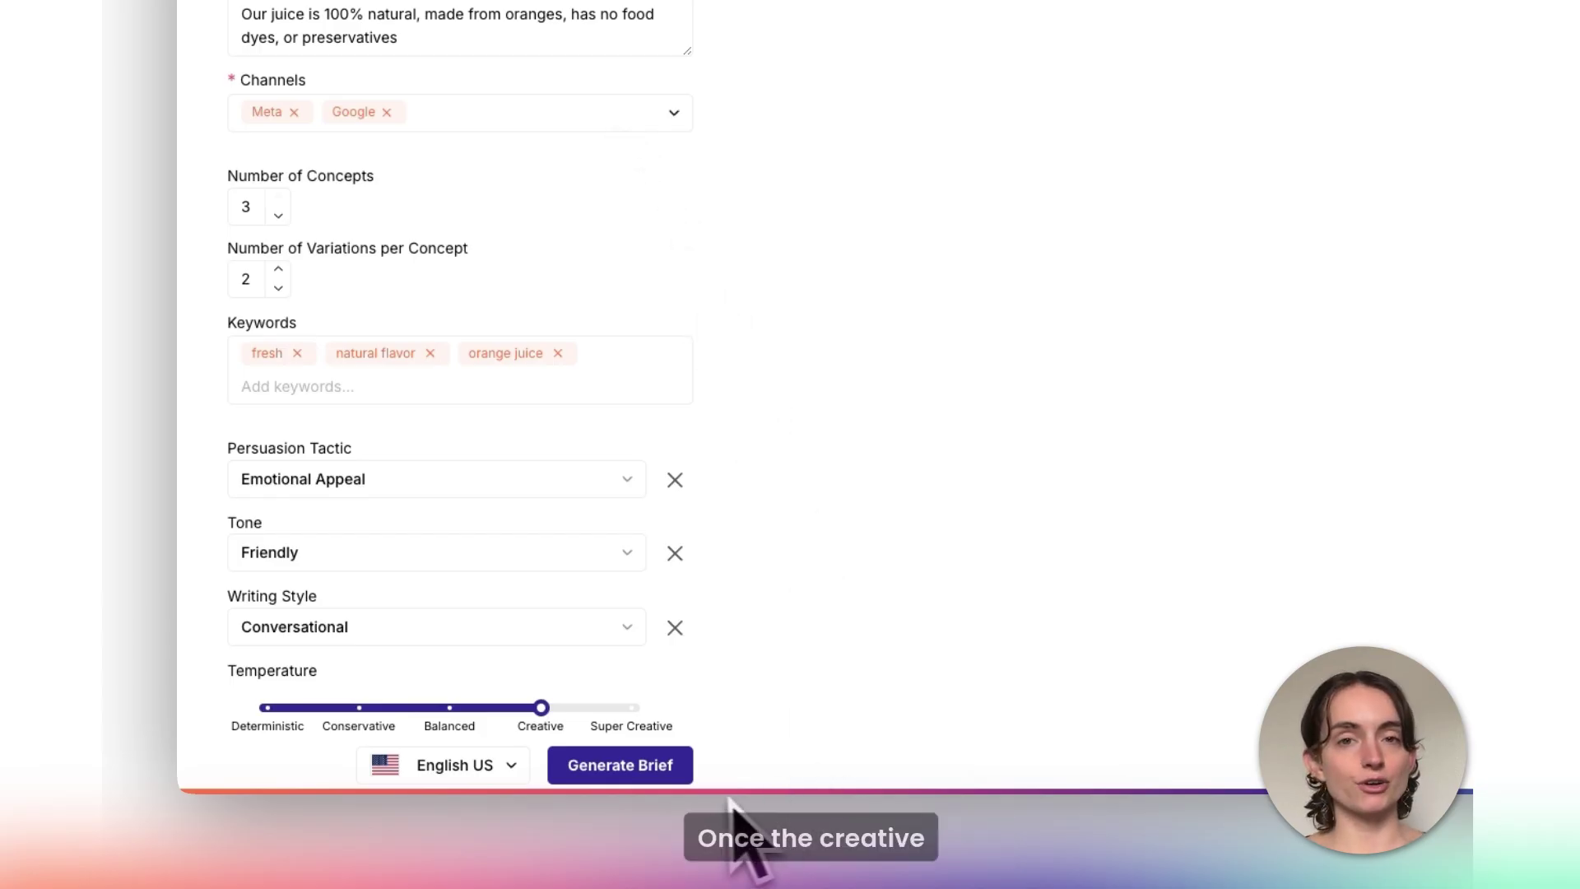
left_click(679, 781)
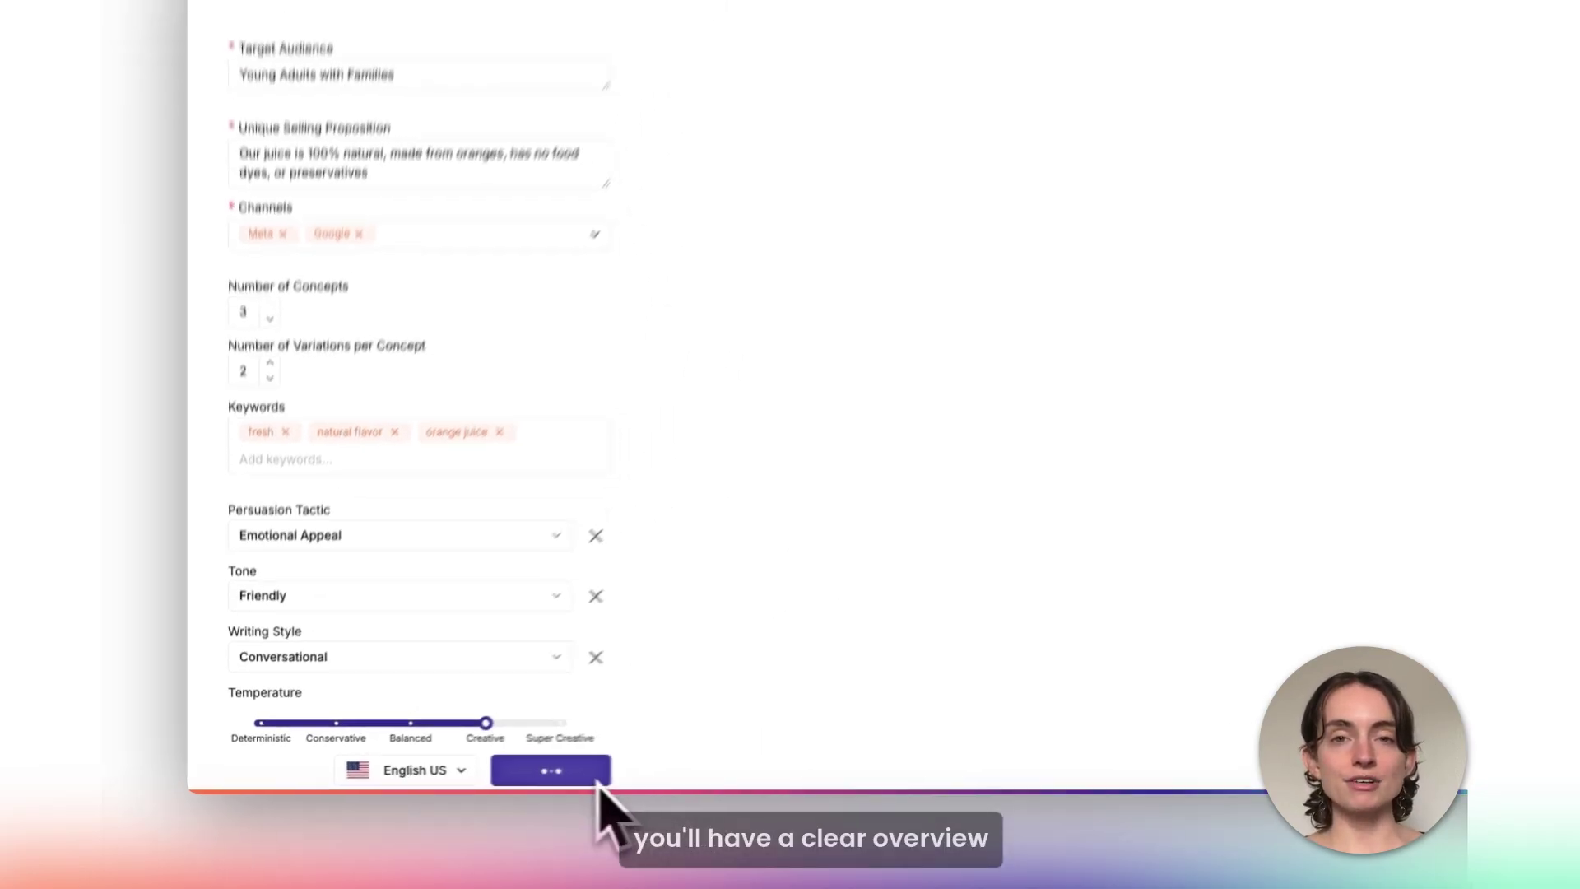
Step: Scroll through the generated brief to review the Pure Joy, Naturally concept and variation tables
scroll(908, 403, "down", 5)
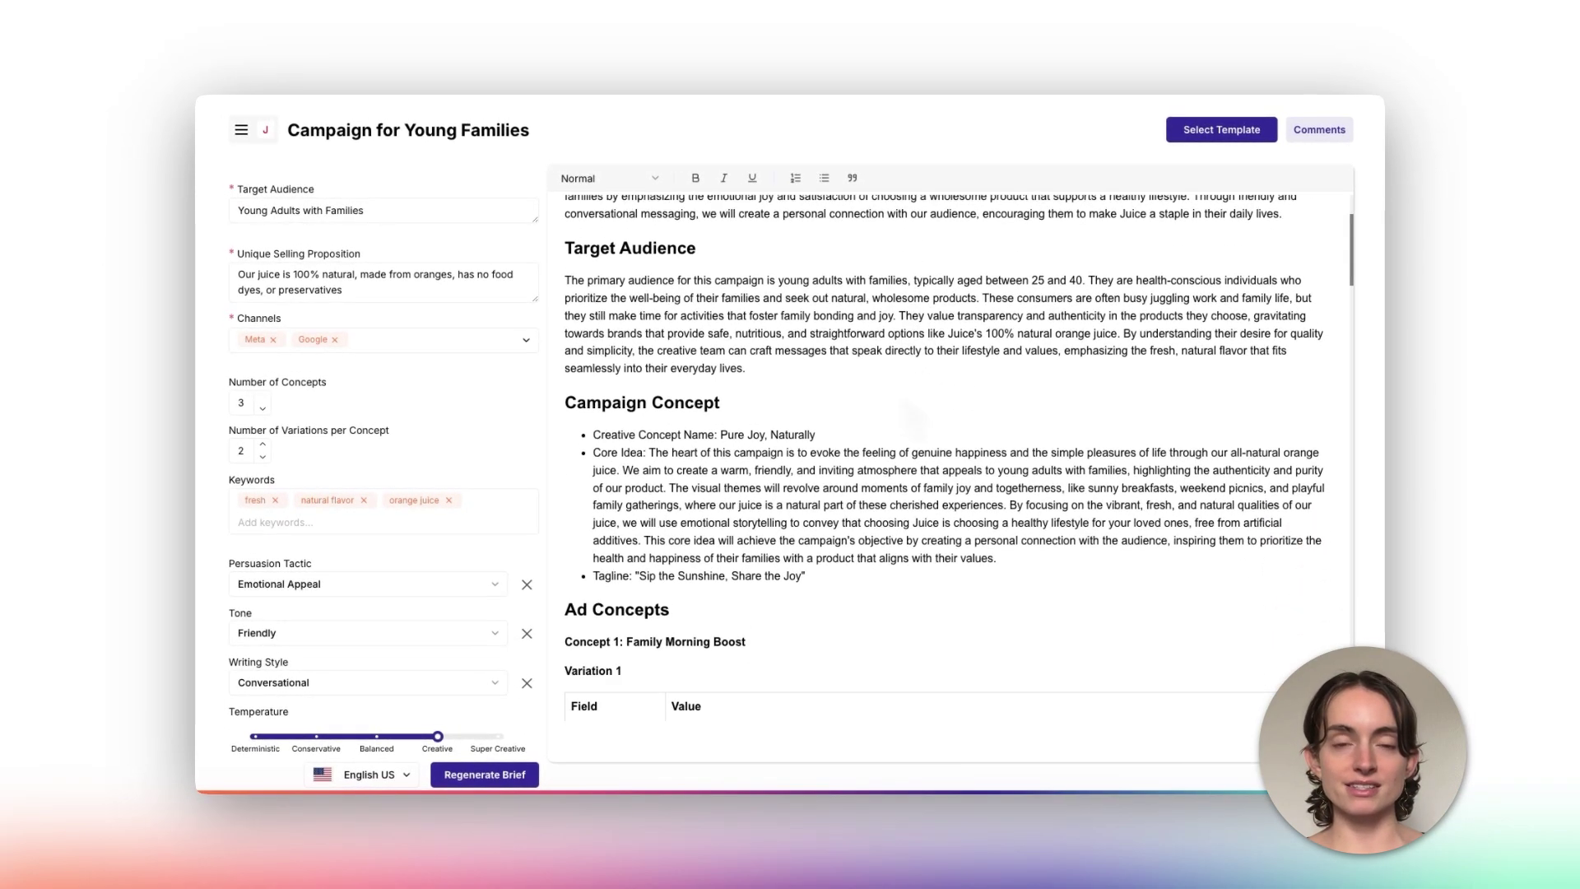
scroll(946, 453, "down", 3)
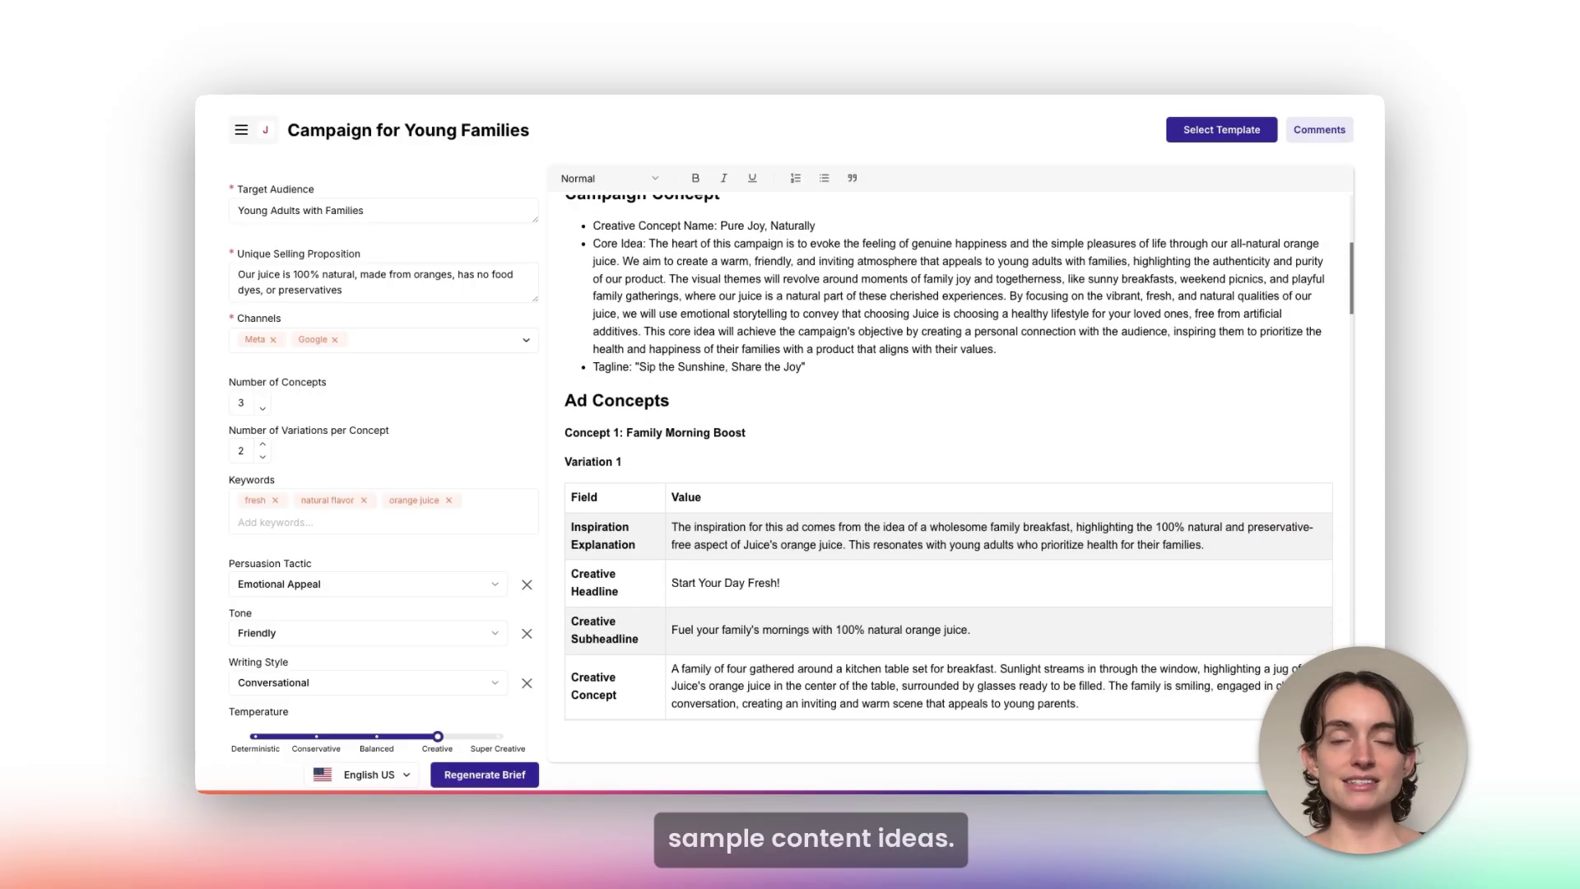
scroll(946, 453, "down", 4)
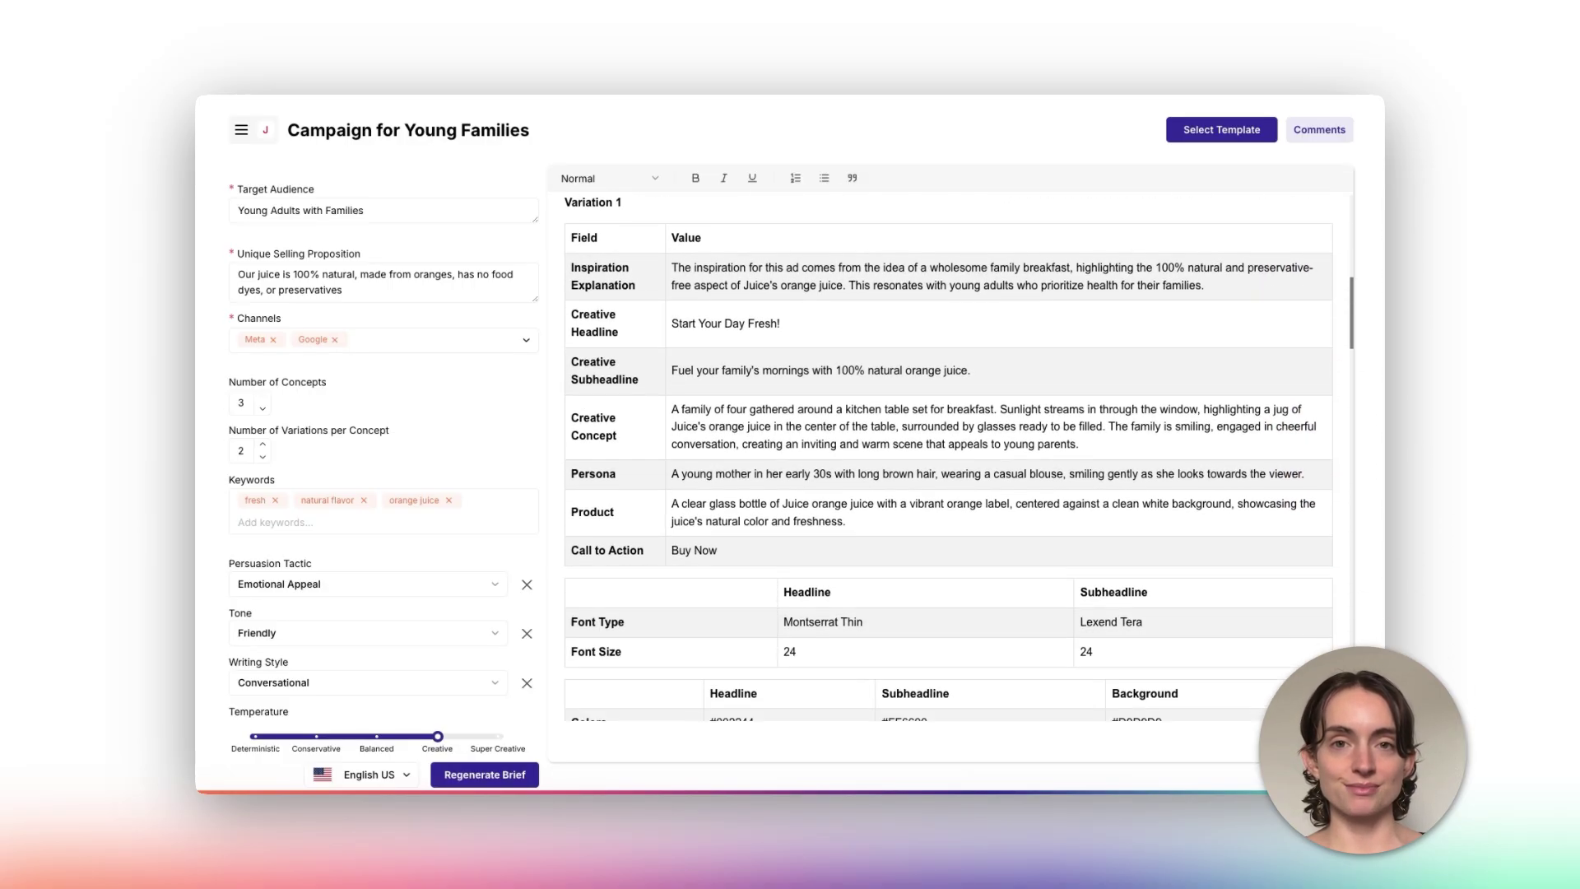
scroll(947, 457, "down", 4)
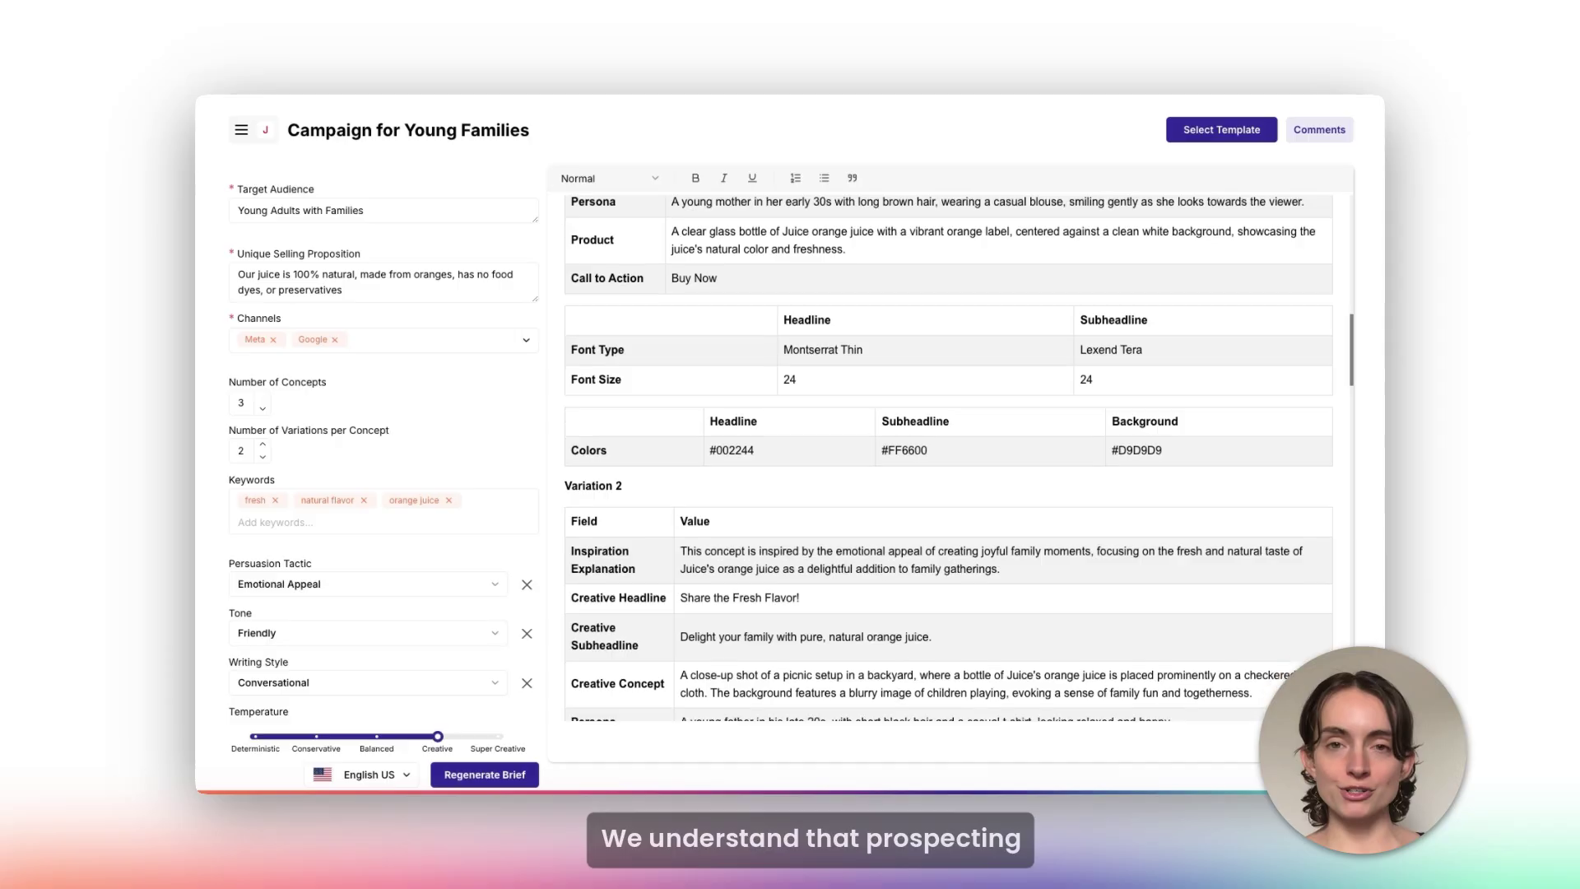
scroll(947, 456, "down", 3)
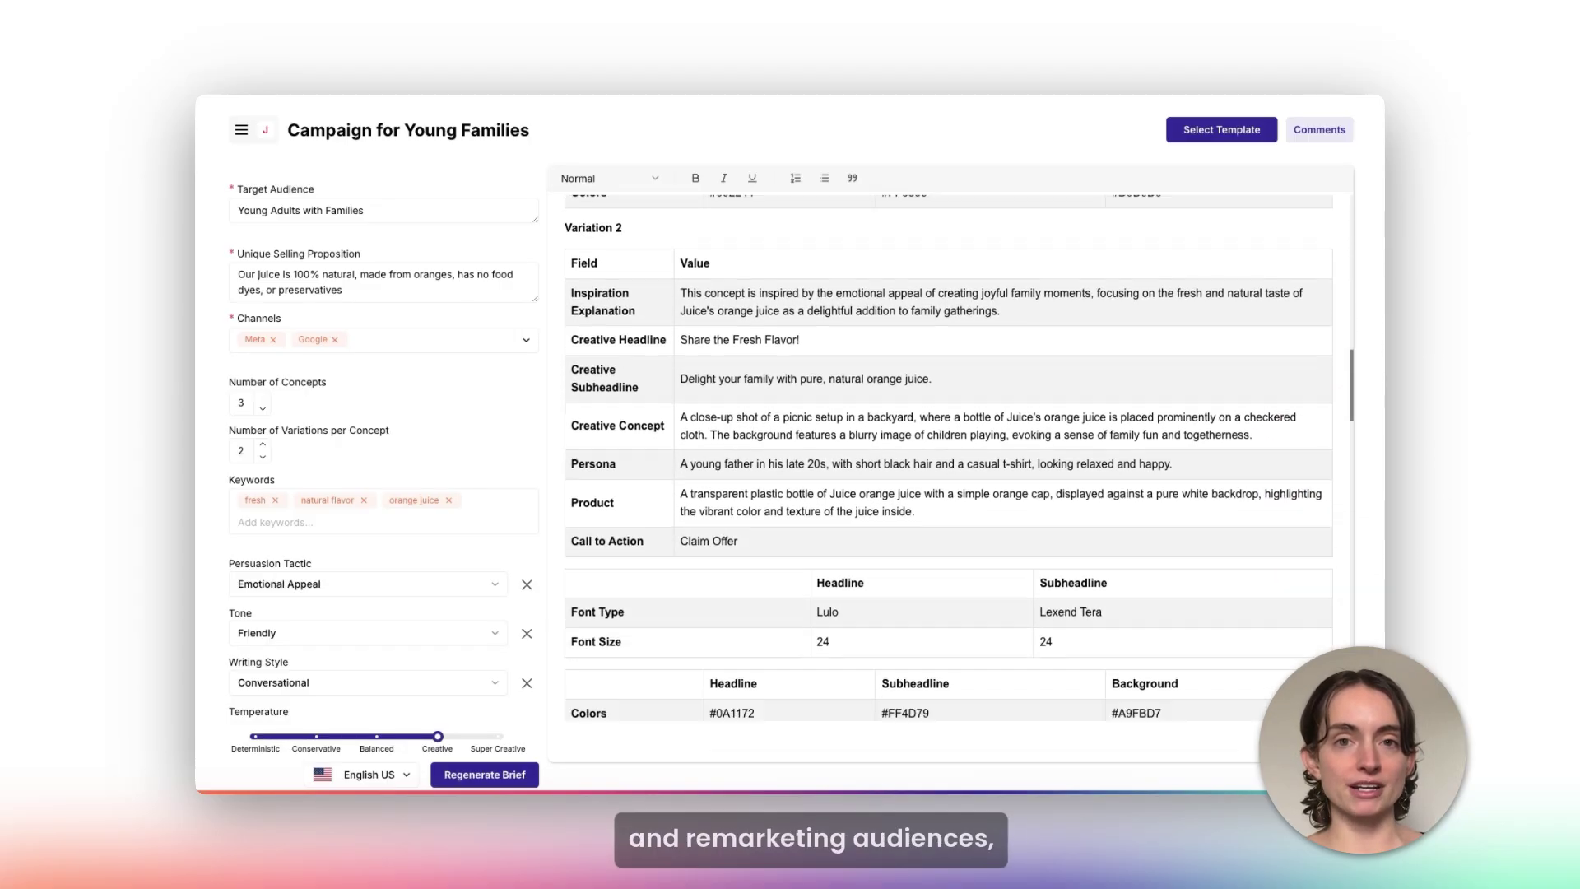
scroll(947, 457, "down", 5)
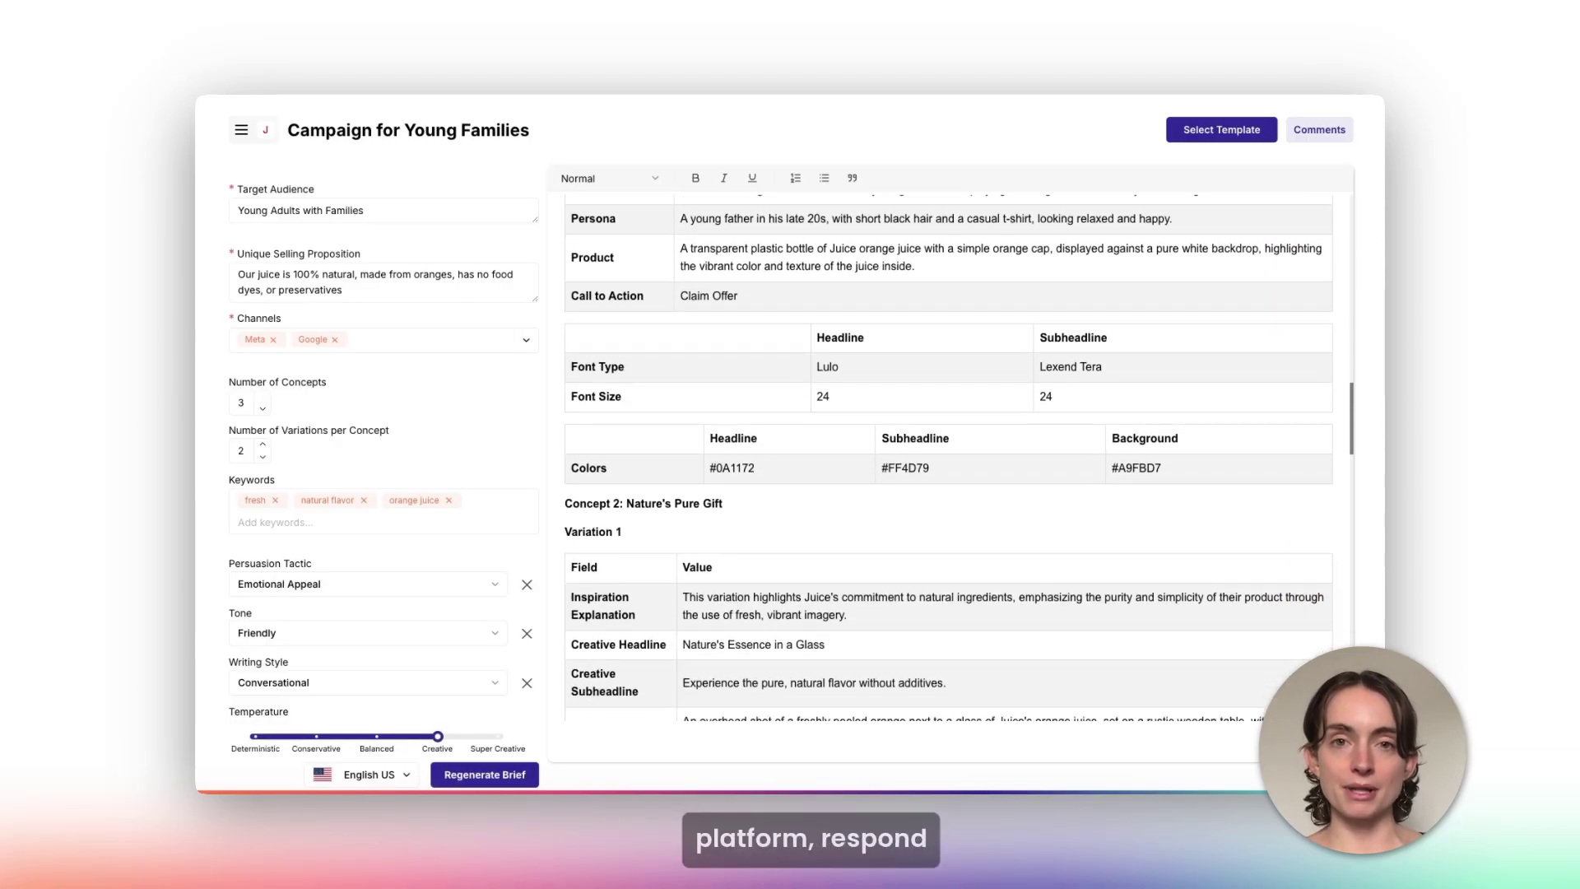
scroll(947, 457, "up", 1)
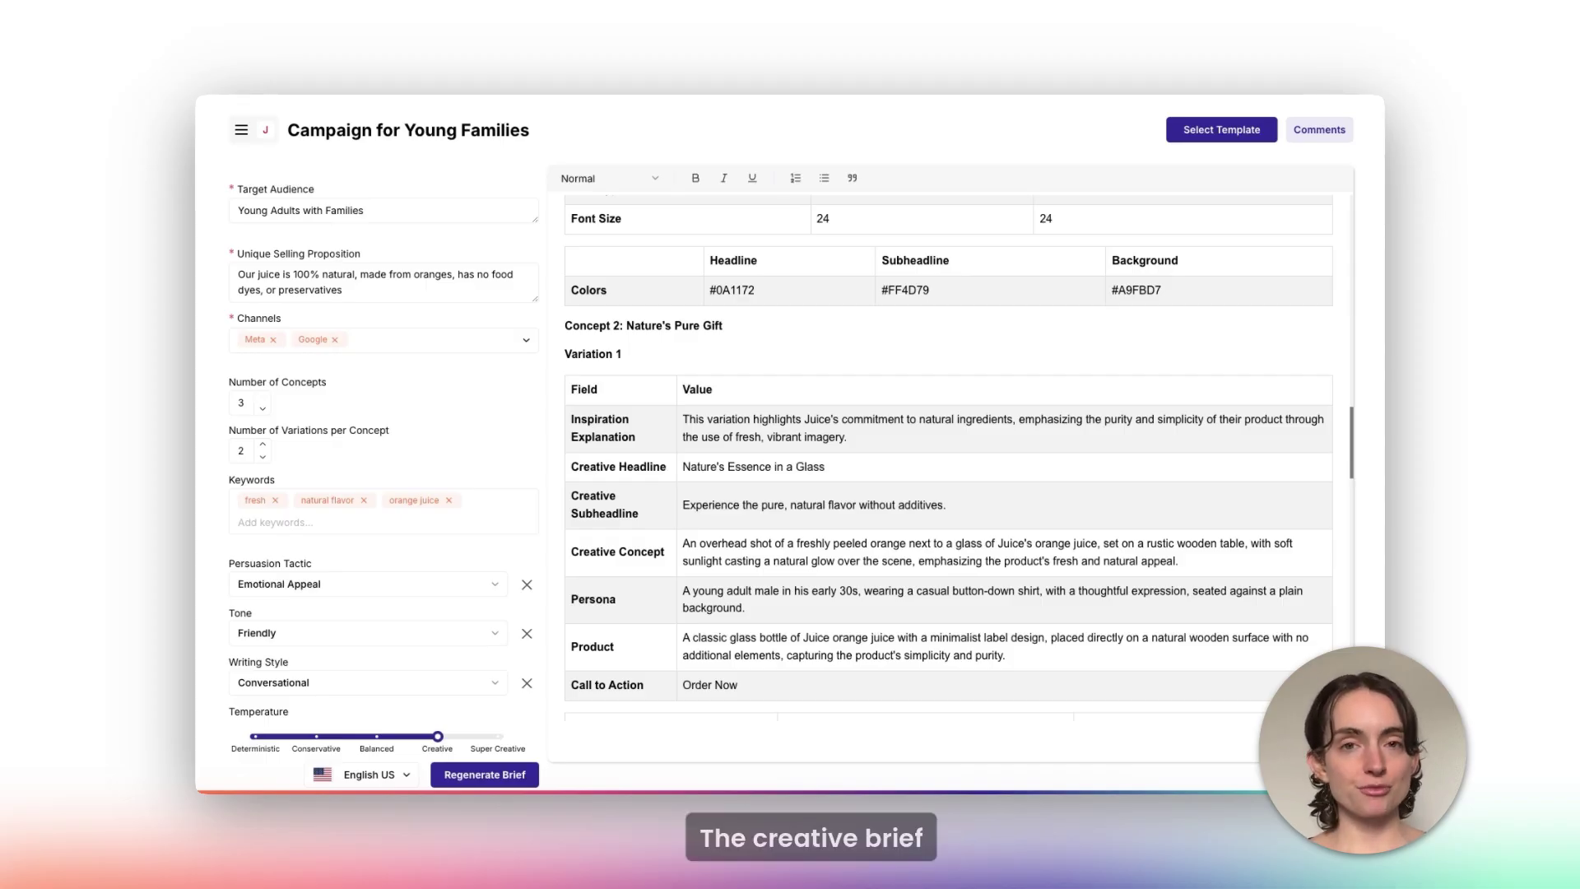
Step: Post a 'Looks good!' comment on the brief, close the comments, and go to the templates
scroll(1249, 435, "up", 1)
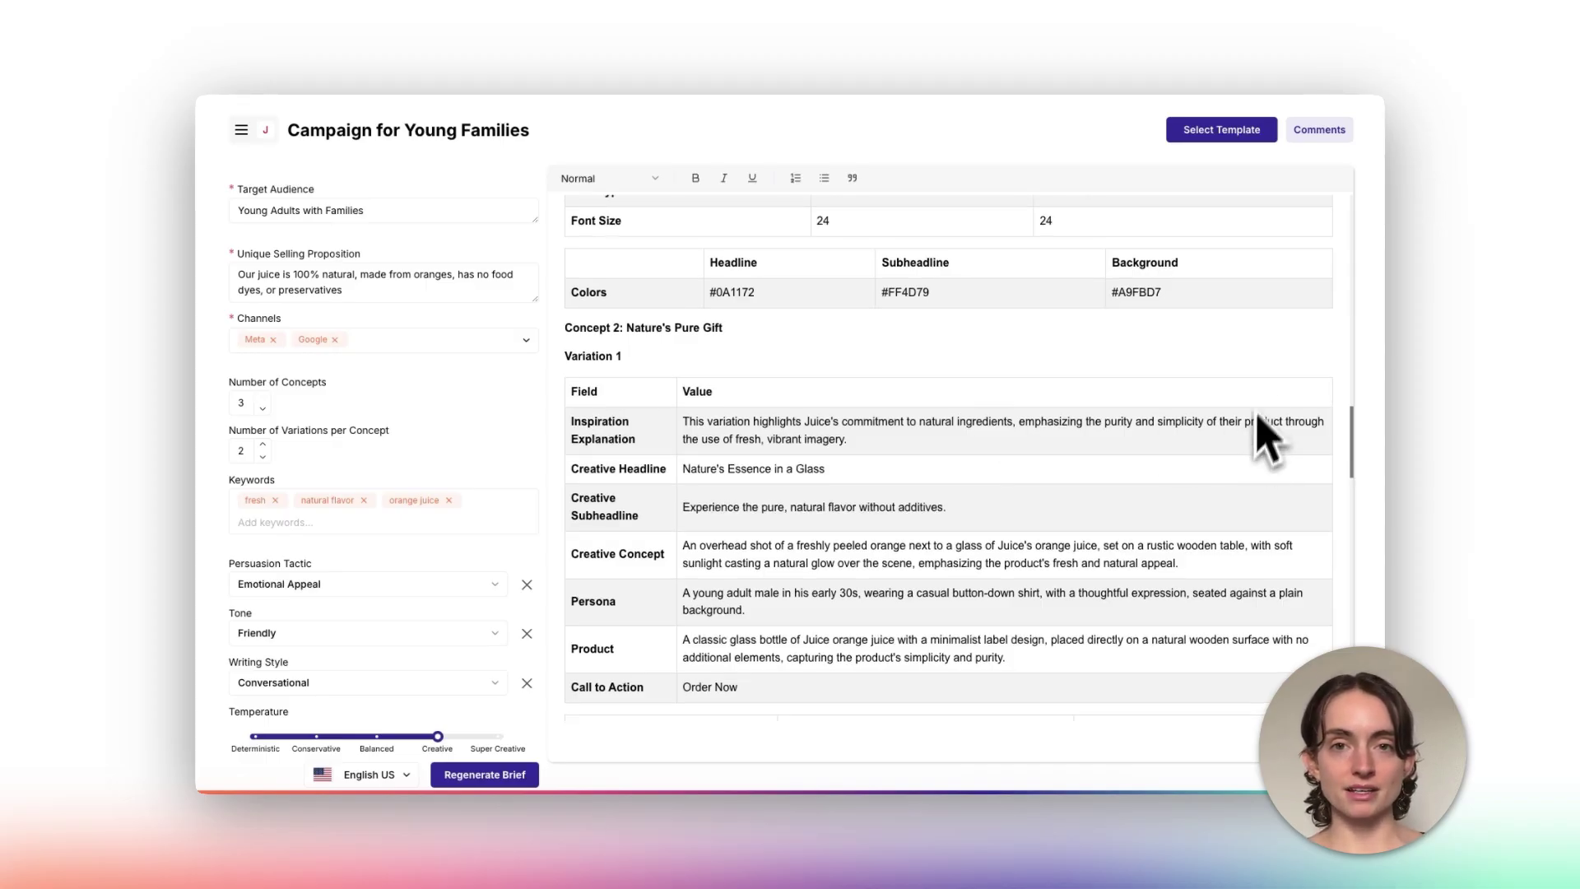
left_click(1332, 135)
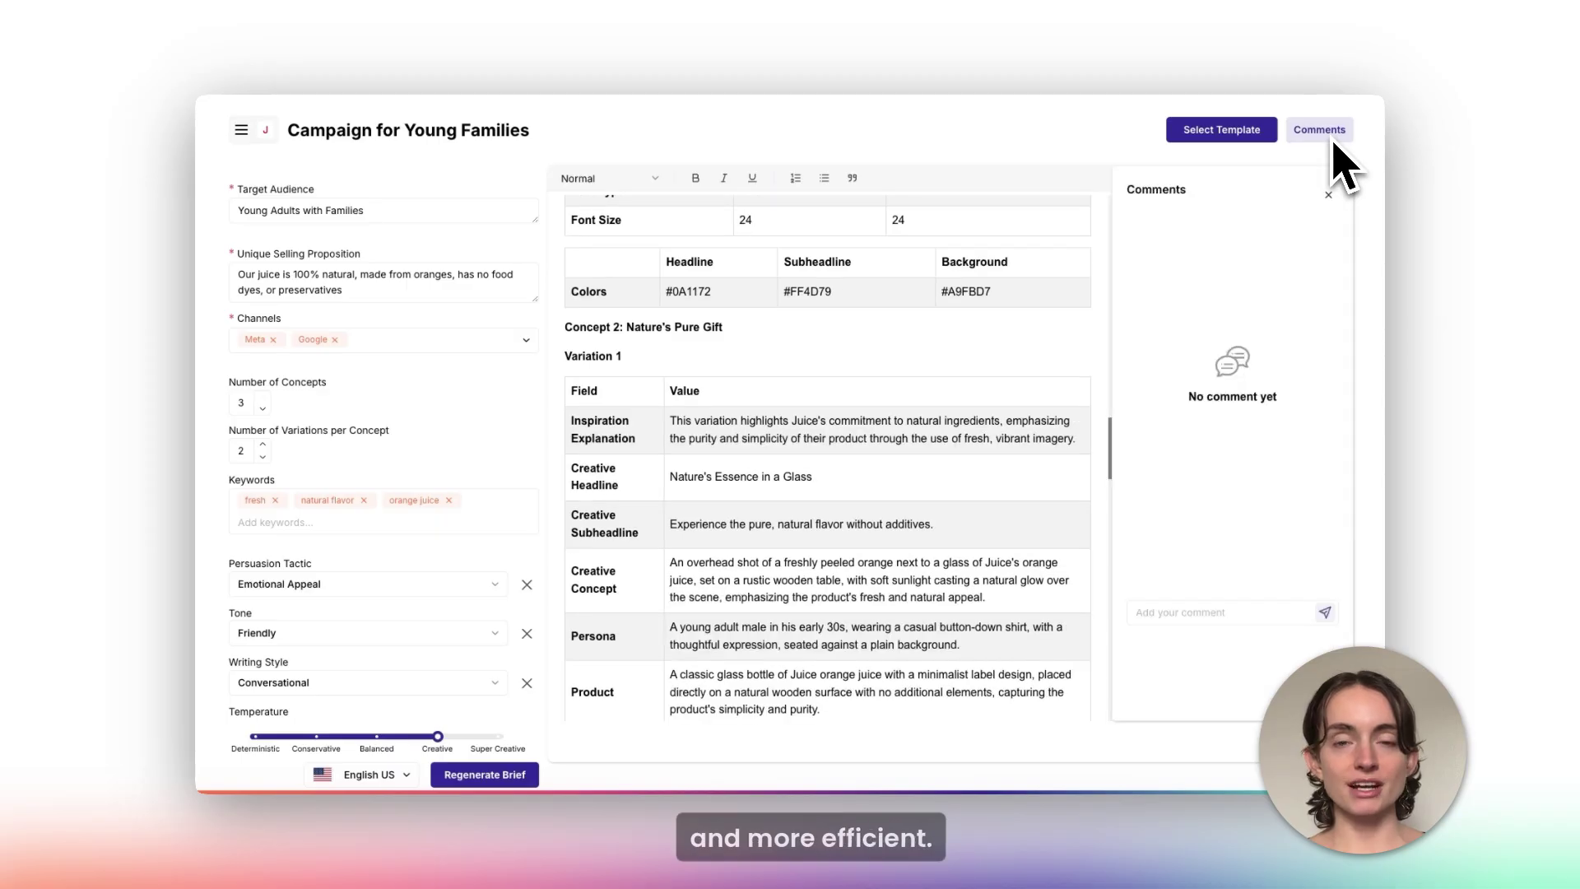
left_click(1239, 616)
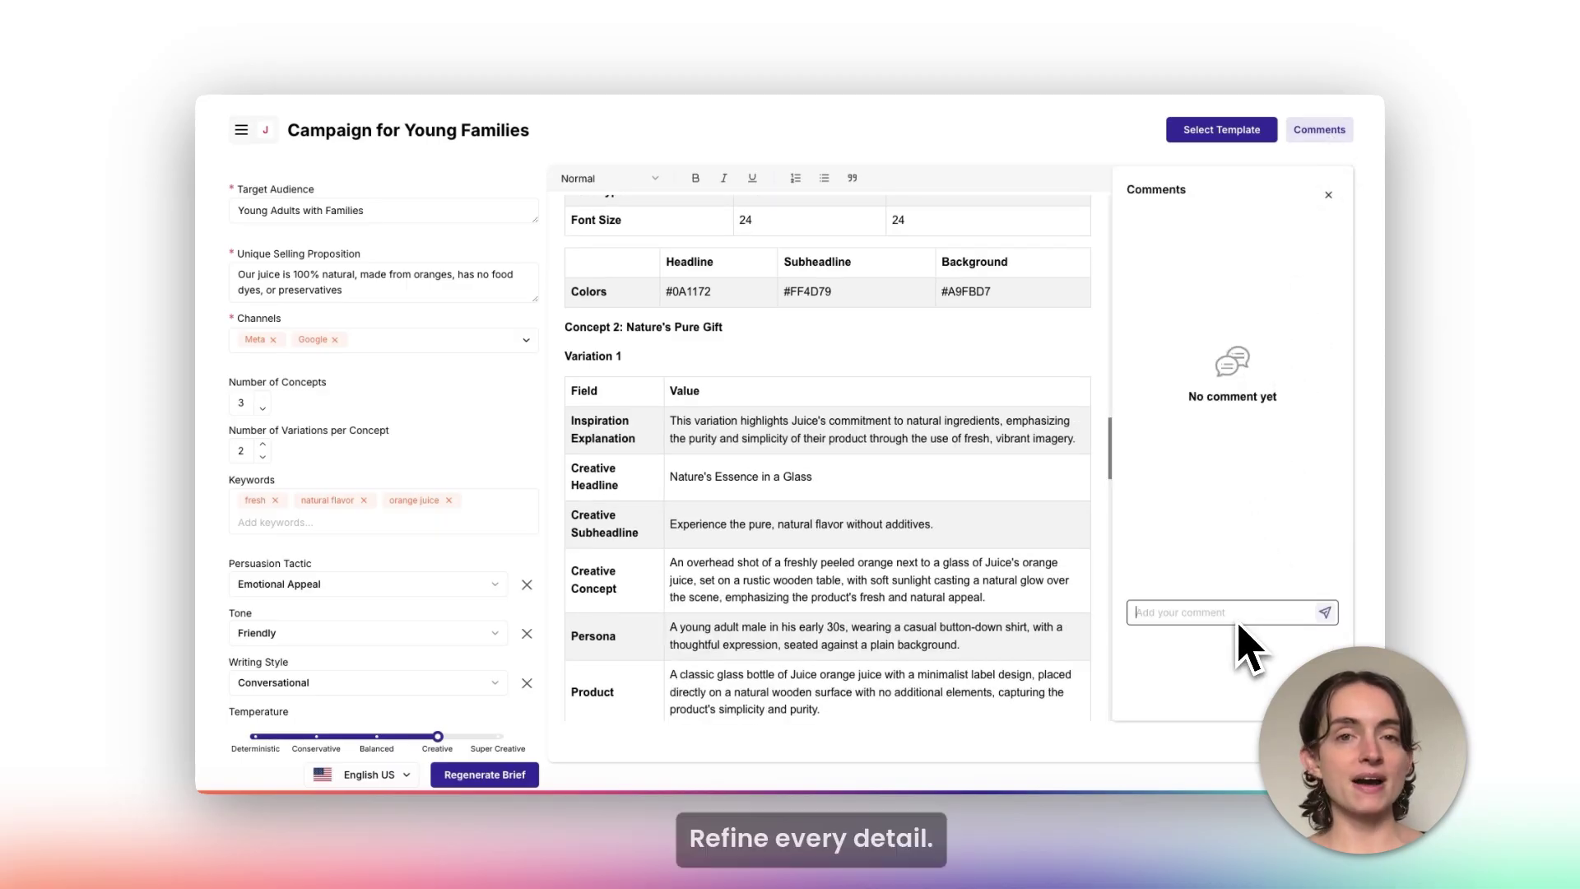
type("Looks good!")
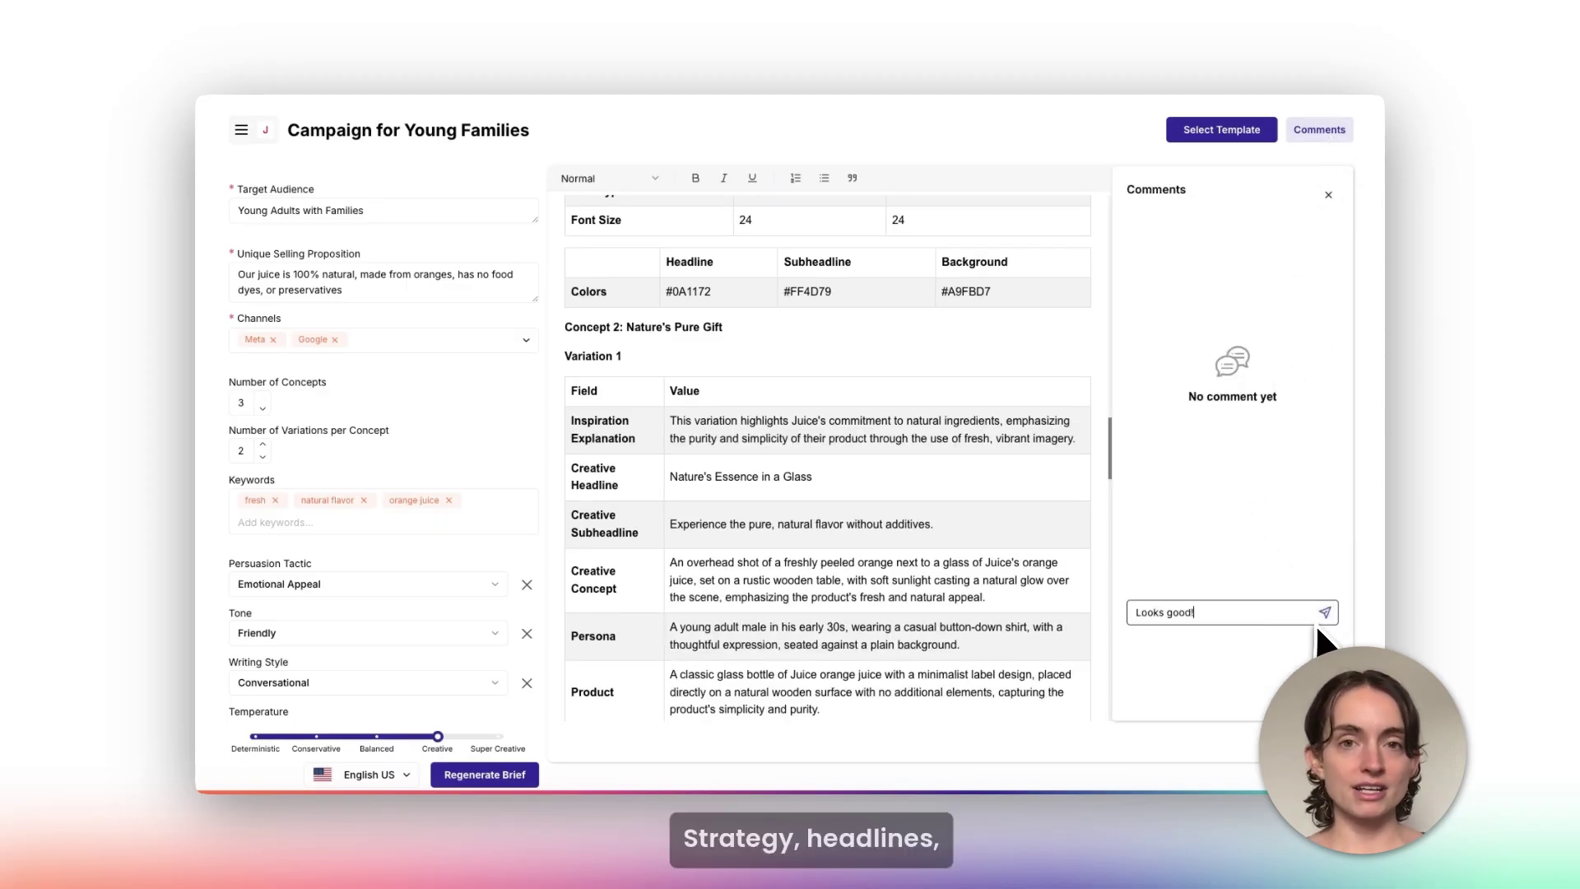
left_click(1323, 613)
left_click(1328, 195)
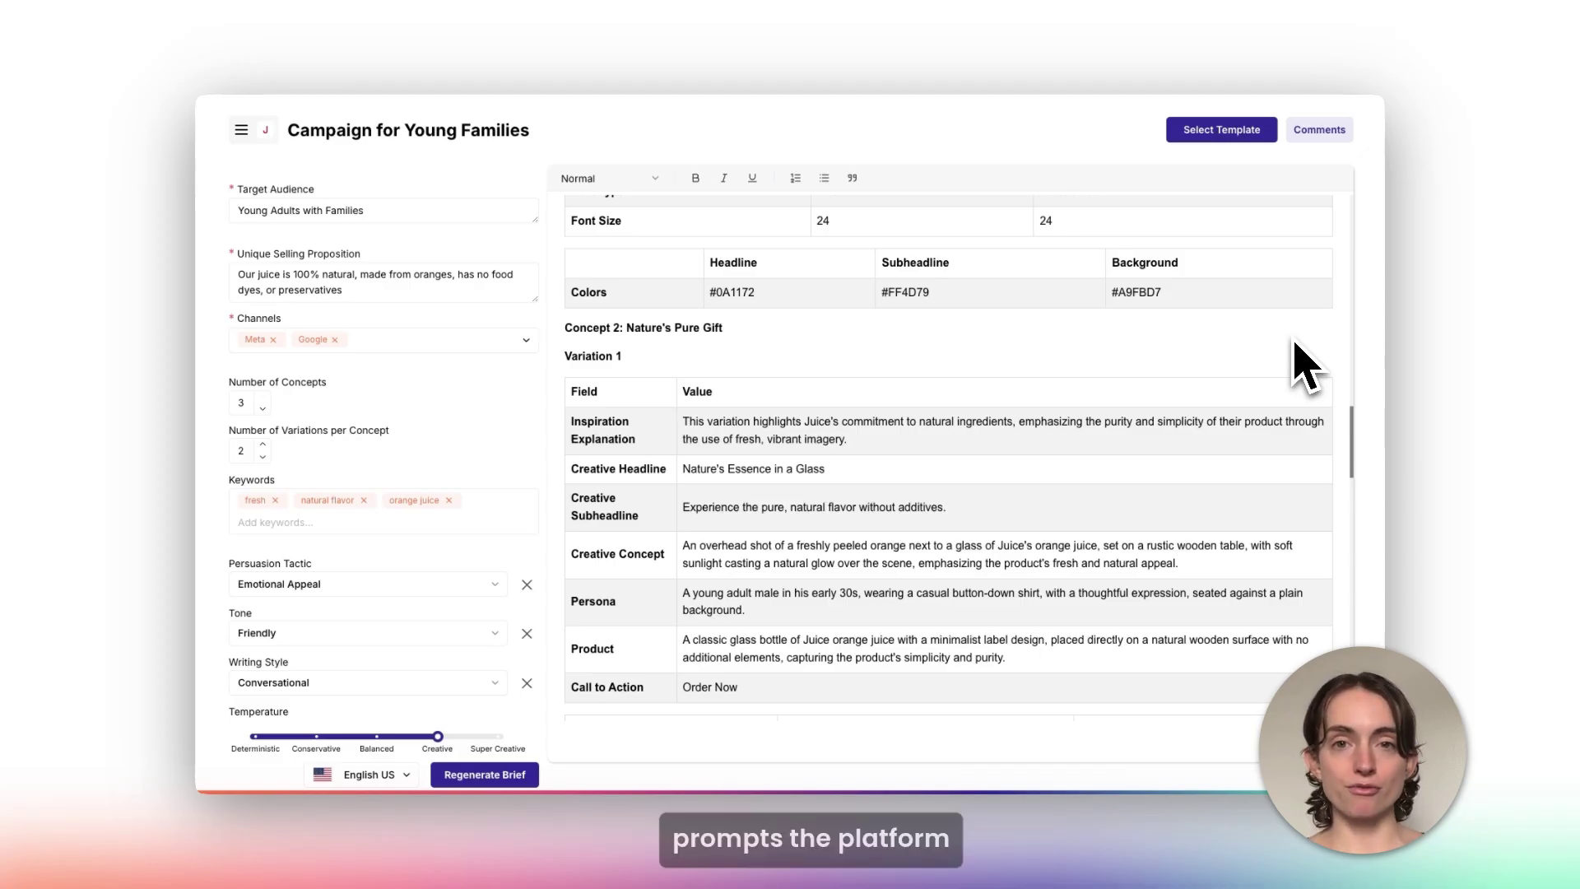
left_click(1224, 140)
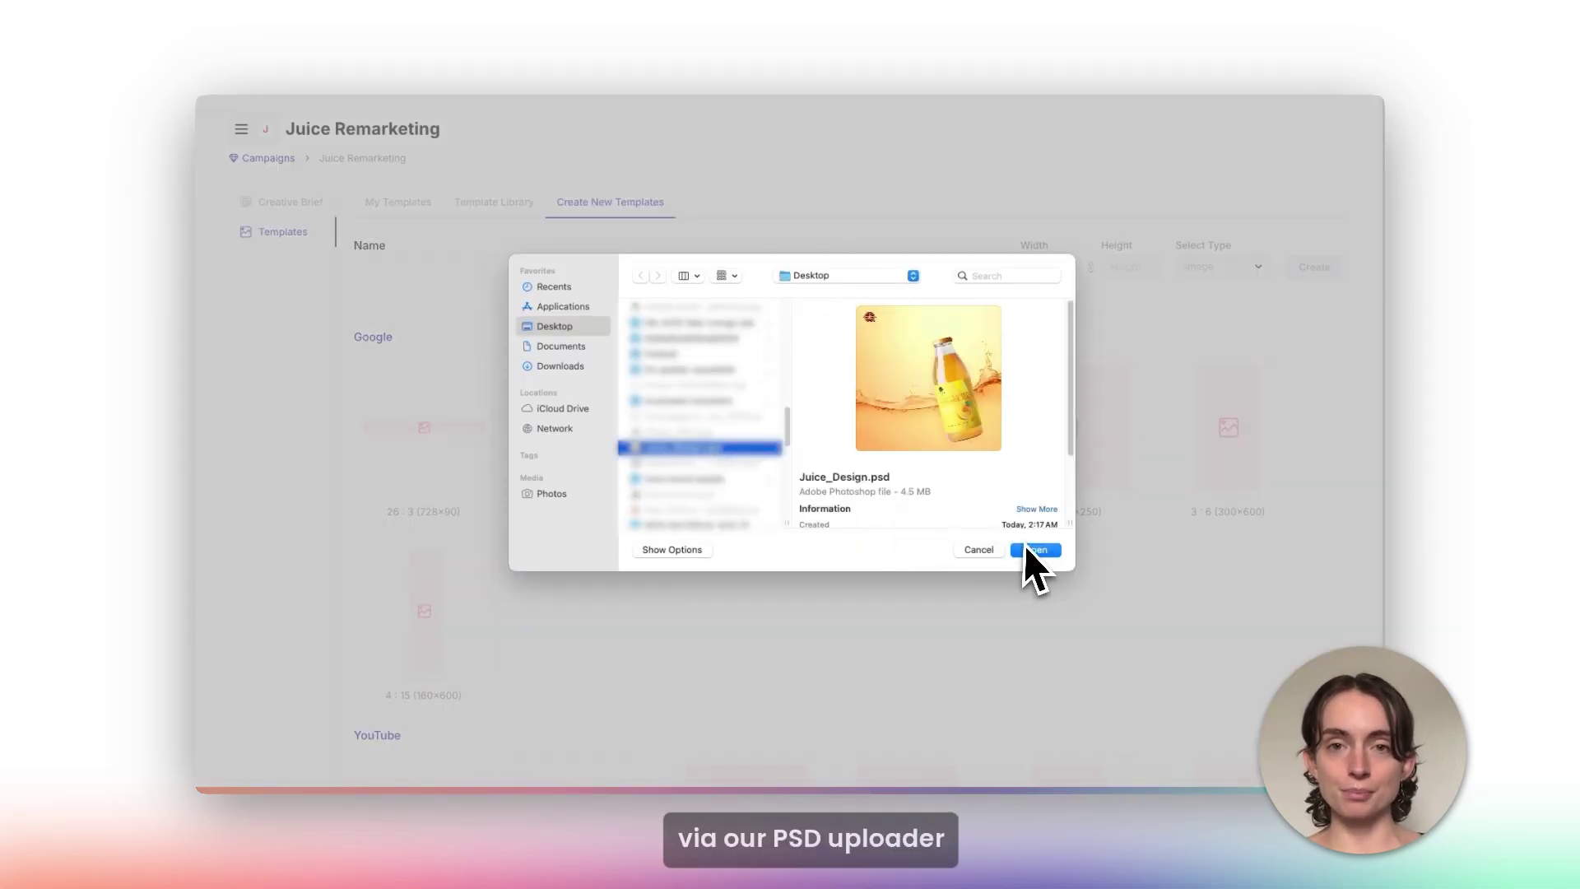
Step: Load Juice_Design.psd as the Ad Set 1 template and bring up its actions
left_click(1030, 549)
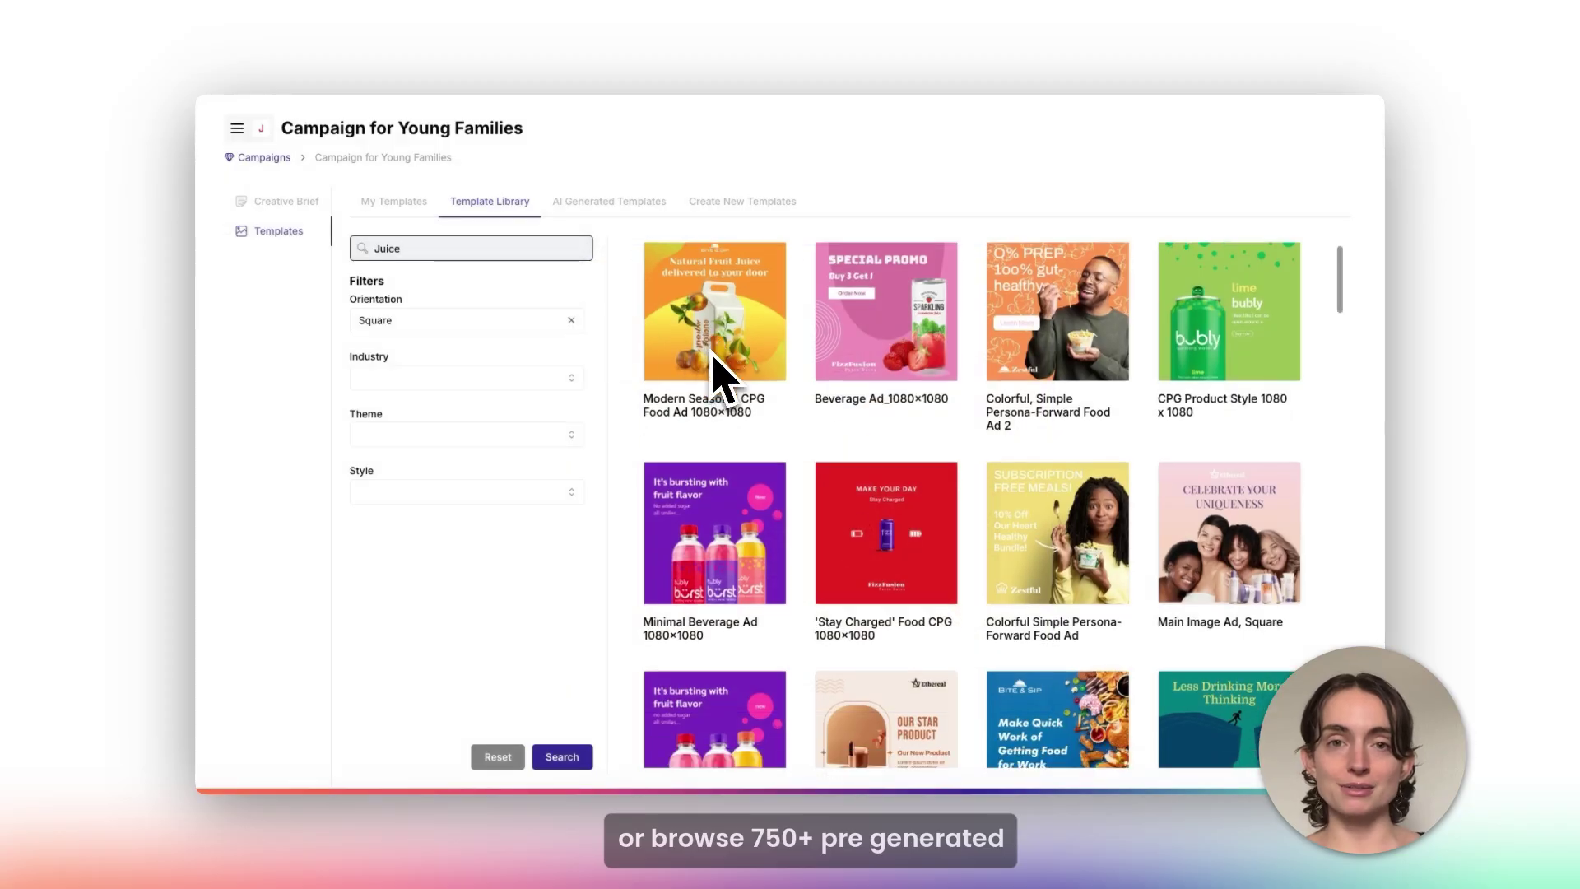
scroll(713, 375, "down", 3)
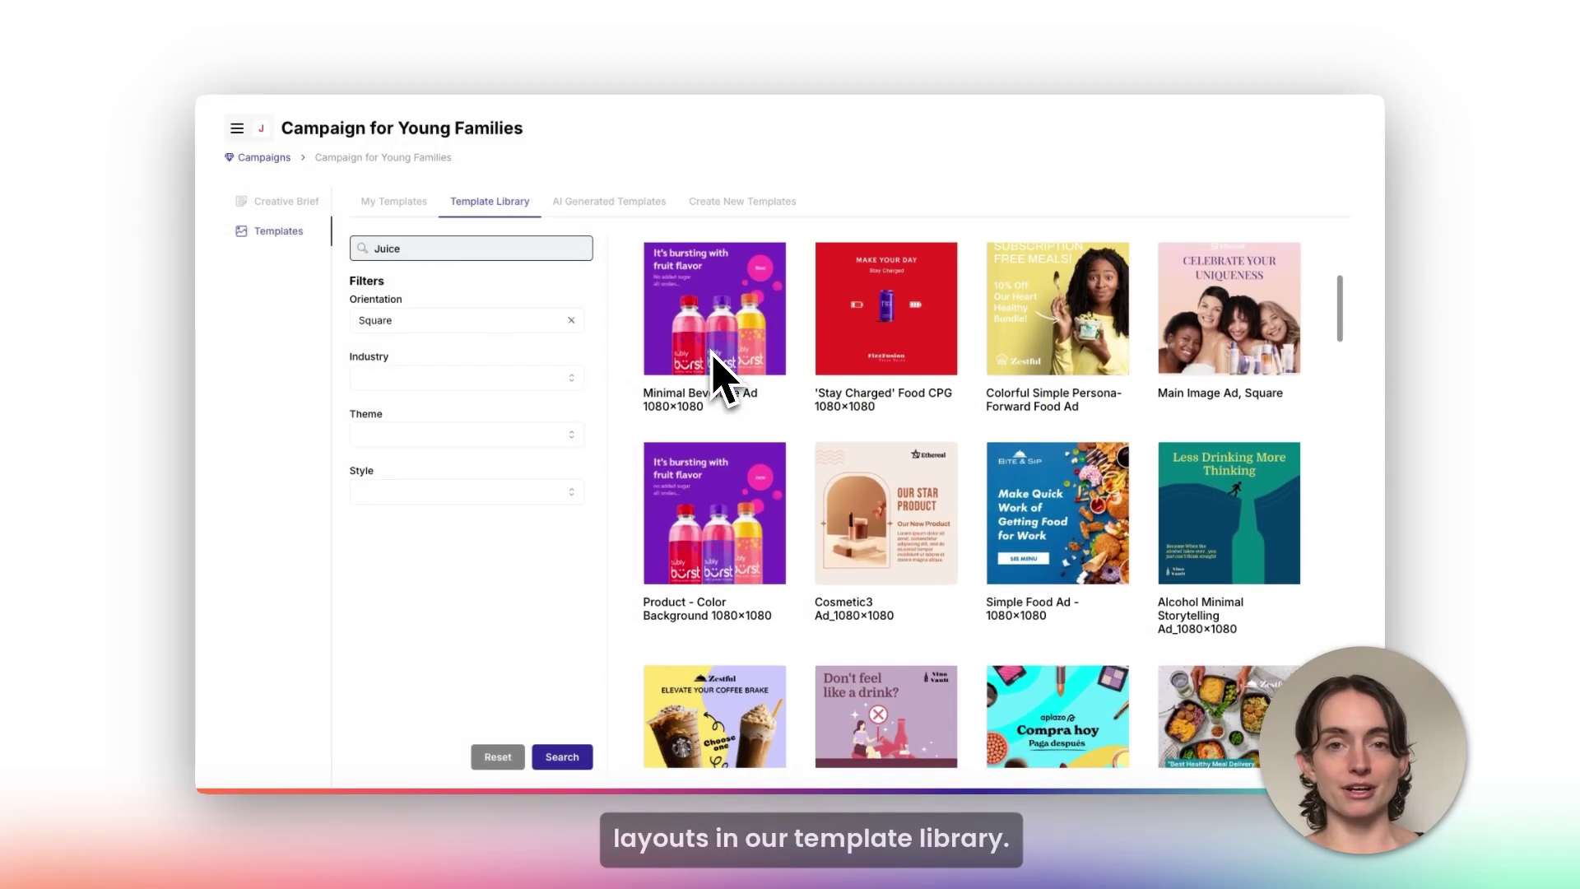
scroll(712, 374, "down", 2)
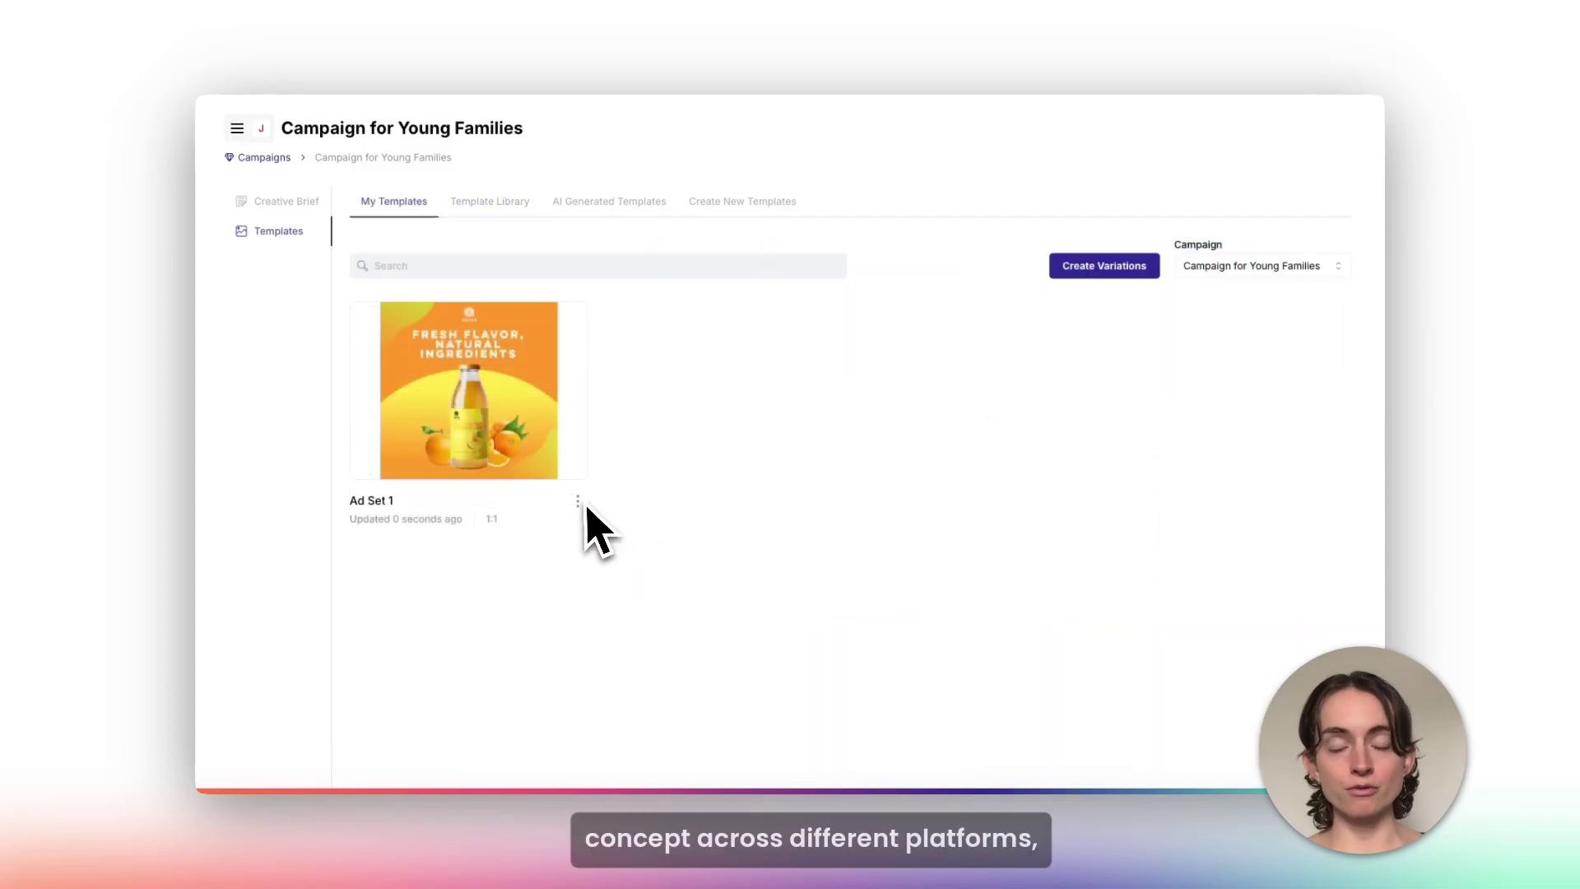
left_click(580, 503)
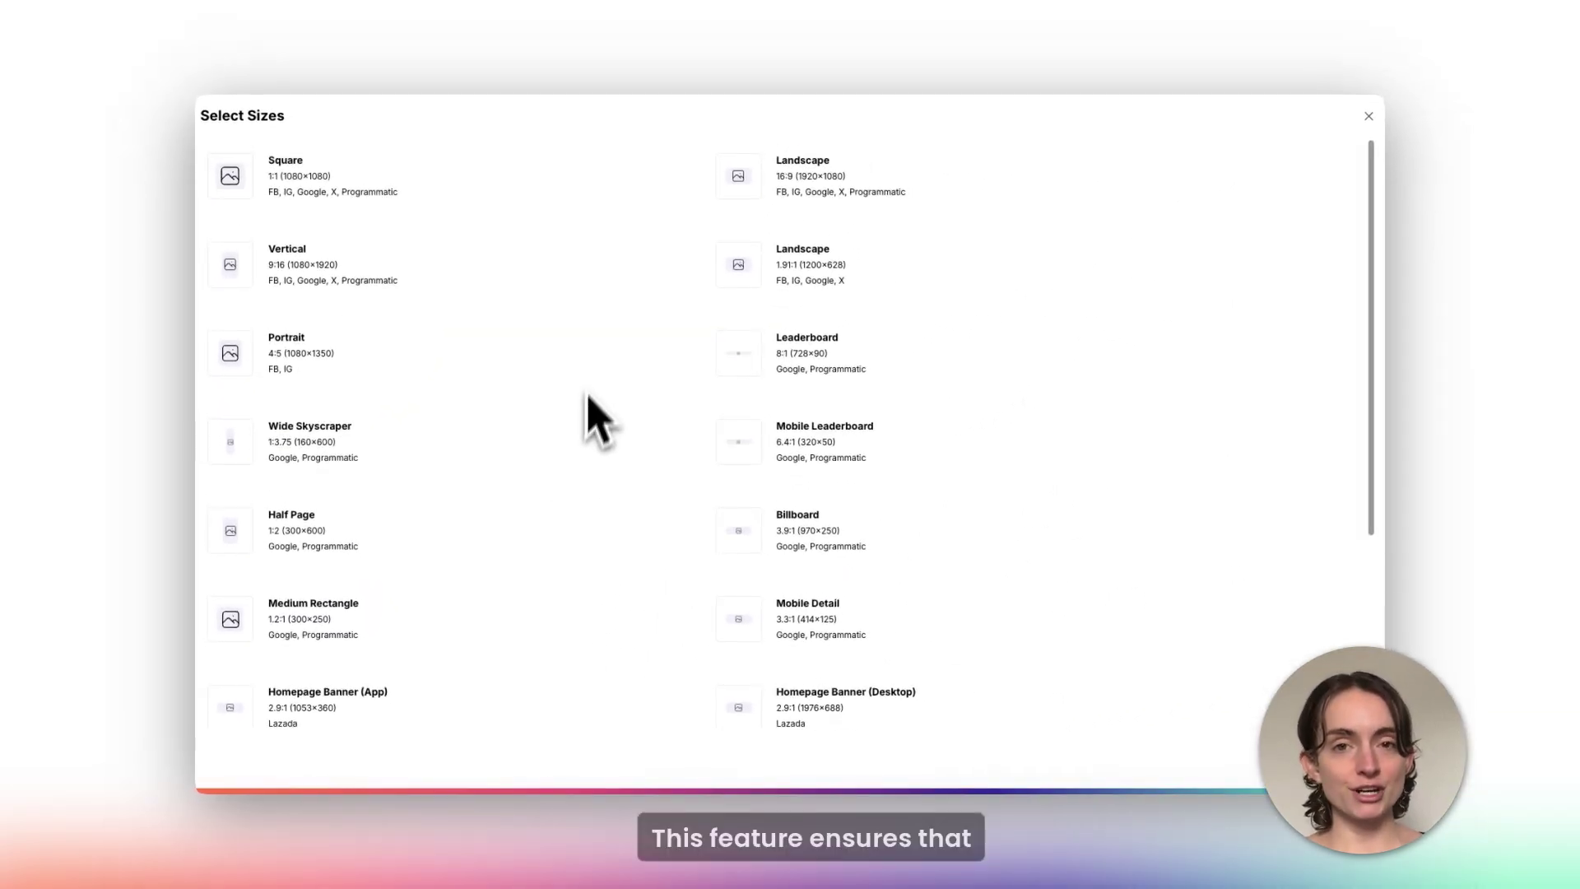
Step: Make a Landscape 1.91:1 (1200×628) resized copy of Ad Set 1
left_click(769, 282)
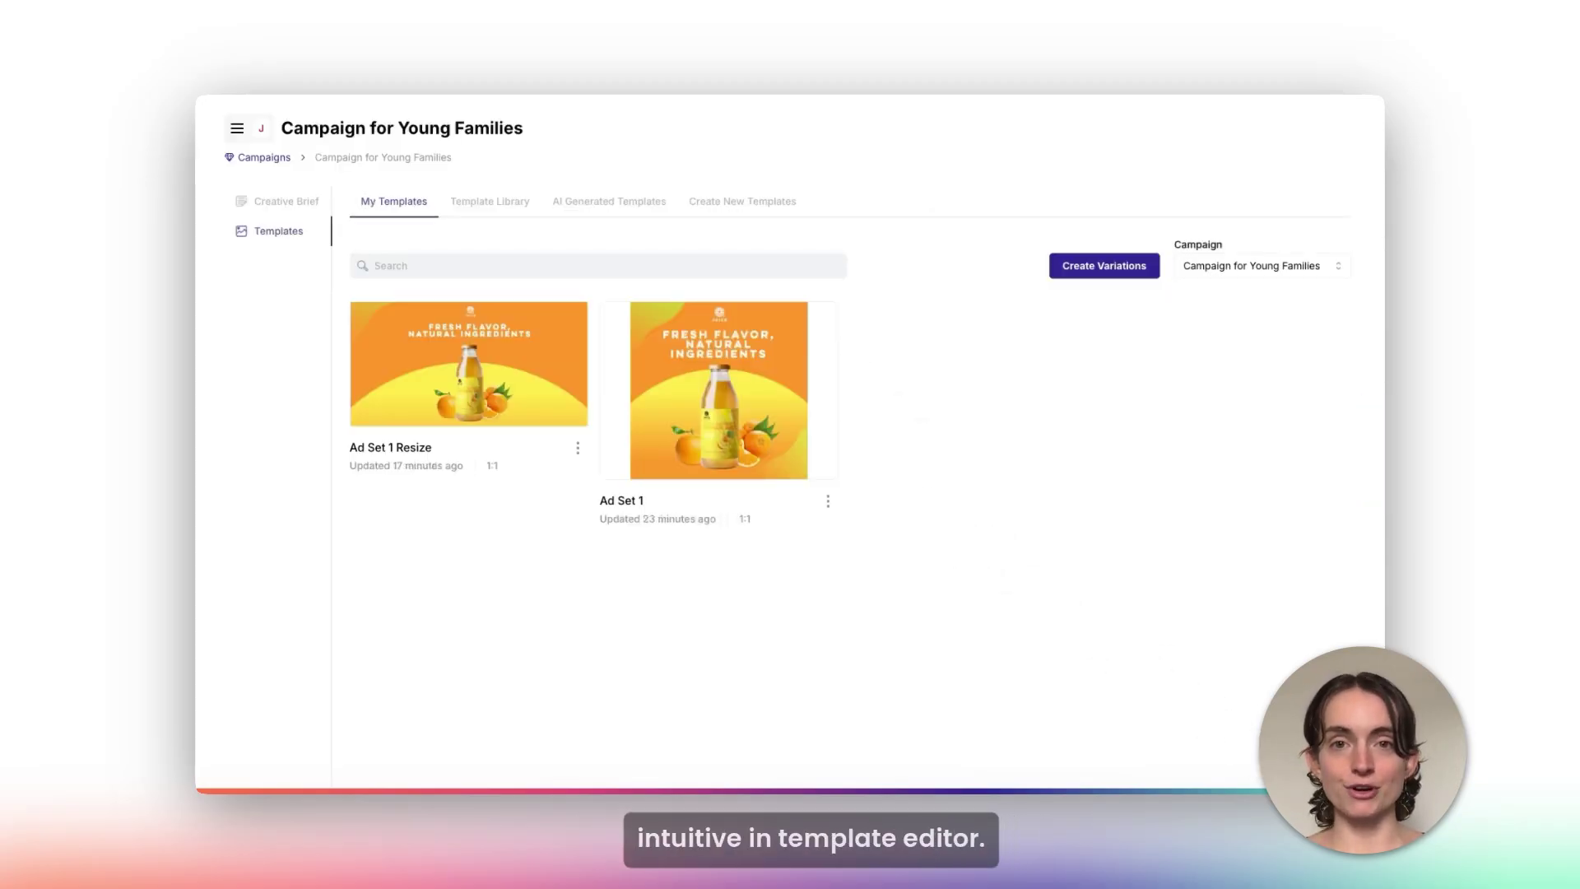
Step: Open the Video Ad template, check the bottle and orange animations, and play its 5-second preview
left_click(794, 449)
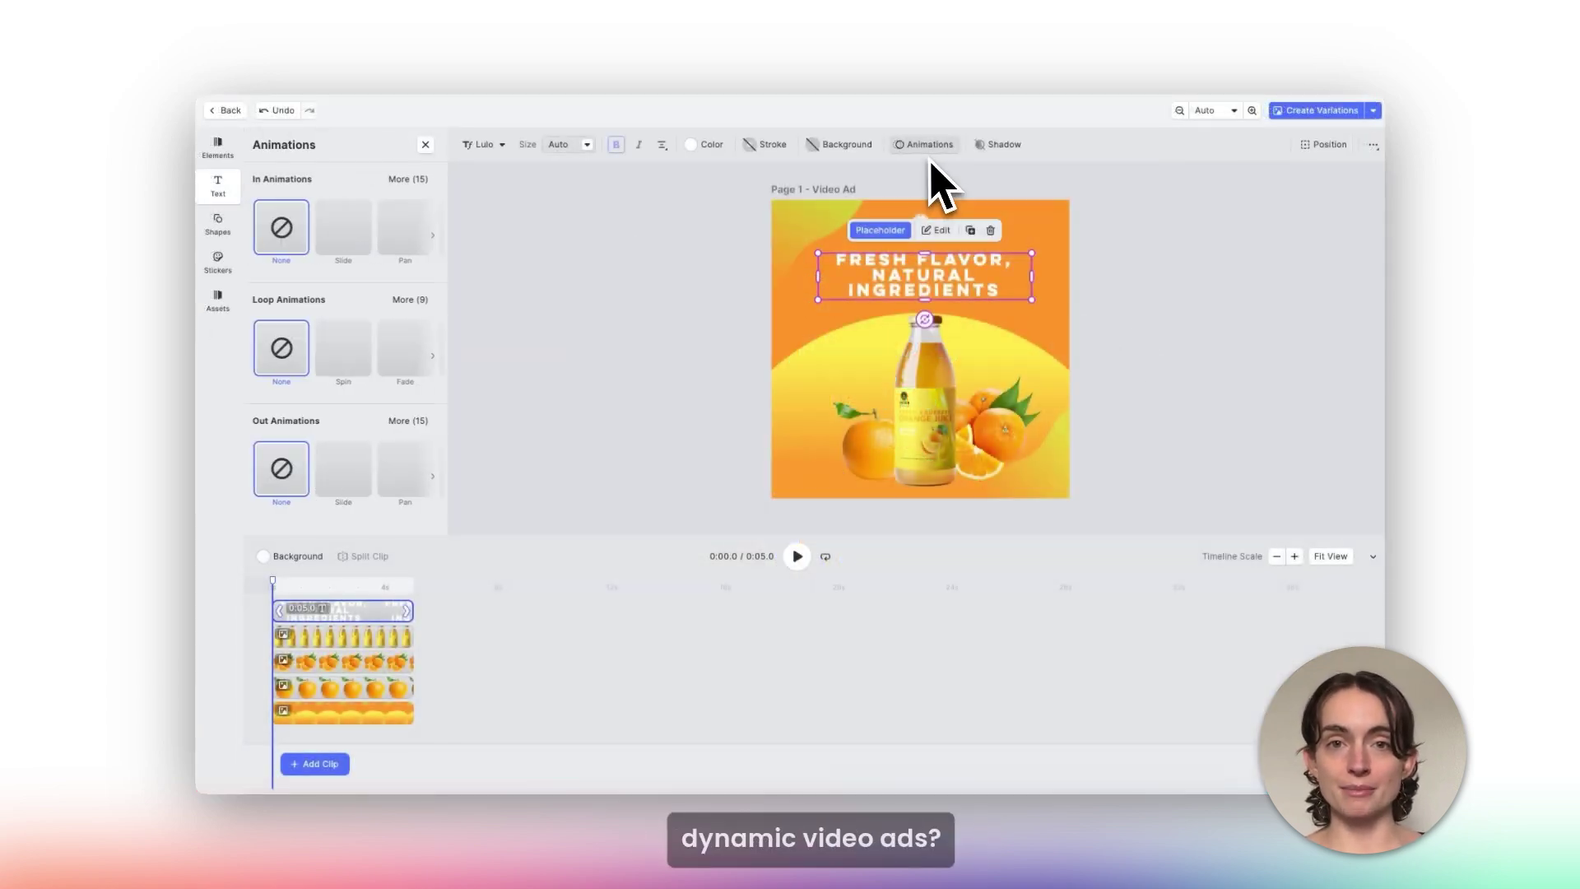
left_click(924, 424)
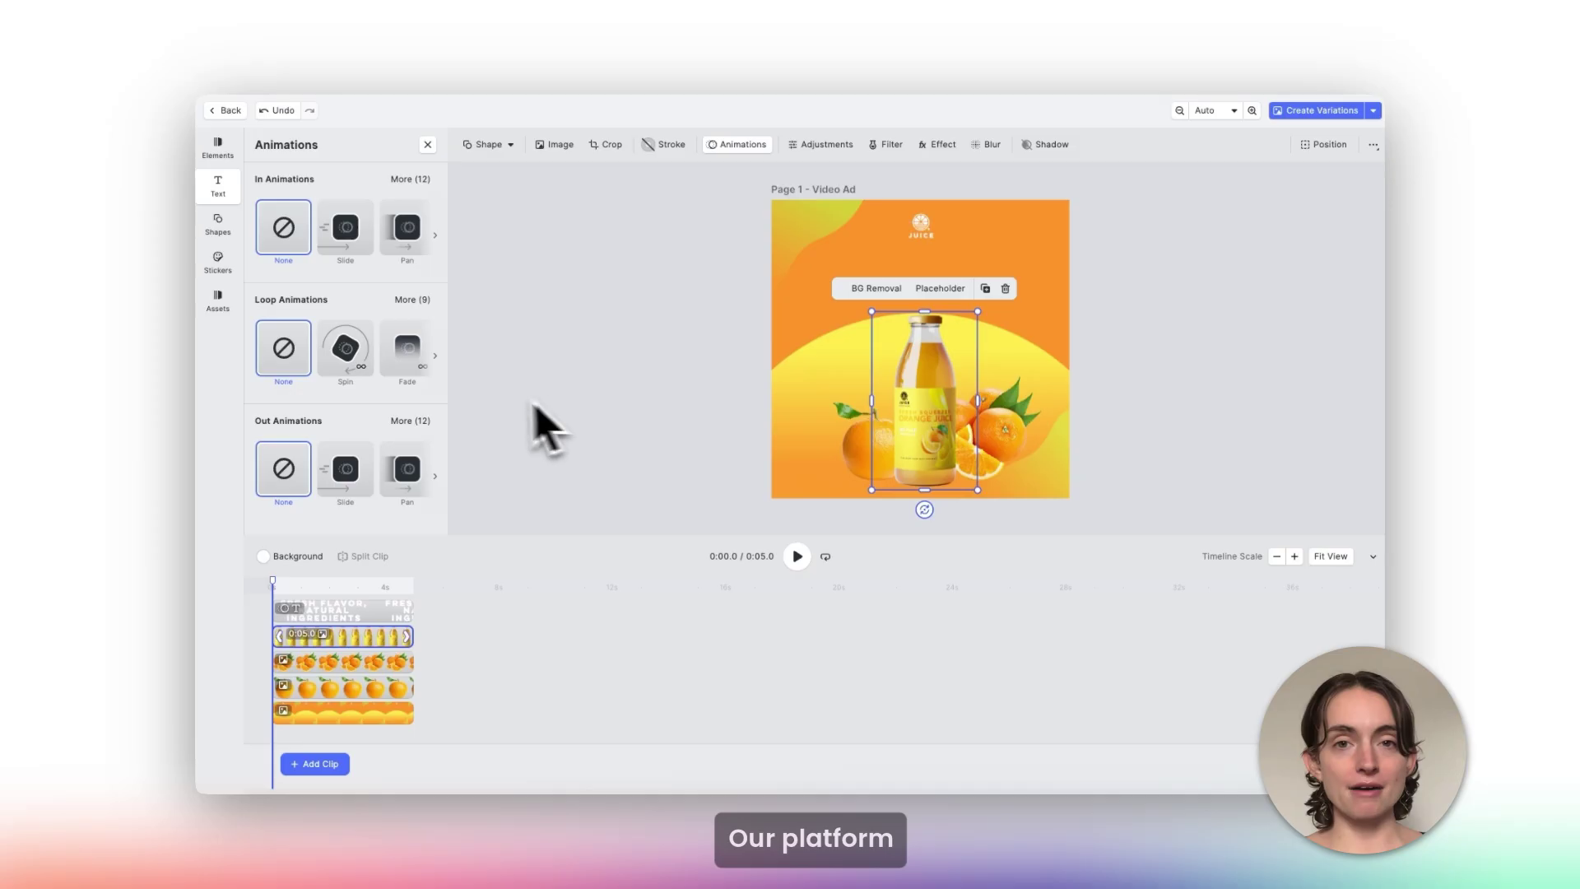
left_click(859, 457)
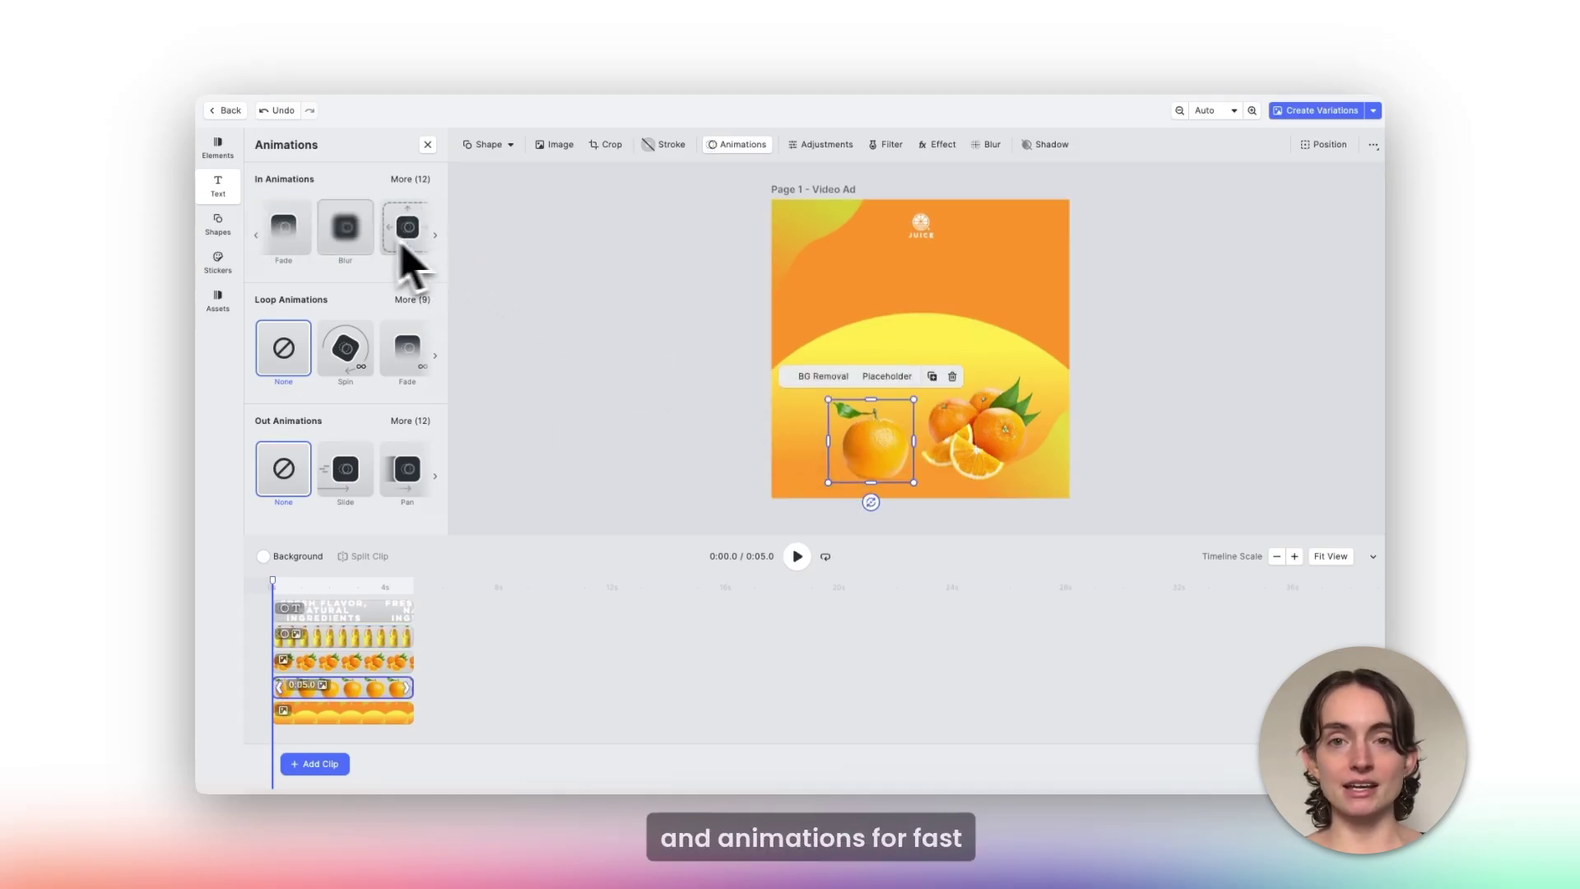
left_click(435, 234)
left_click(554, 387)
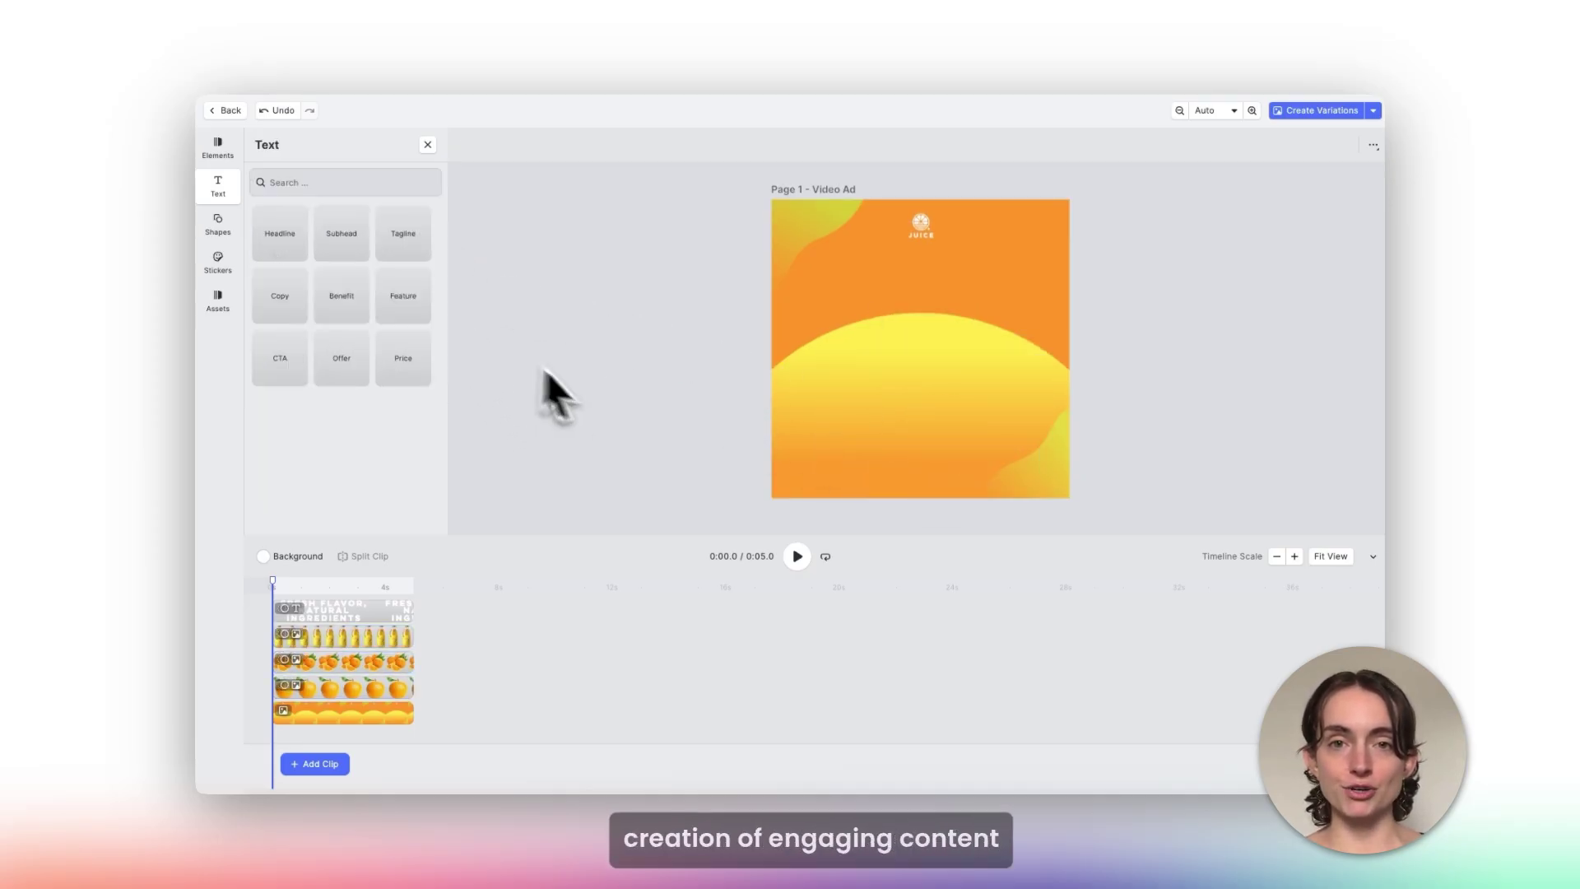
left_click(797, 557)
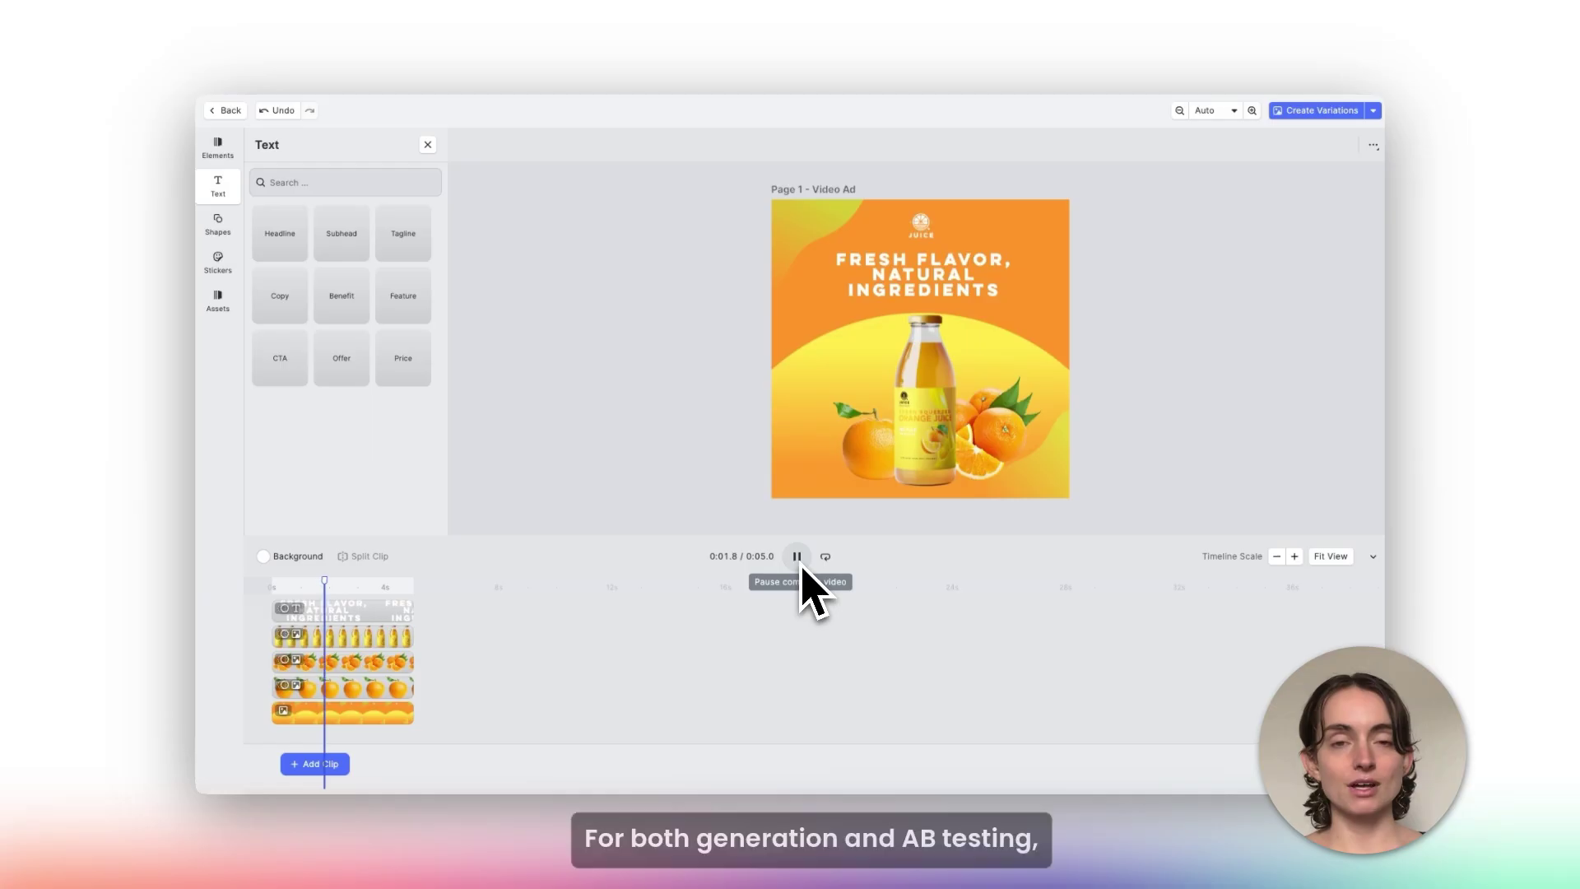
Step: Set Ad Set 1's oranges, bottle and headline as placeholders and open its variations grid
left_click(938, 634)
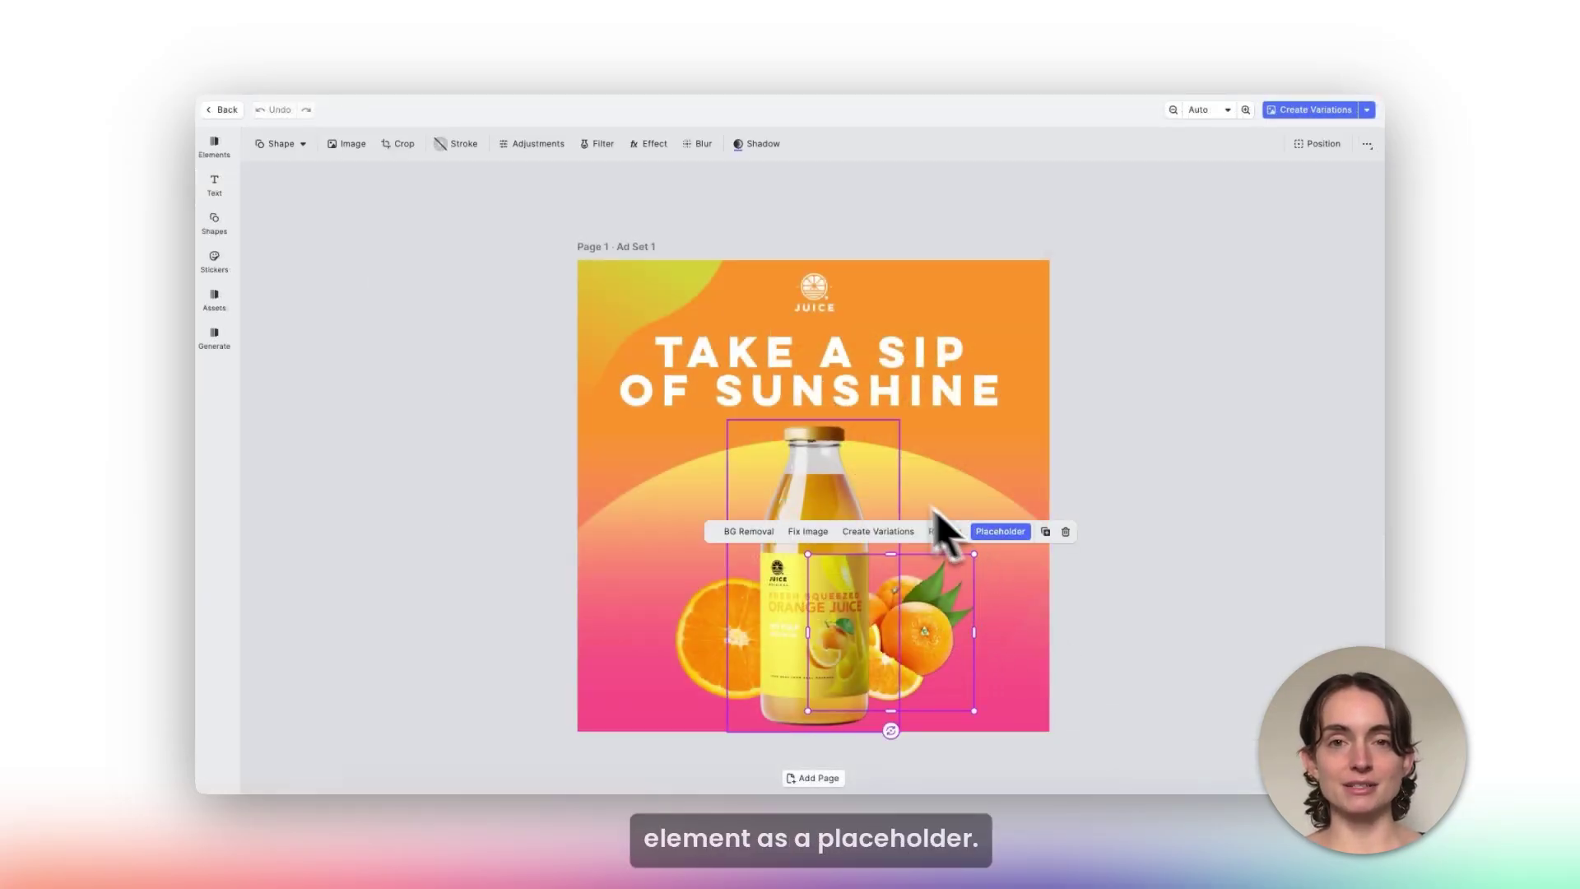
left_click(840, 481)
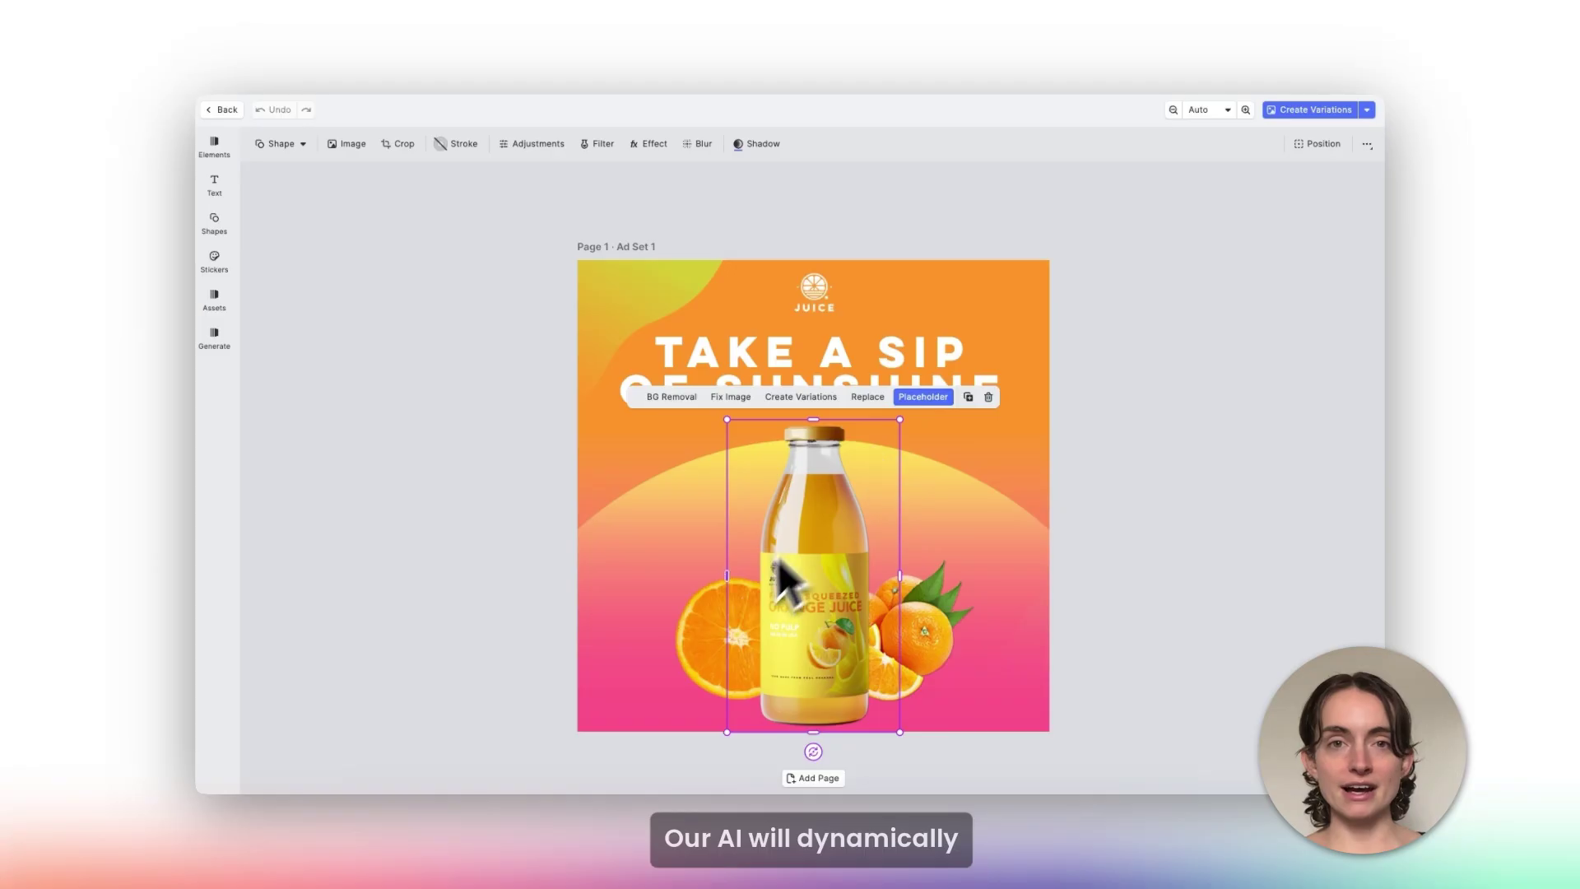
left_click(774, 586)
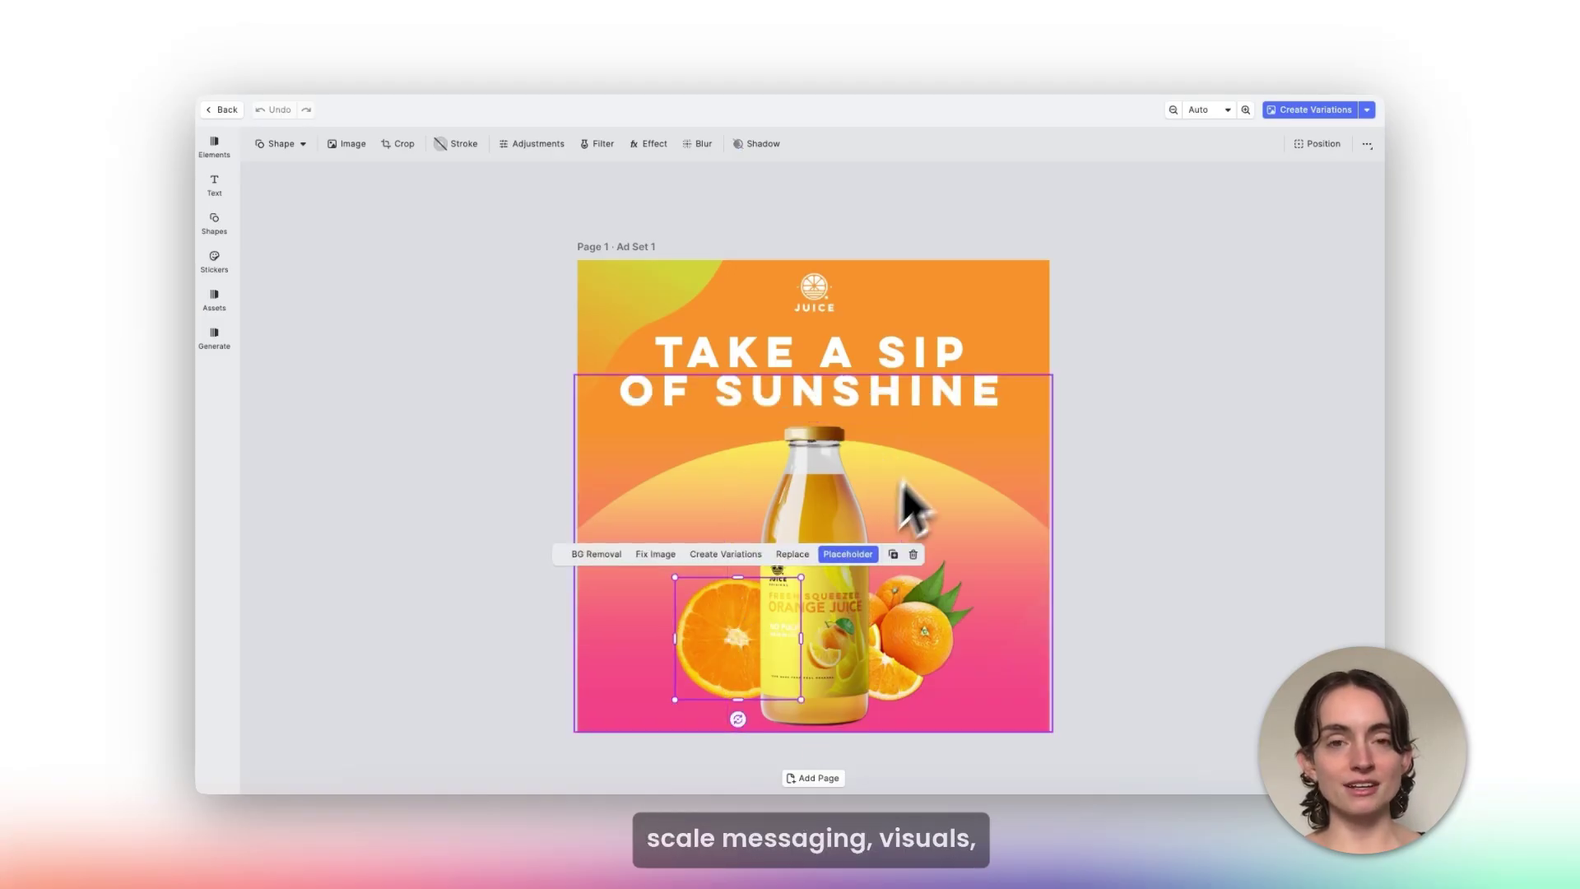
left_click(955, 379)
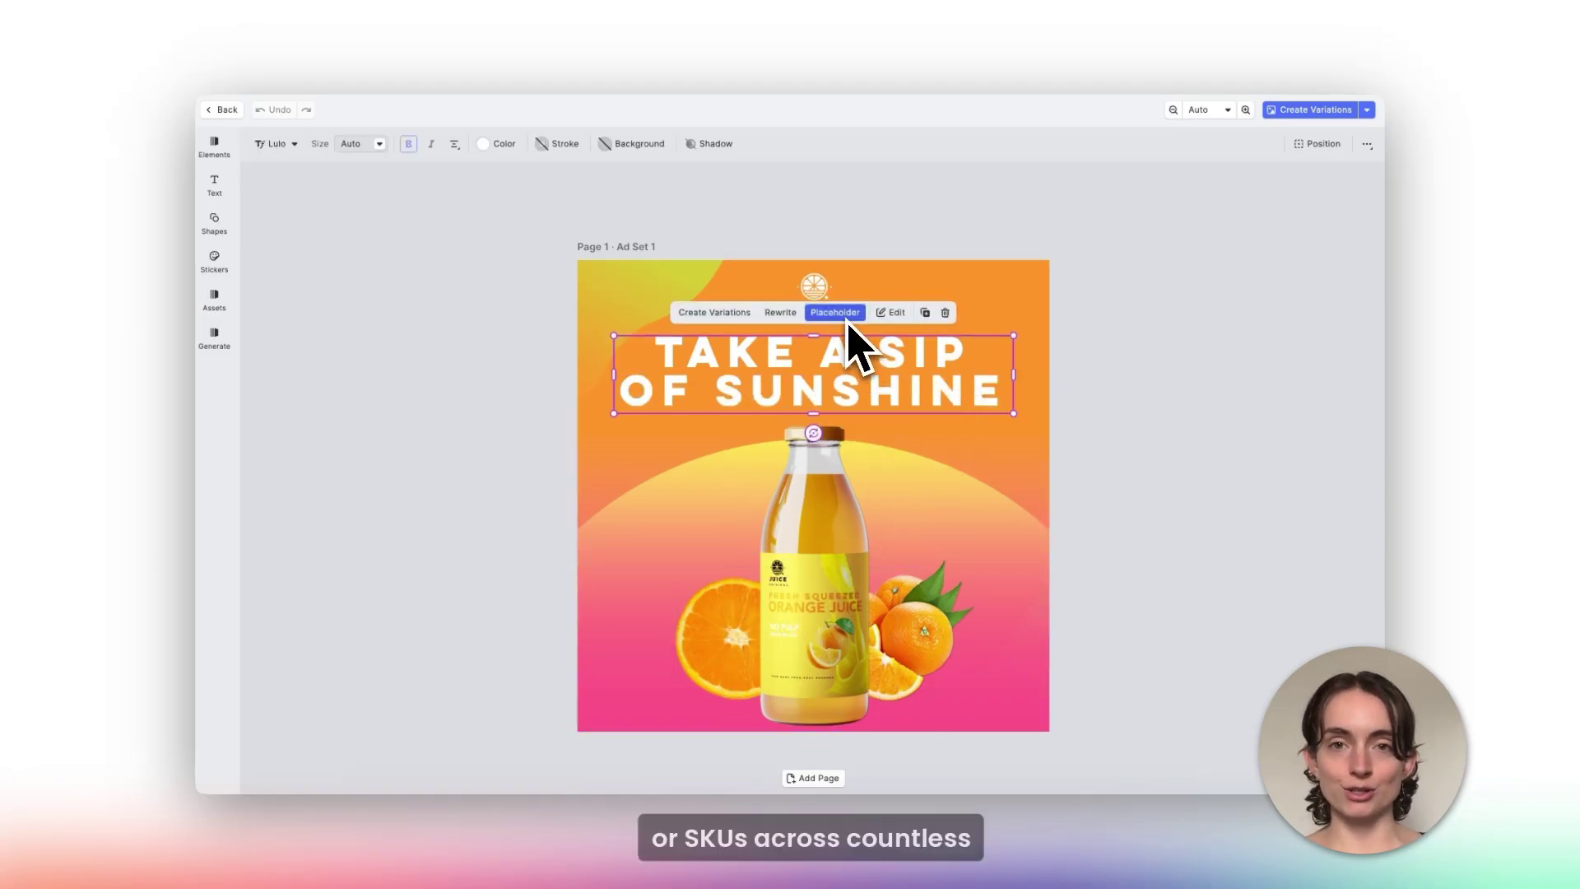
left_click(1062, 354)
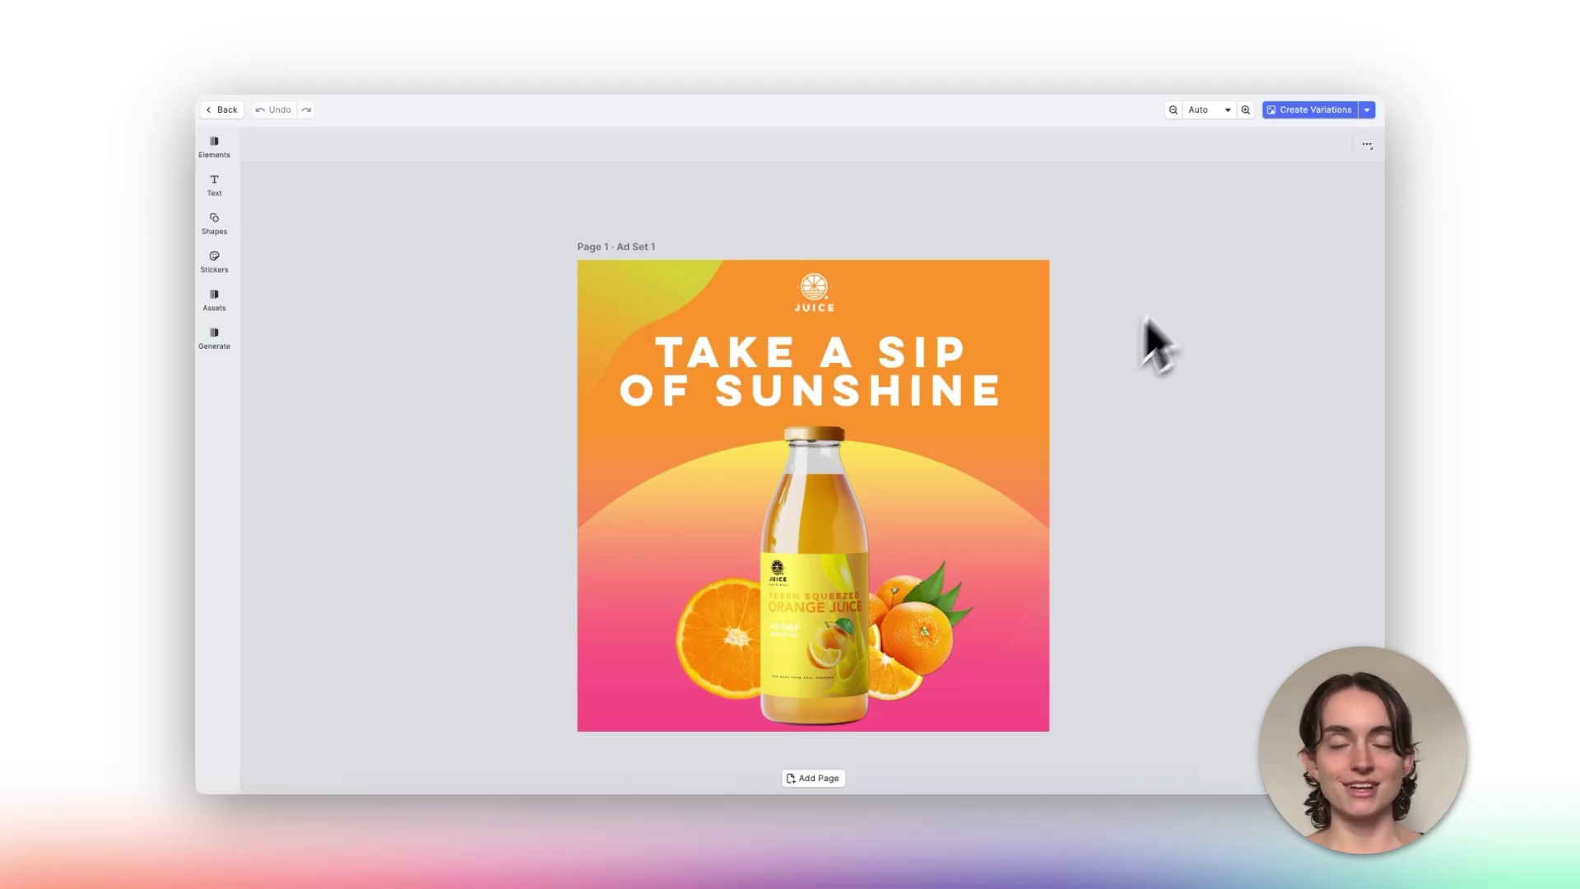
left_click(1367, 111)
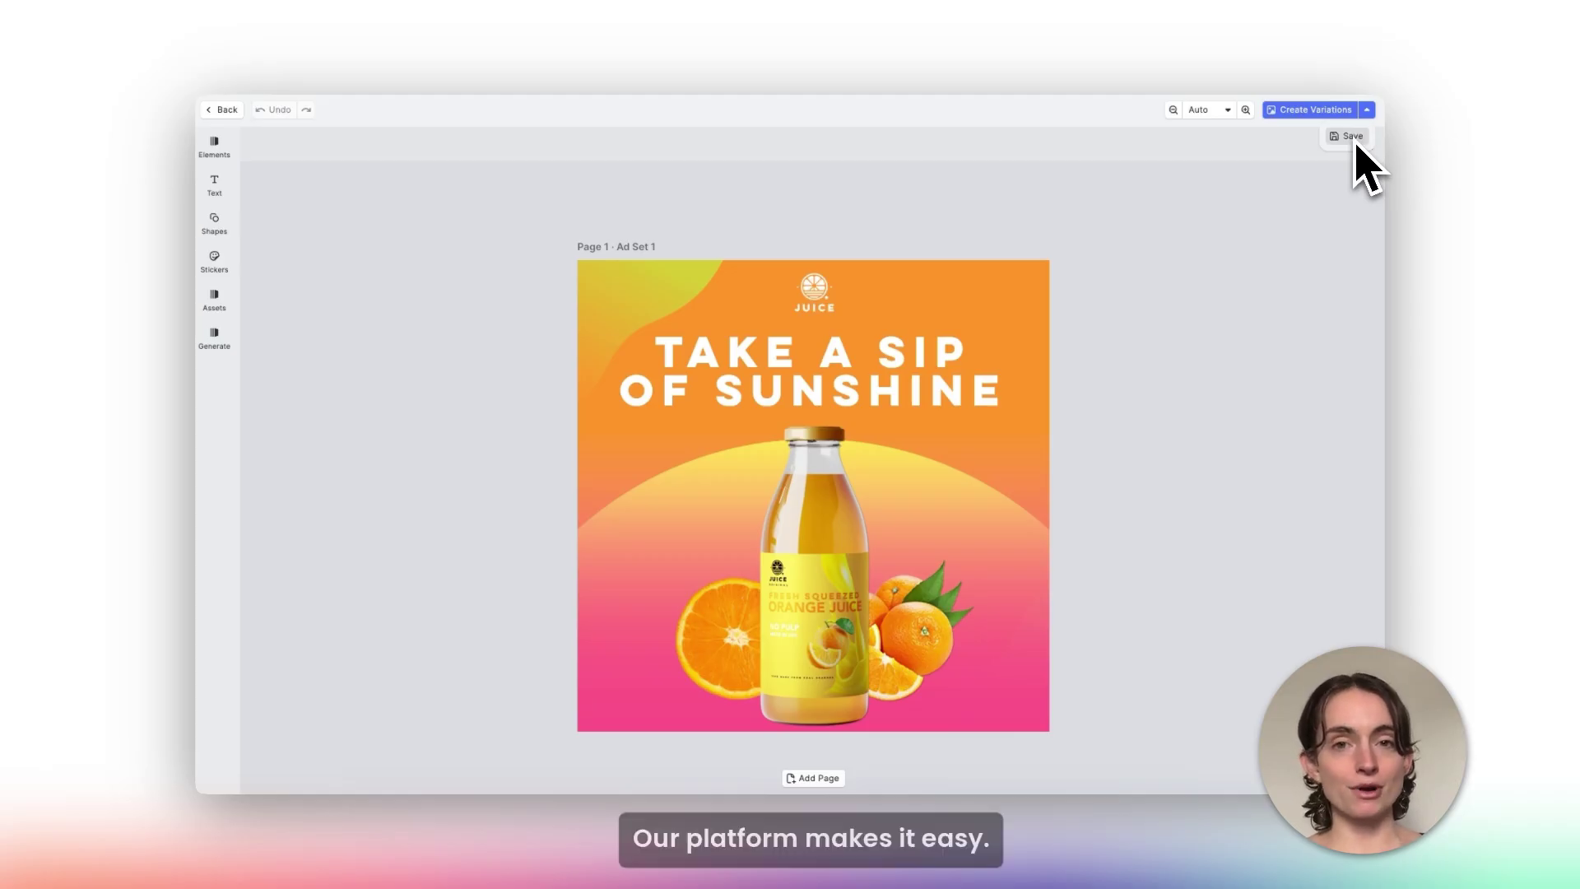
left_click(1315, 115)
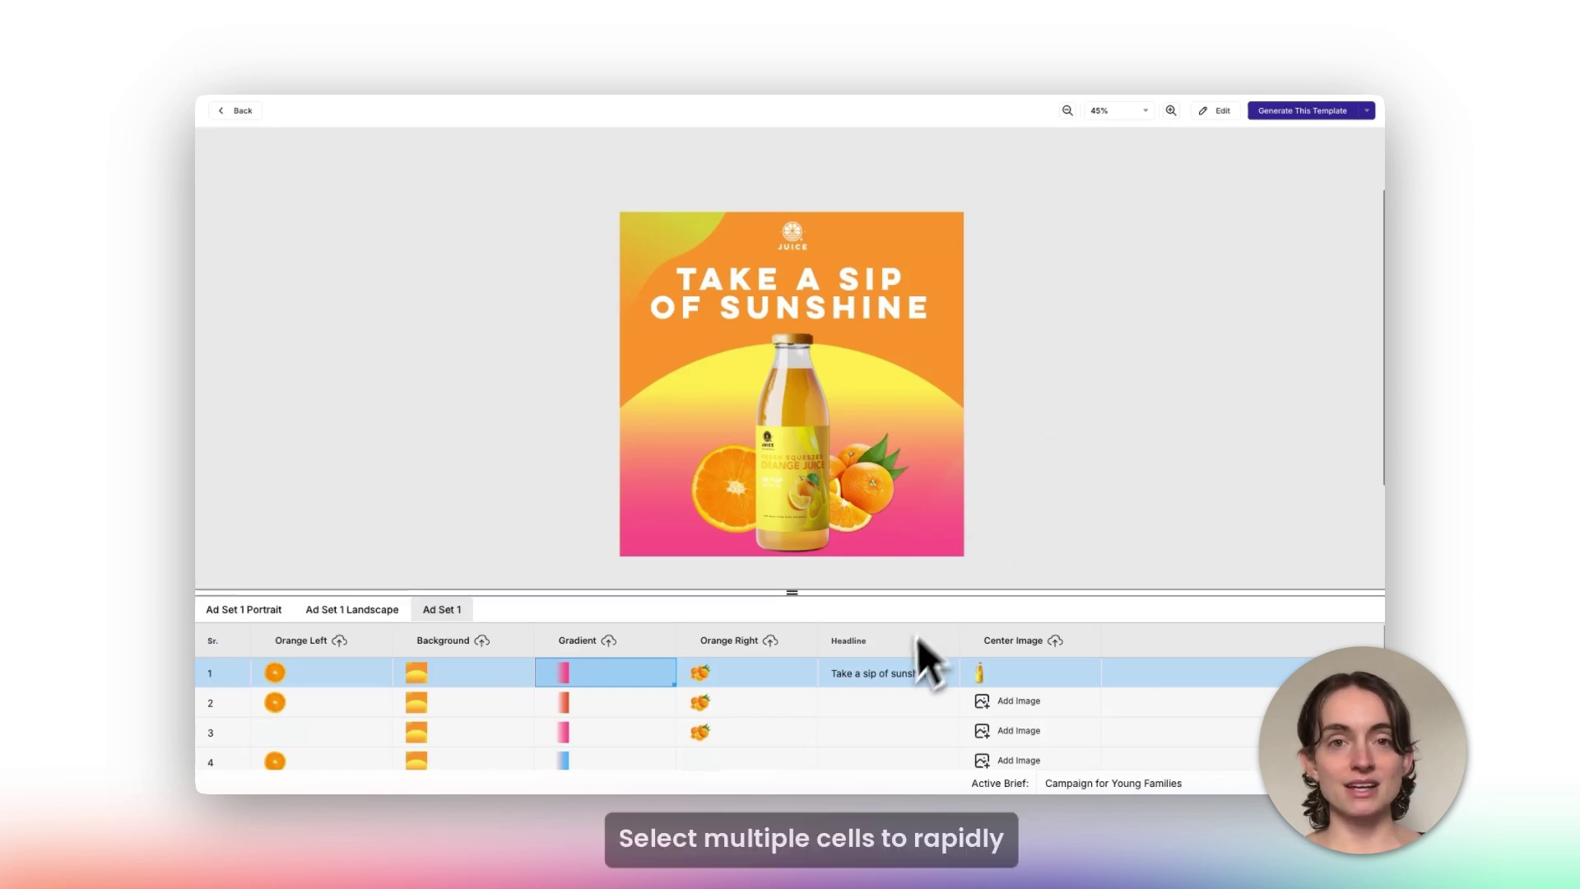
Step: Generate headlines for variation rows 2–4
left_click(877, 701)
left_click_drag(876, 702, 890, 762)
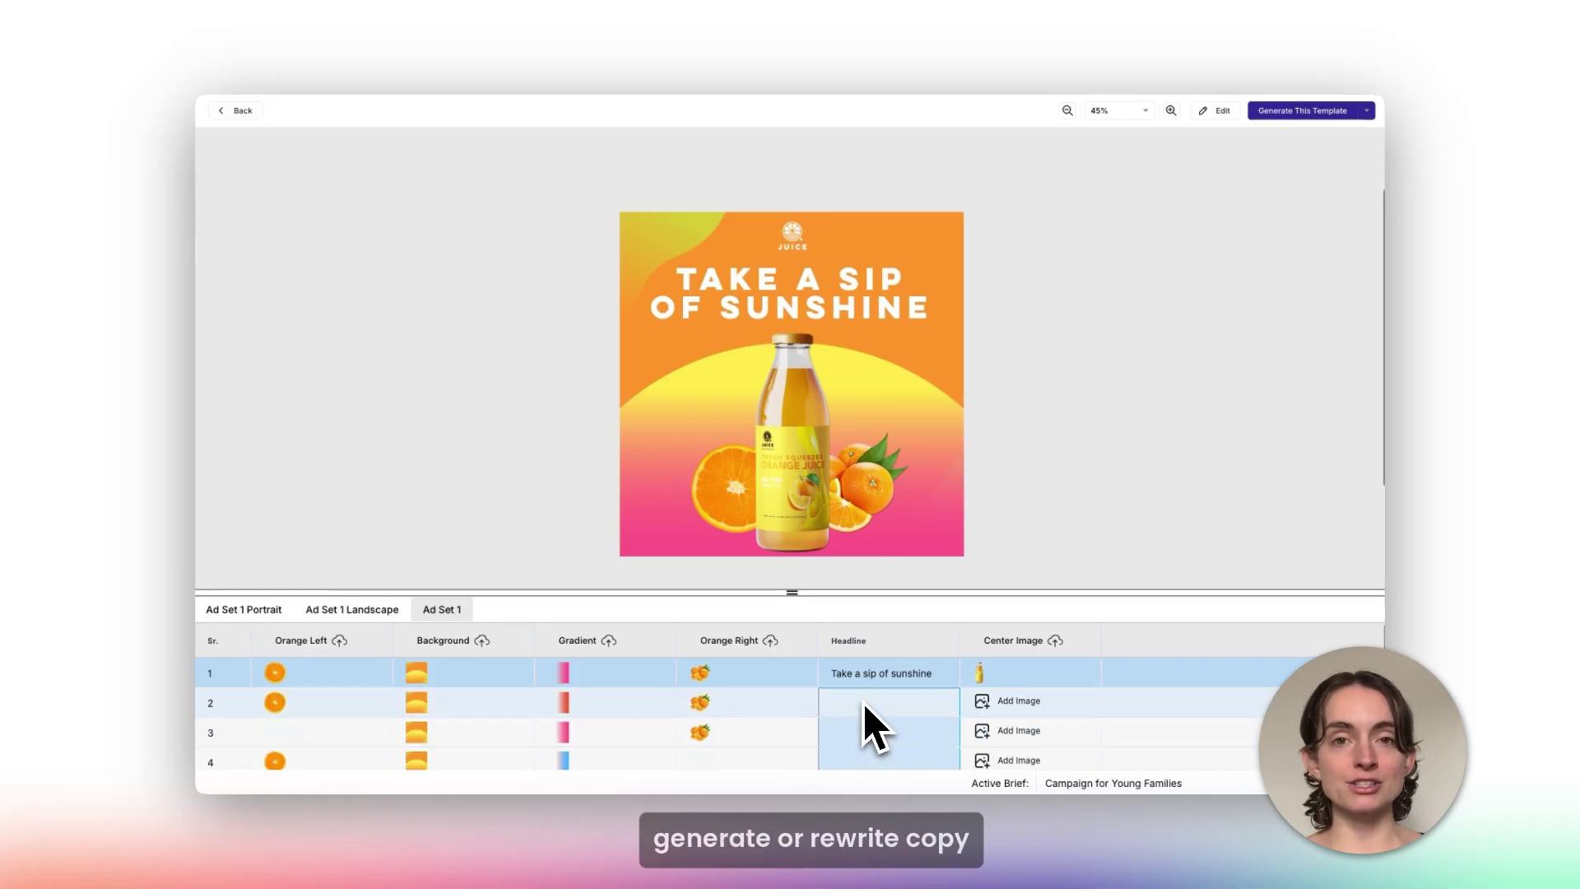
right_click(868, 724)
left_click(912, 755)
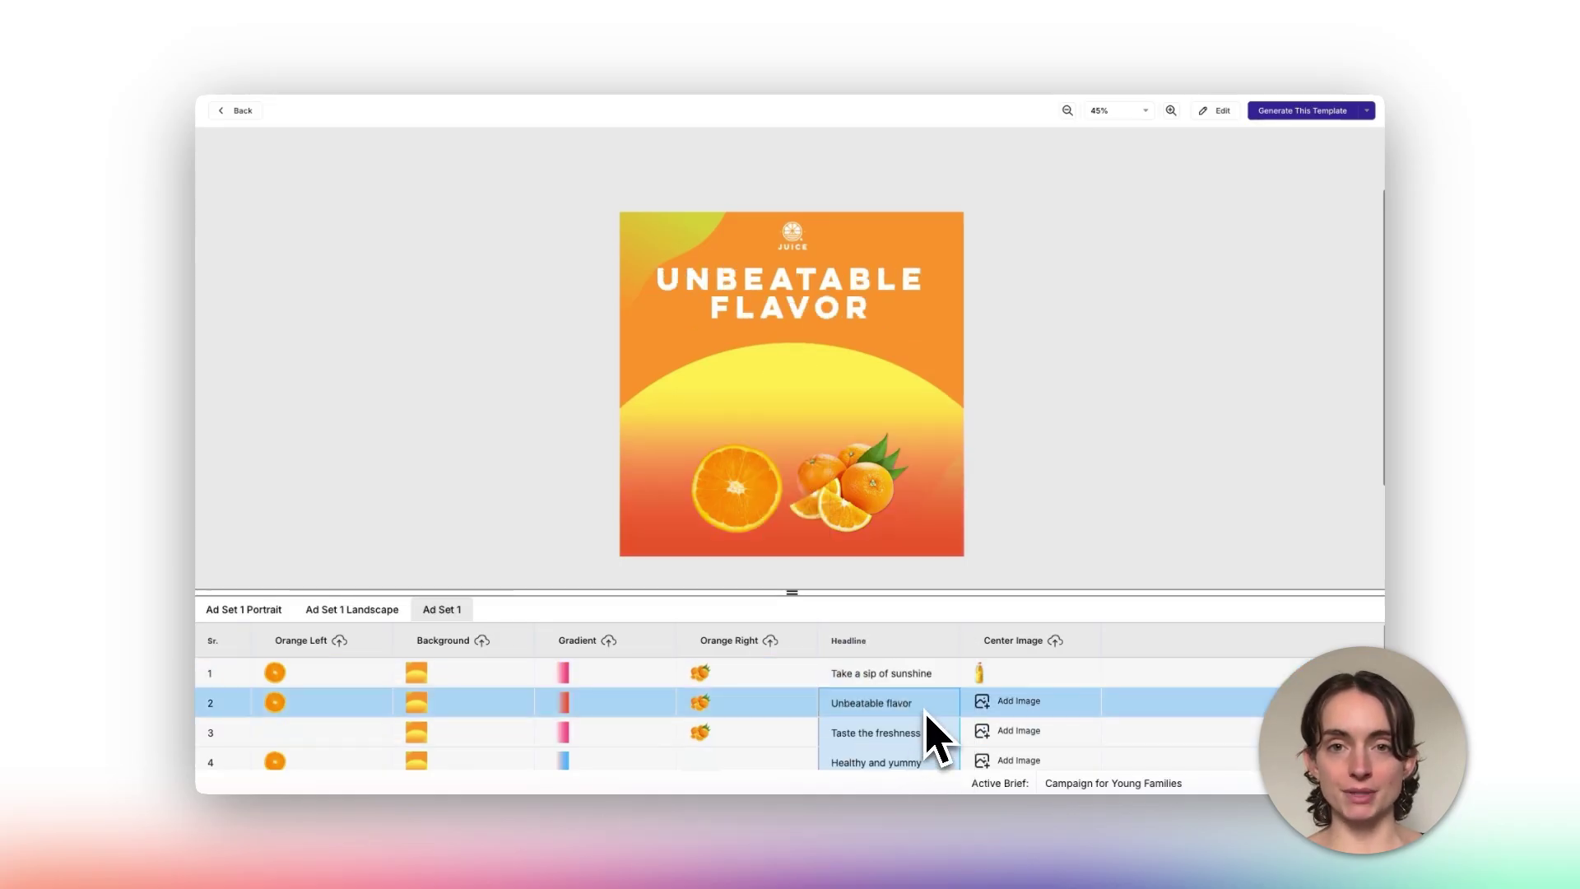
Step: Fill rows 2–4 Center Image with the kids, woman and man images from Campaign Personas
left_click(1056, 646)
left_click(240, 393)
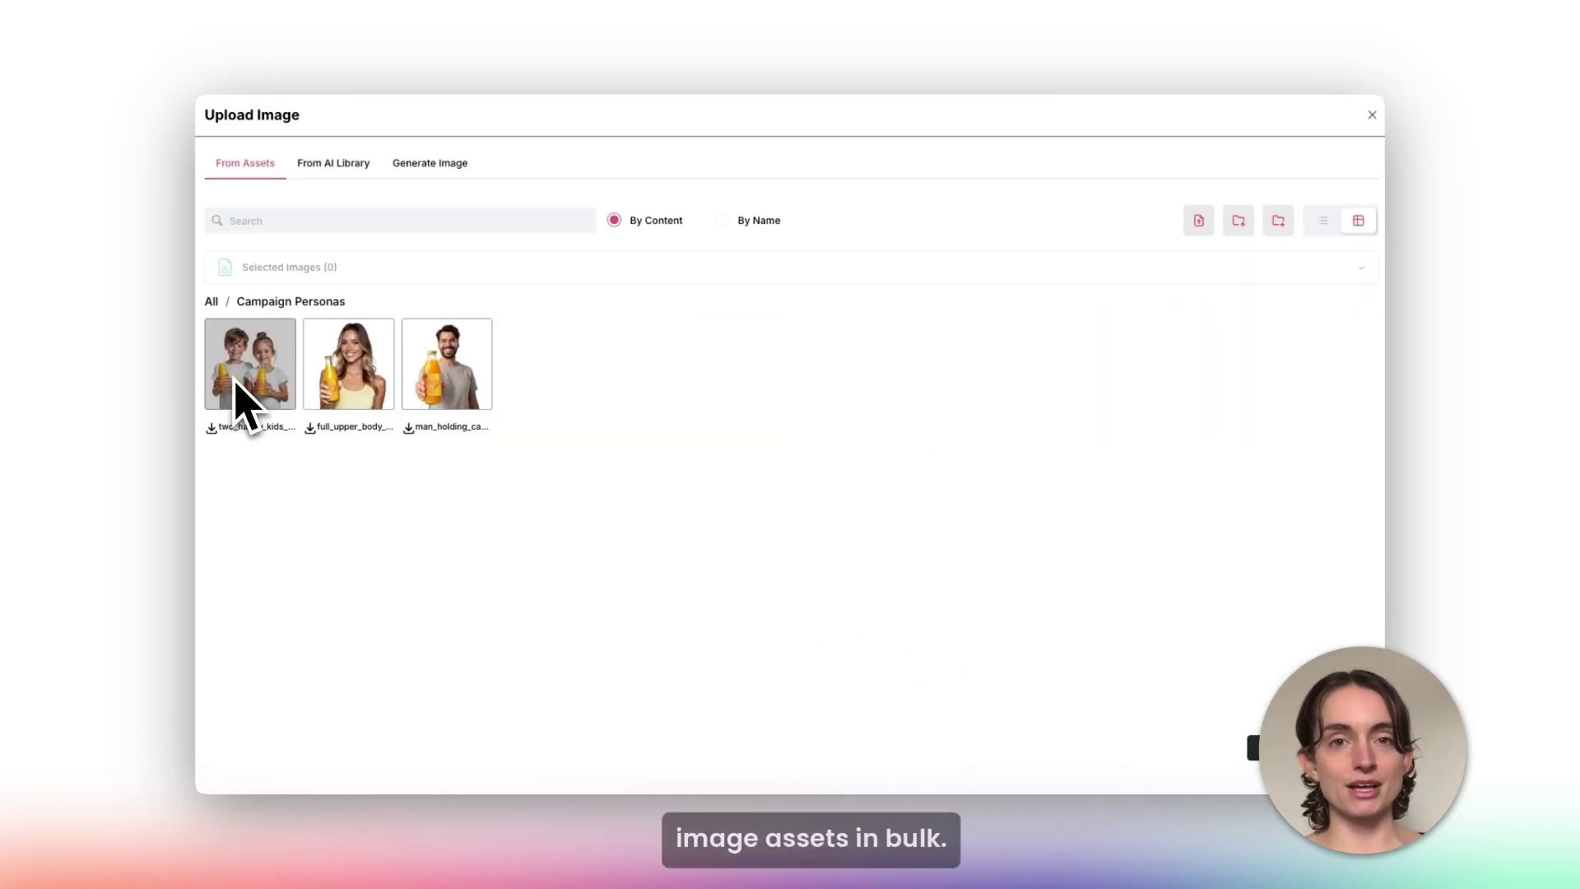
left_click(239, 399)
left_click(383, 402)
left_click(461, 395)
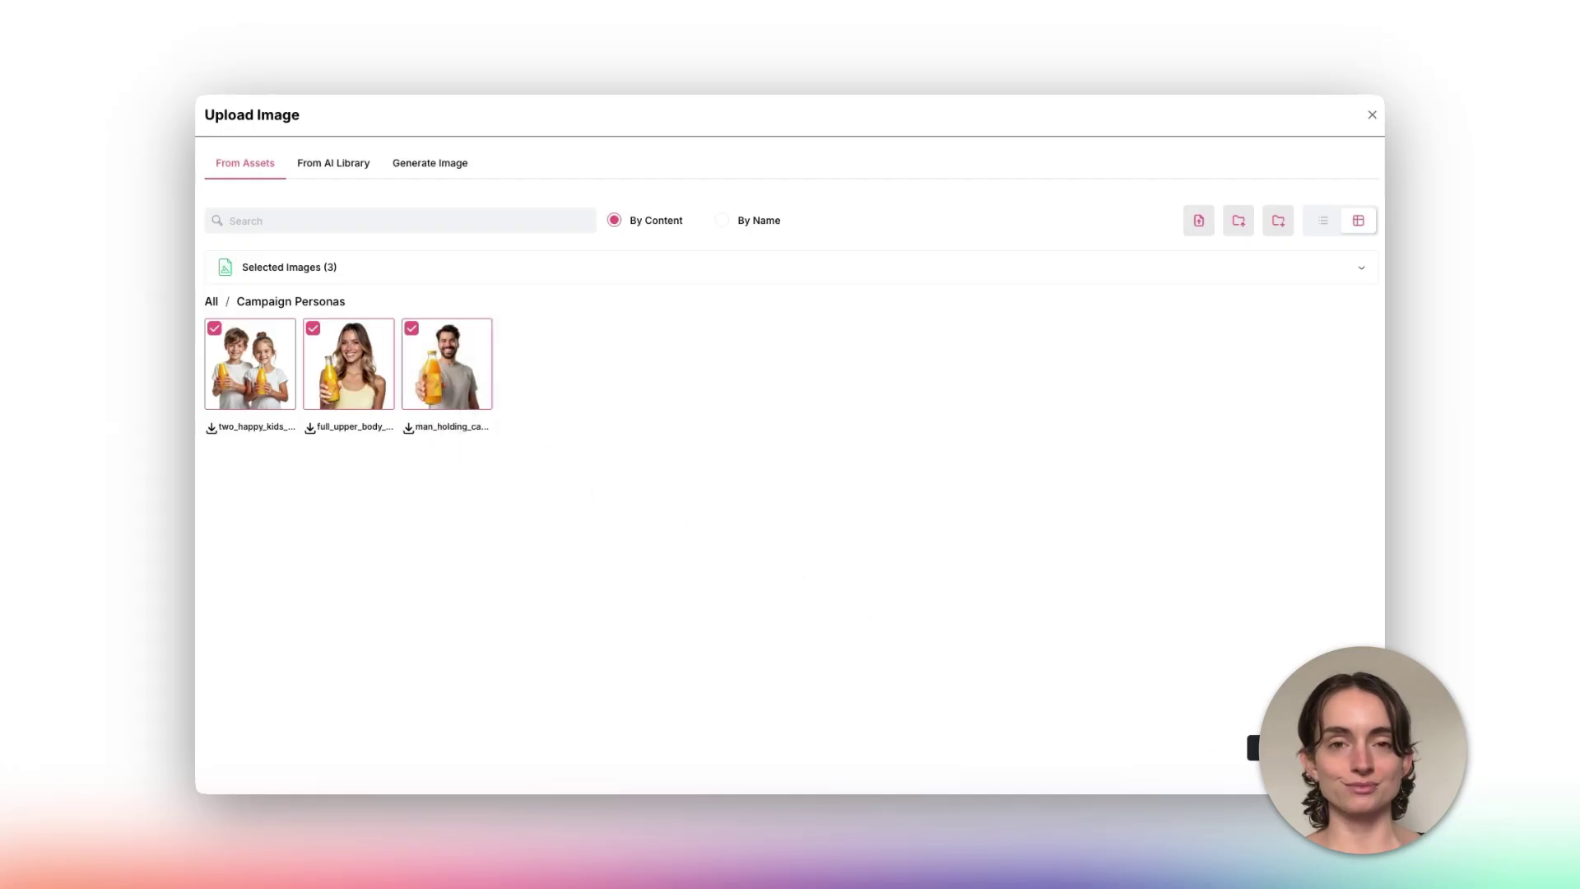
left_click(1255, 747)
left_click(1079, 758)
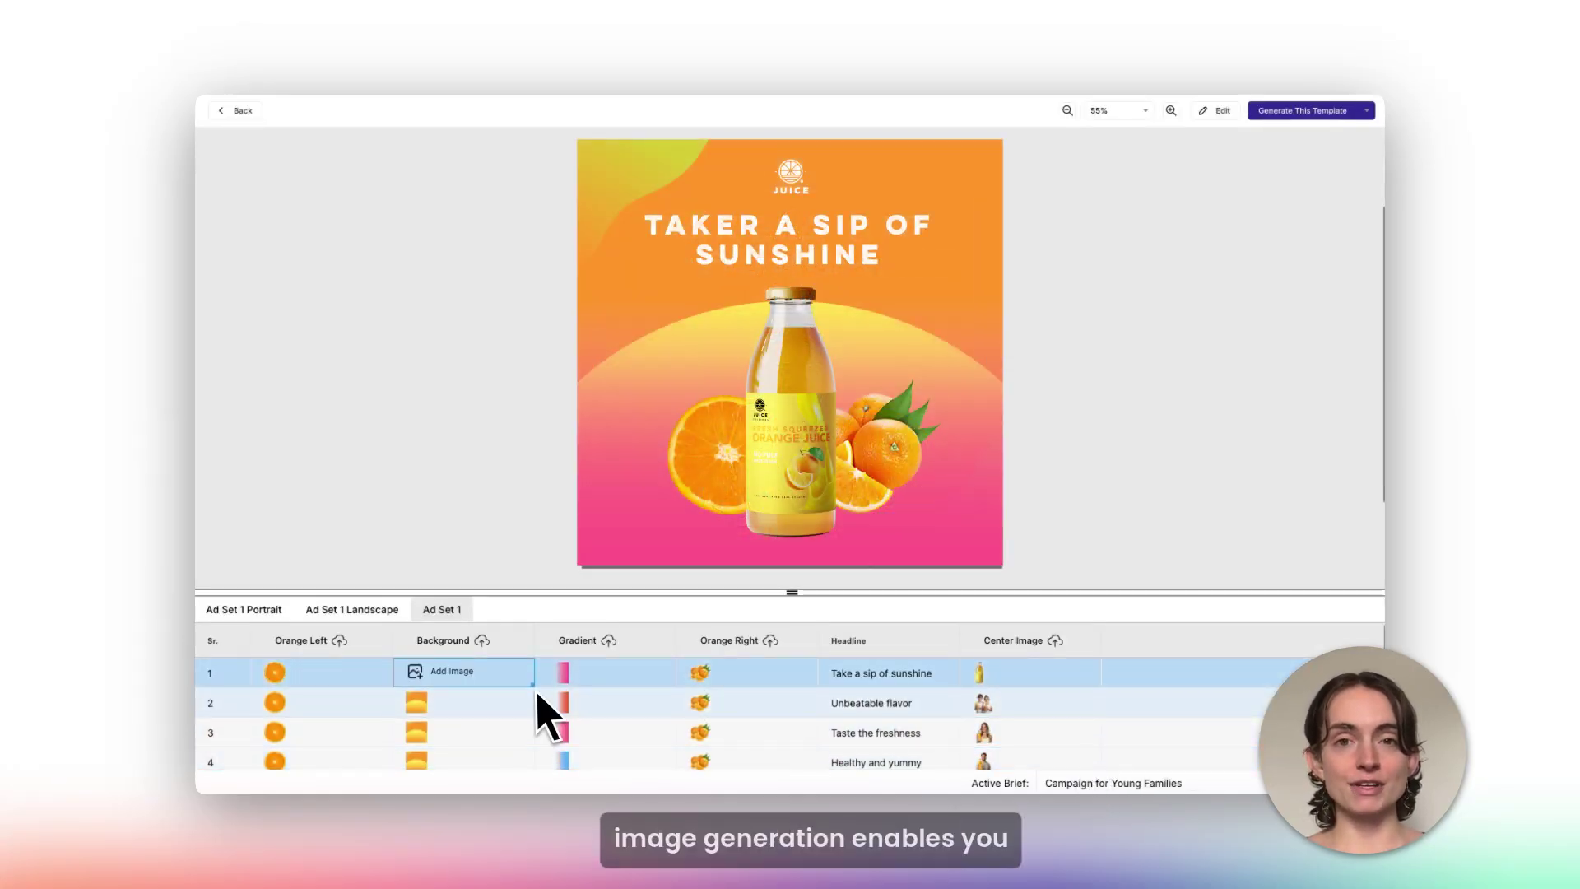
Step: Generate an AI orange wave background image for variation row 1
left_click(452, 671)
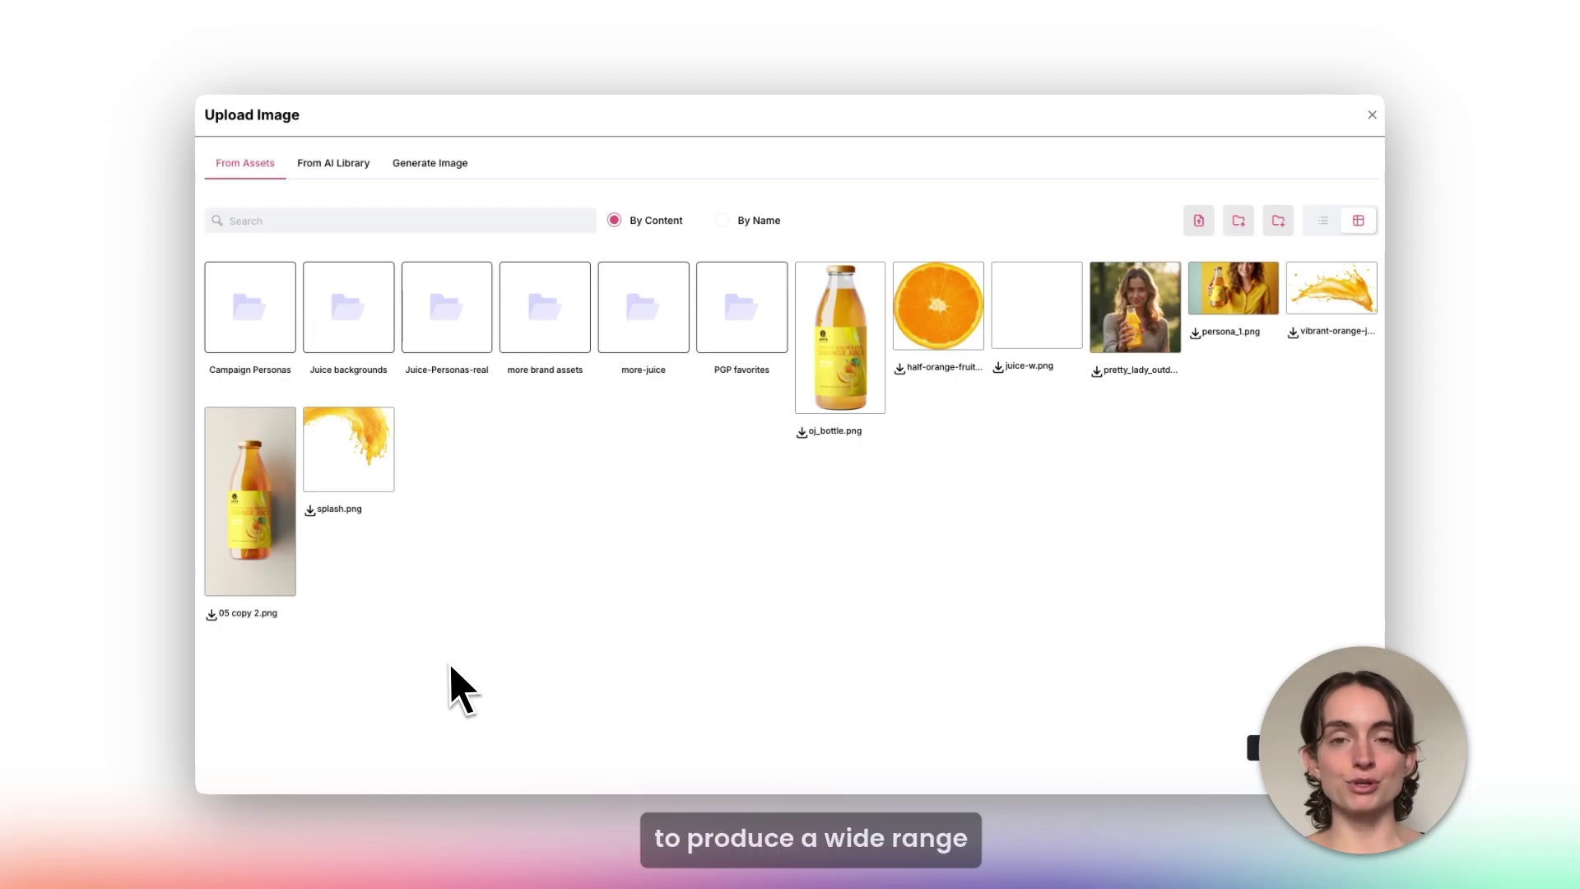
left_click(427, 167)
type("ckground with waves")
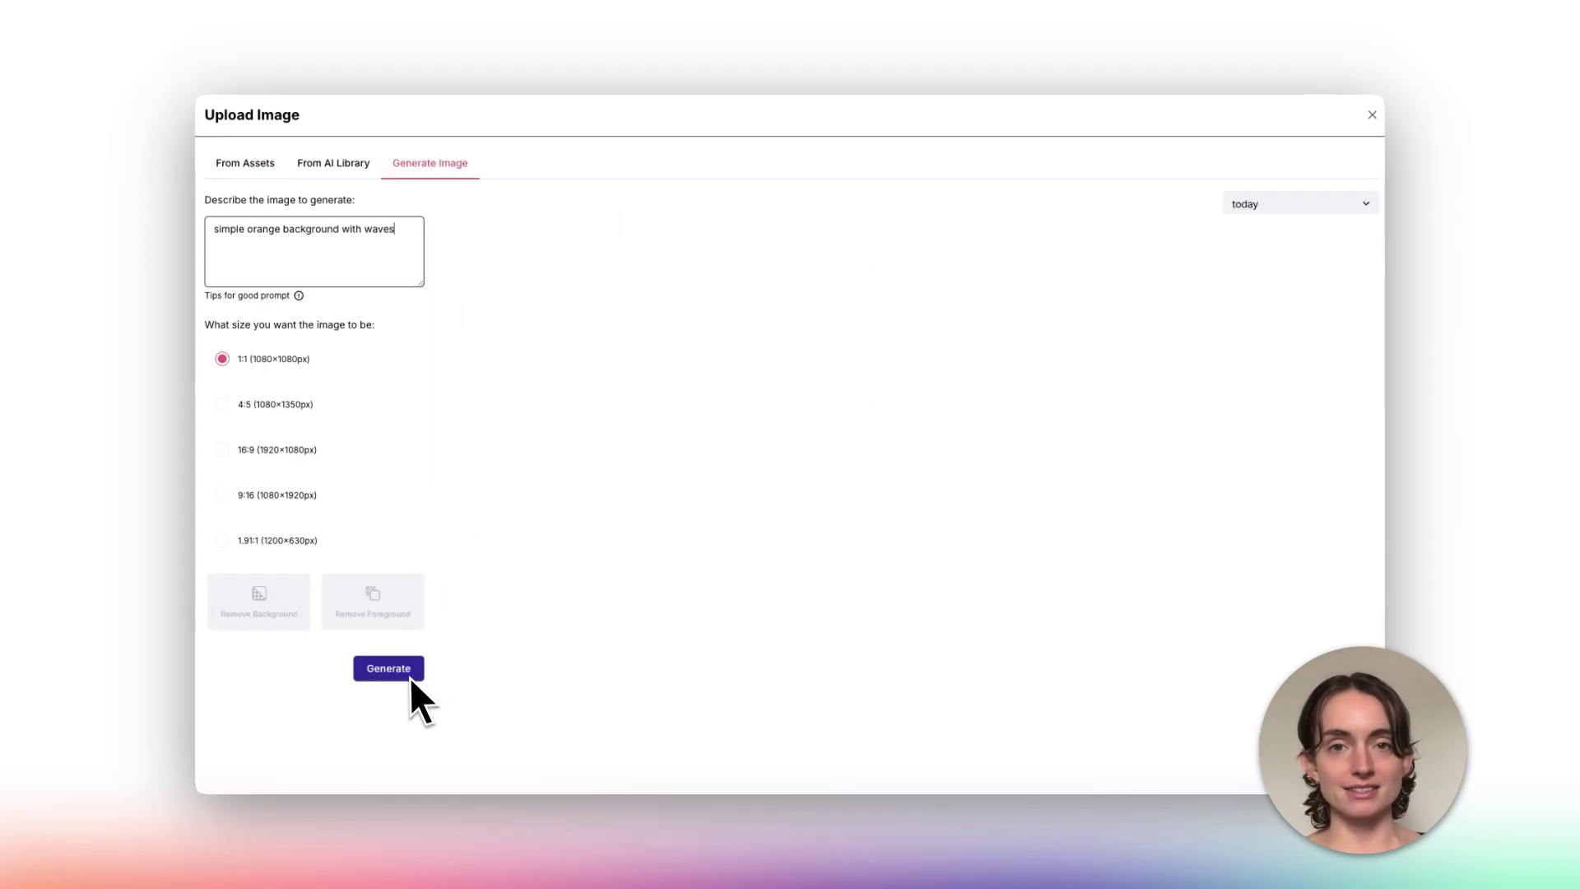
left_click(409, 670)
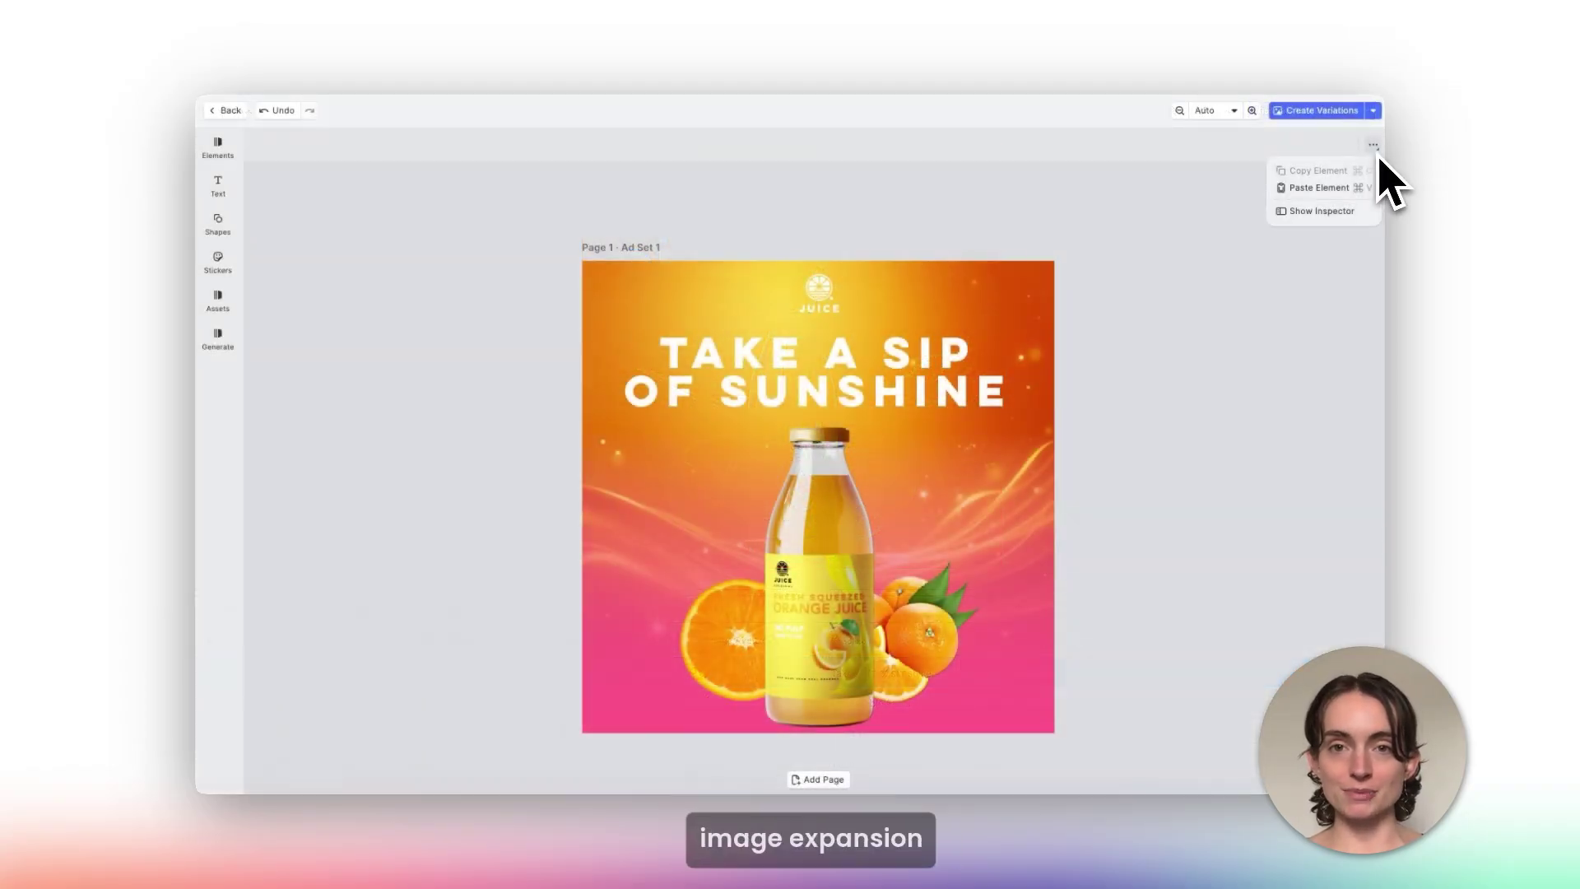
Step: Switch the ad page to landscape and AI-expand the image to fill the wider canvas
left_click(1335, 211)
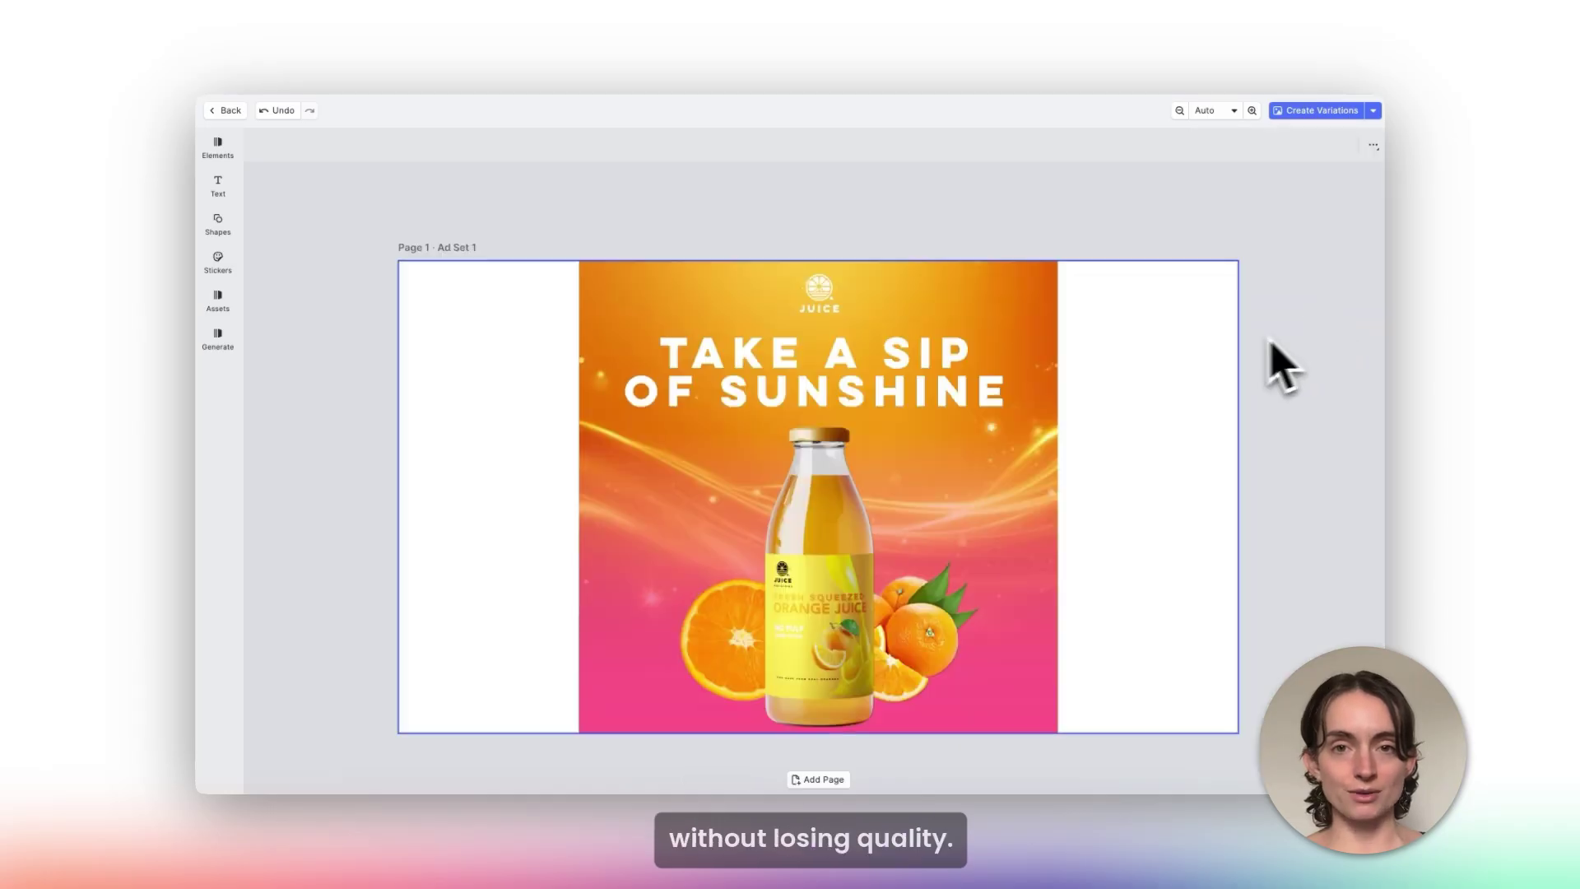
left_click(1018, 292)
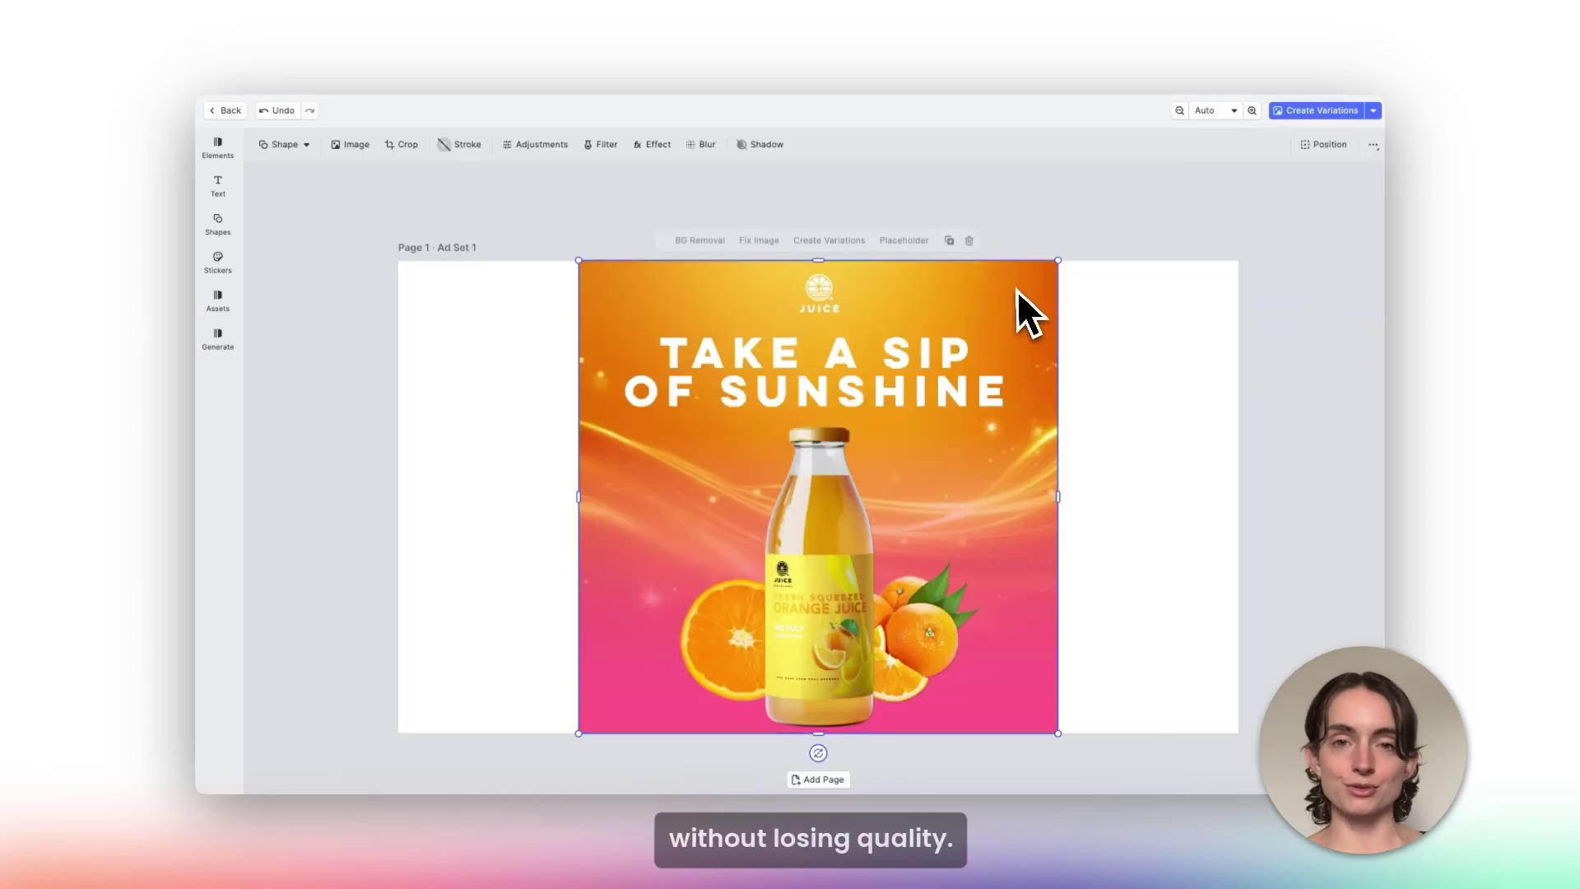
left_click(759, 239)
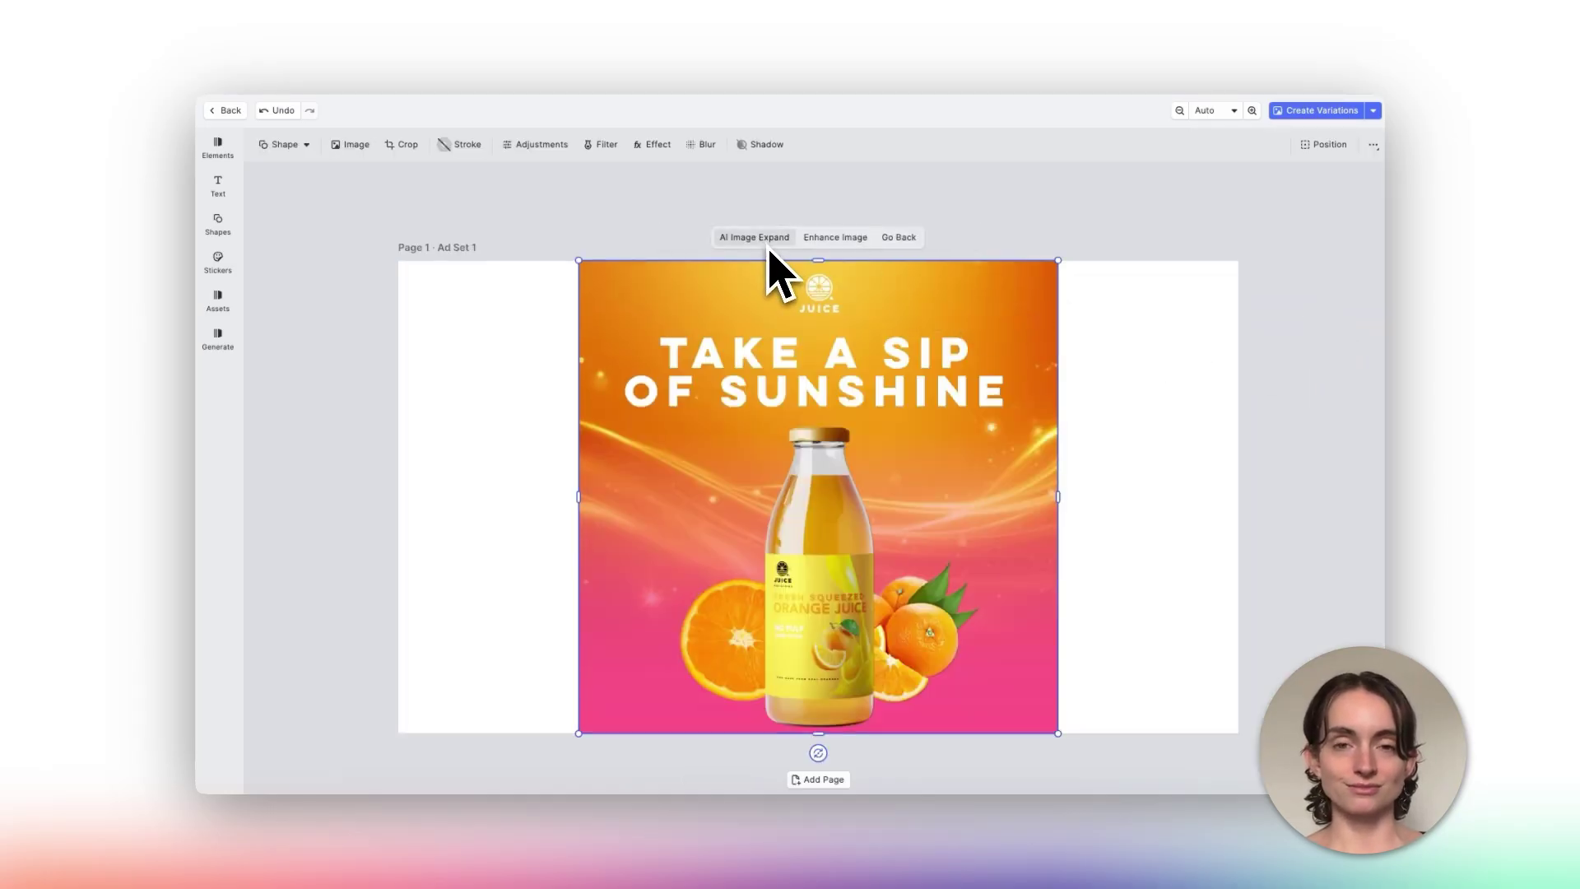
left_click(770, 239)
type("Happy woman holding orange")
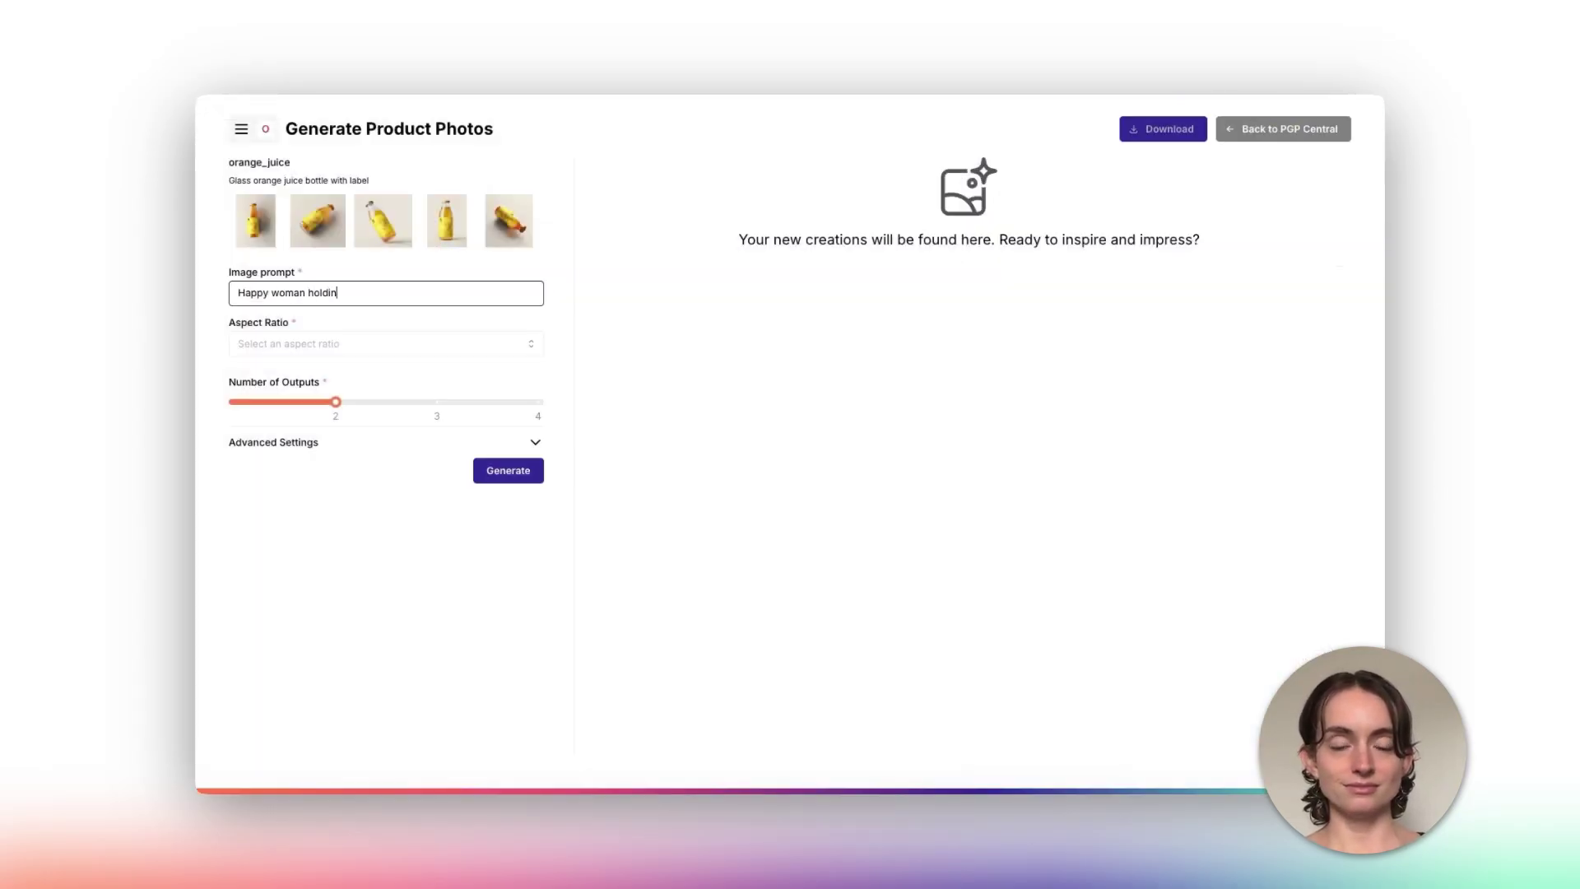
Step: Finish the 'woman holding a juice bottle' photo prompt and set the aspect ratio to 1:1
type(" juice bottle")
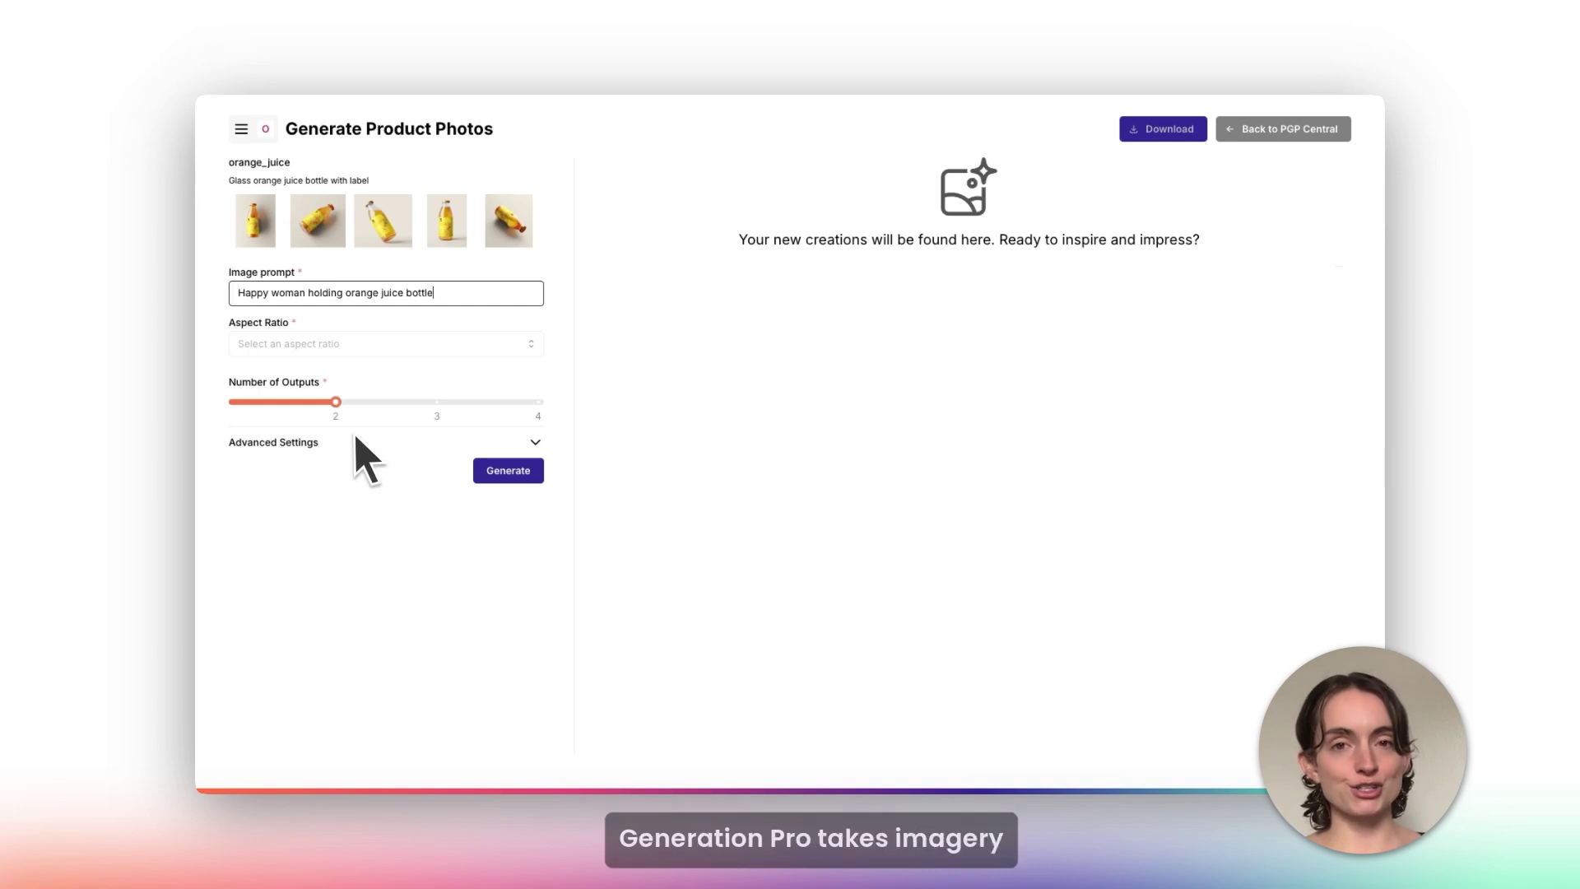
left_click(323, 342)
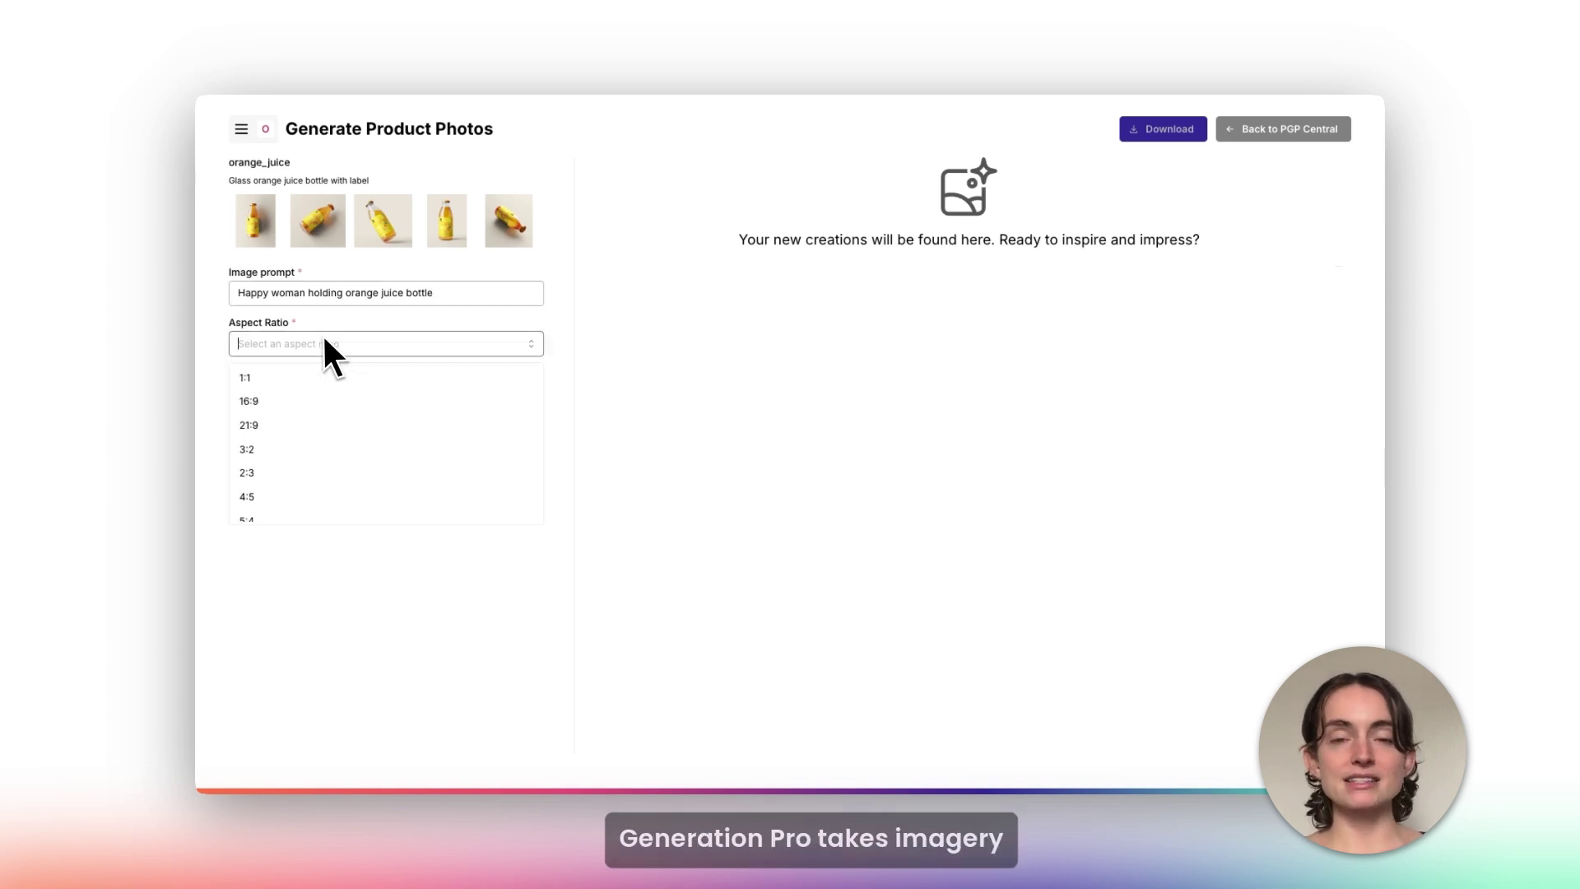
left_click(275, 371)
Step: Generate four photos, Juice_133 to Juice_136, and send Juice_133 to the video generator
left_click_drag(339, 403, 441, 405)
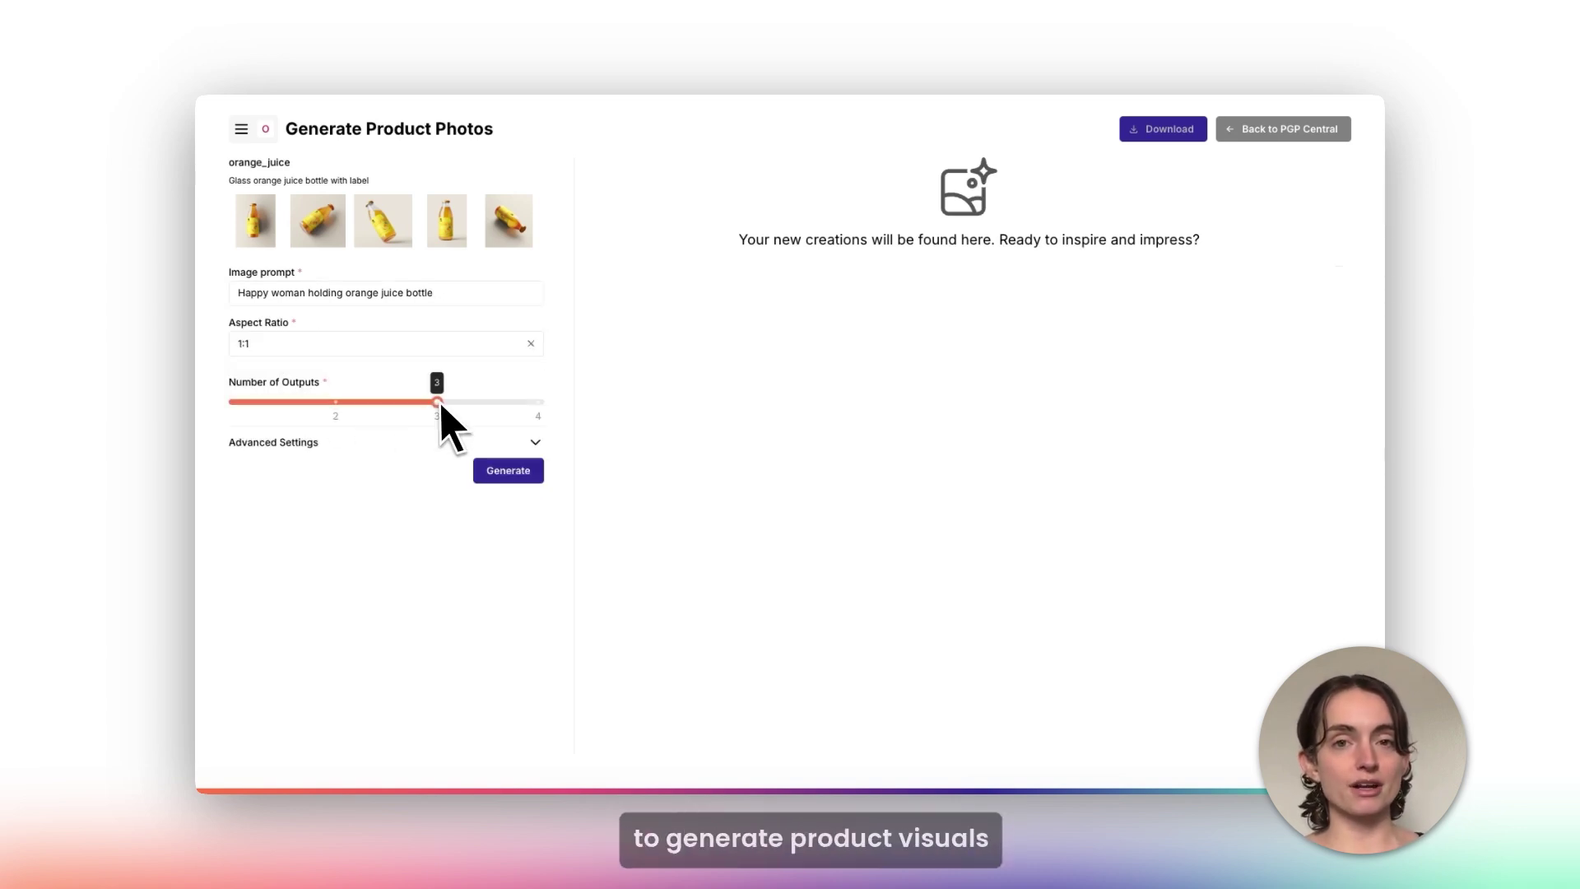
left_click(537, 403)
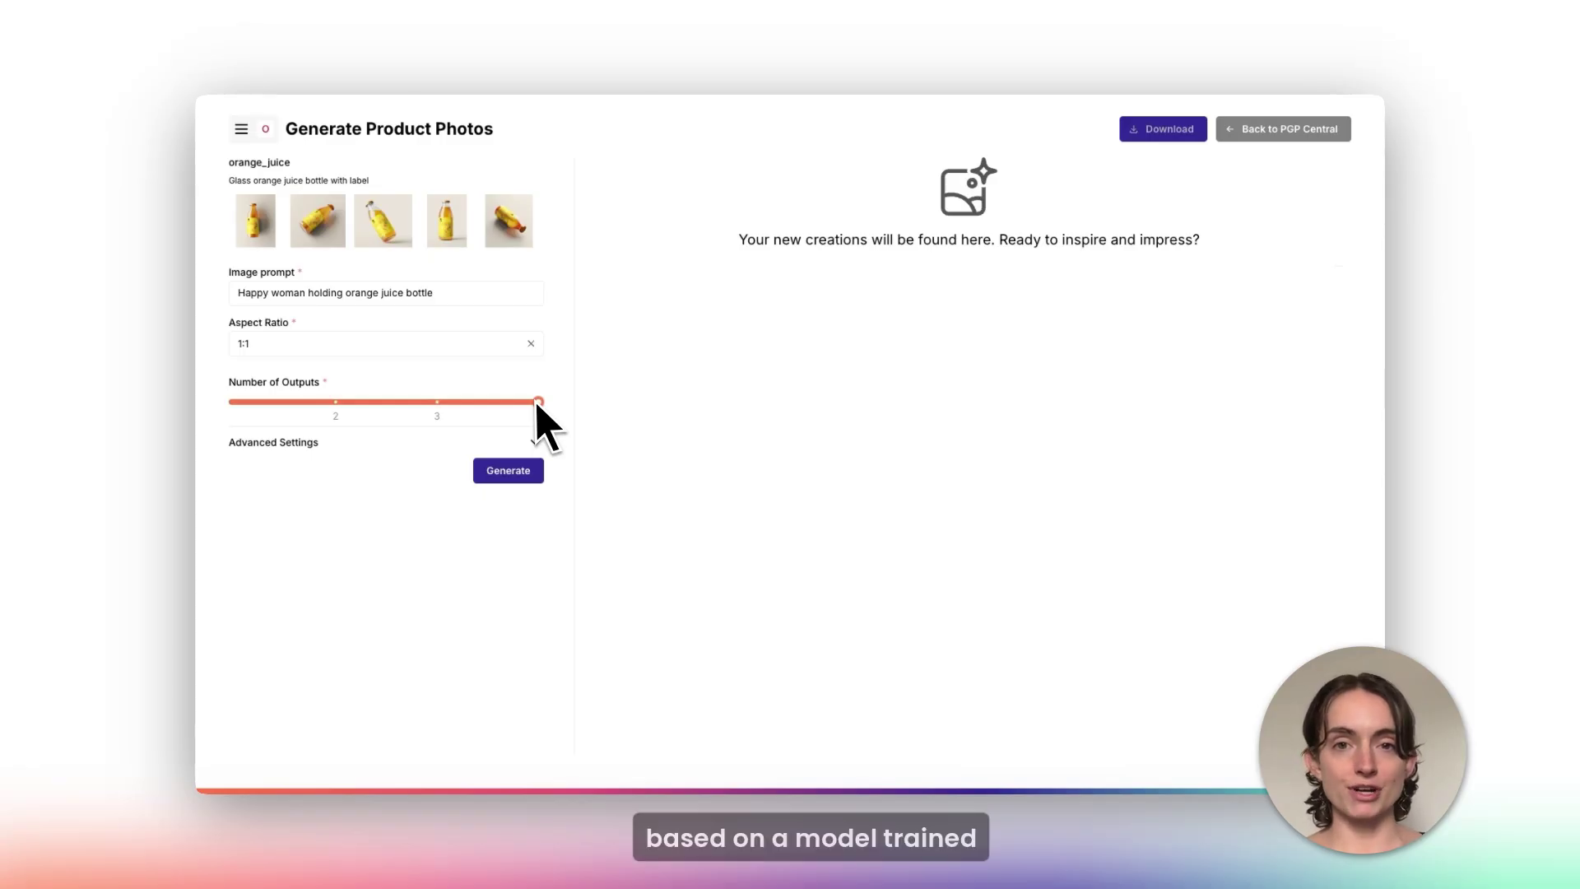
left_click(541, 482)
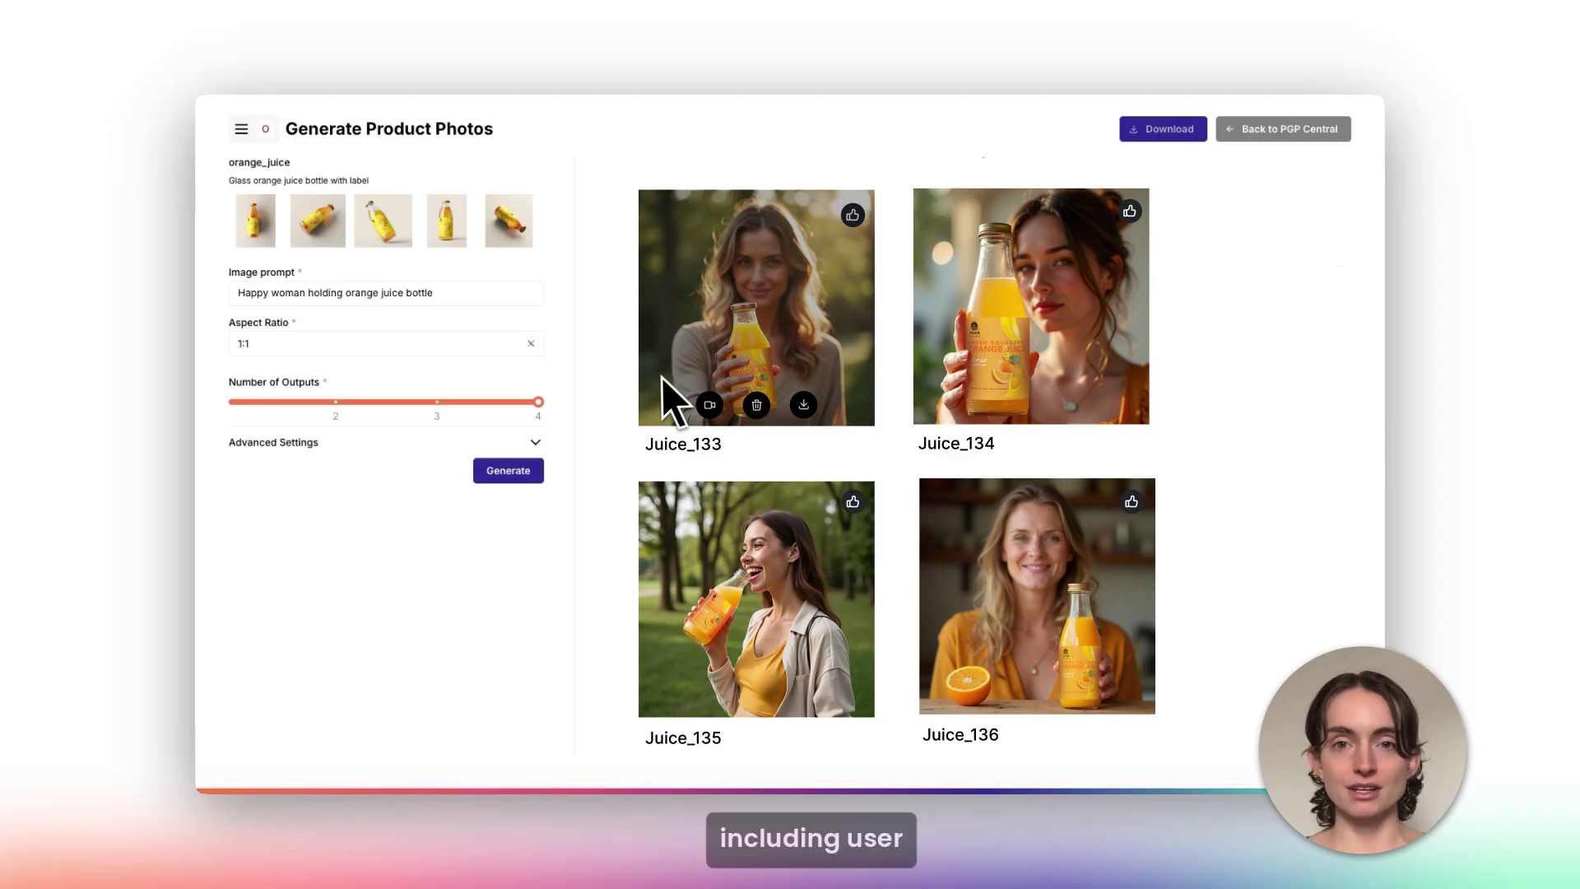
key("Return")
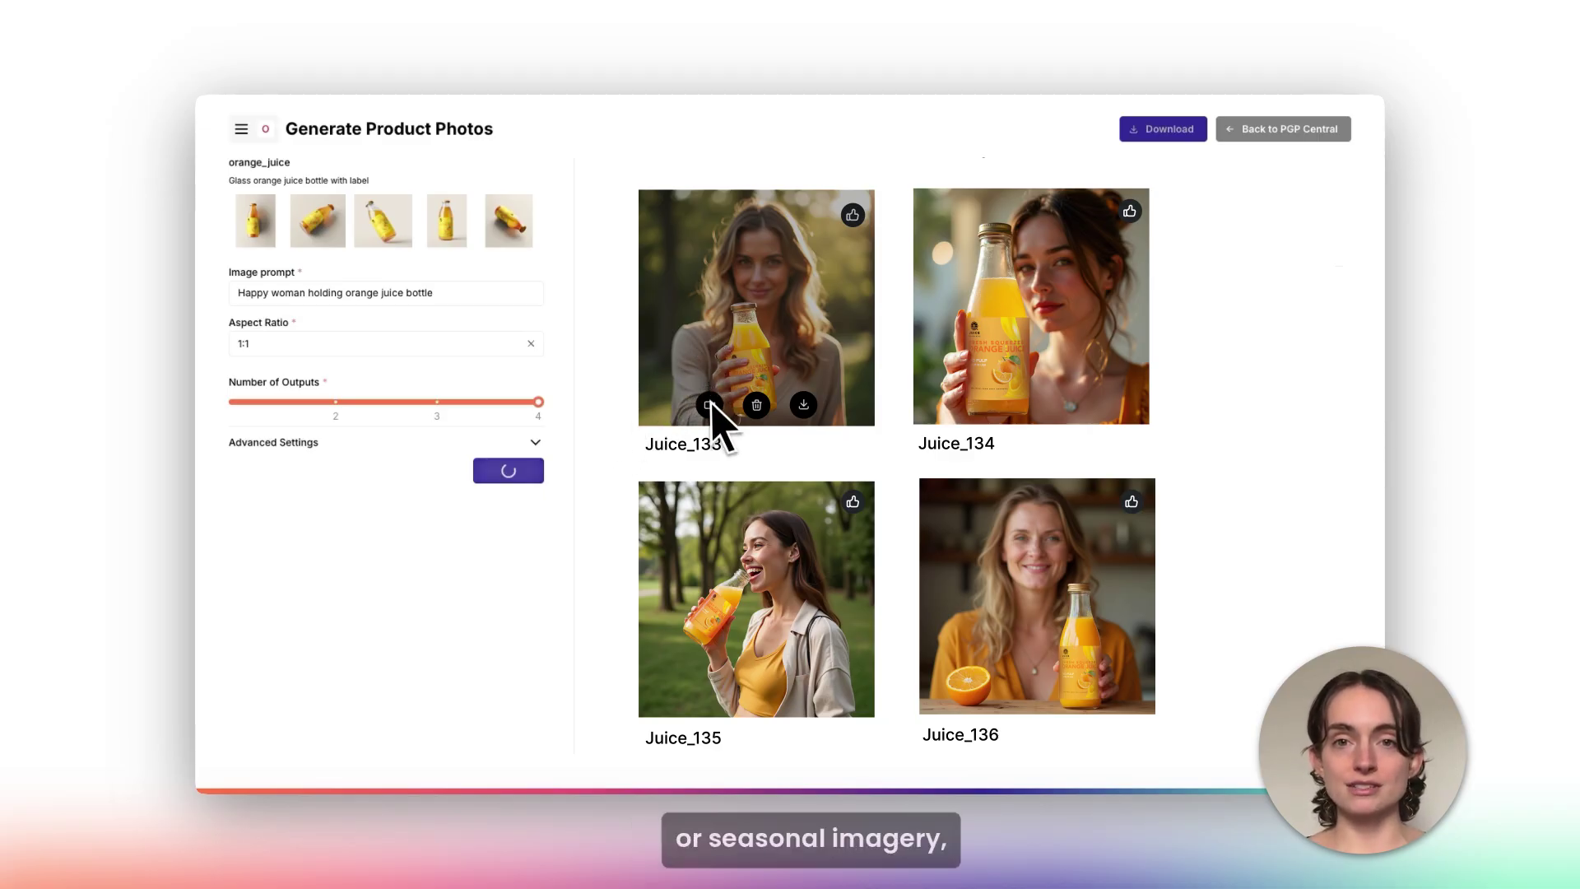
left_click(710, 405)
Step: Set the video duration to 5 seconds and the aspect ratio to 768:1280 portrait
left_click(306, 543)
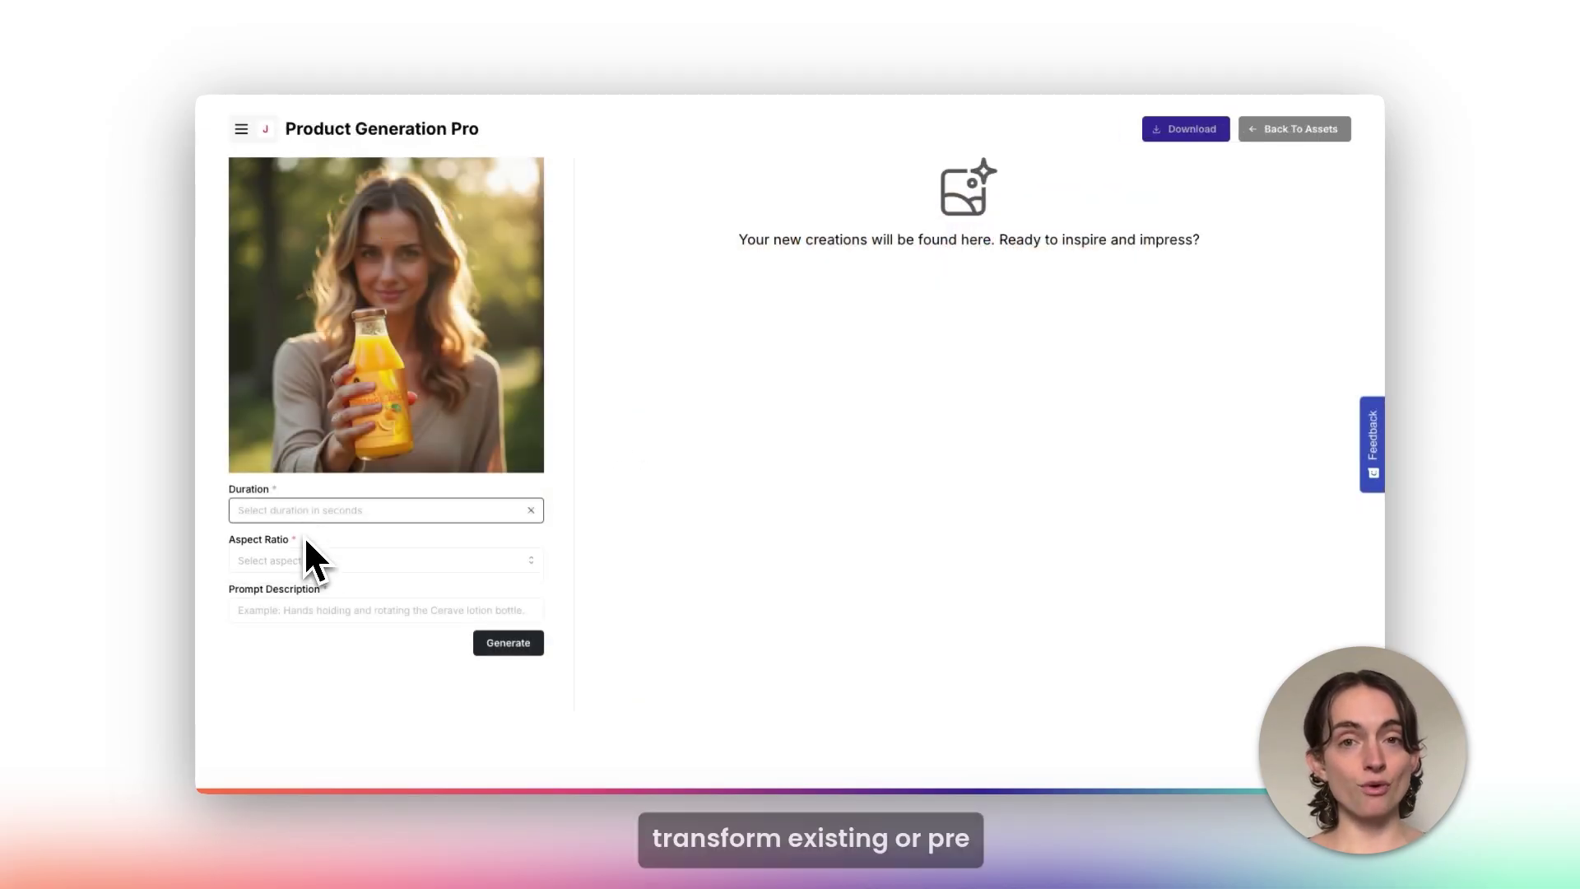
left_click(305, 560)
left_click(305, 618)
left_click(304, 618)
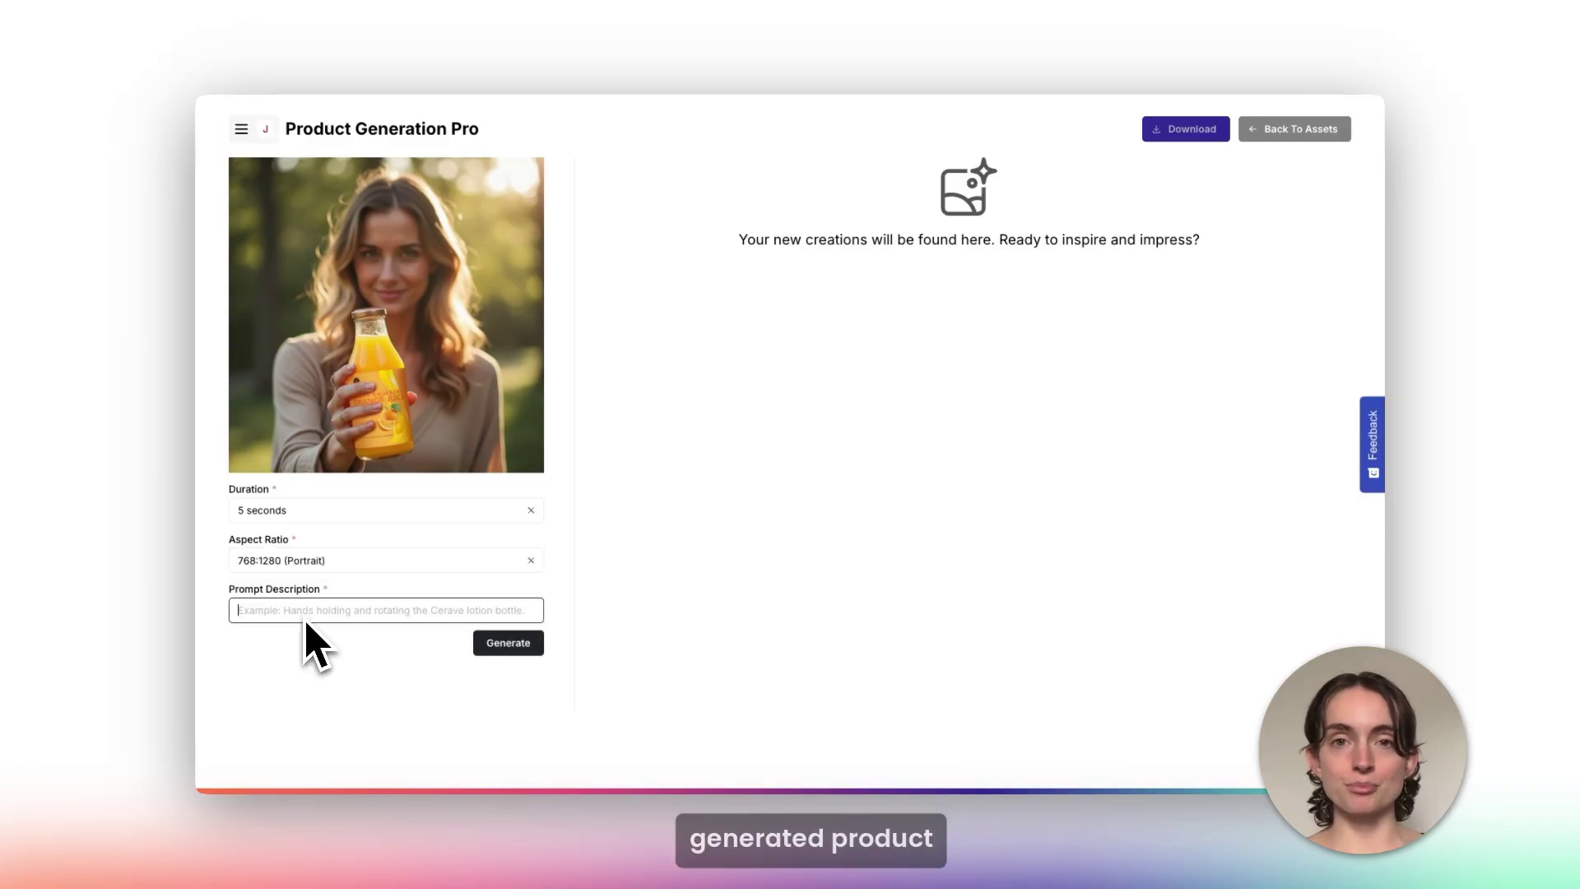
Step: Enter the juice bottle prompt, generate the video from Juice_133, and play it
type("woman holding orange juice bottle")
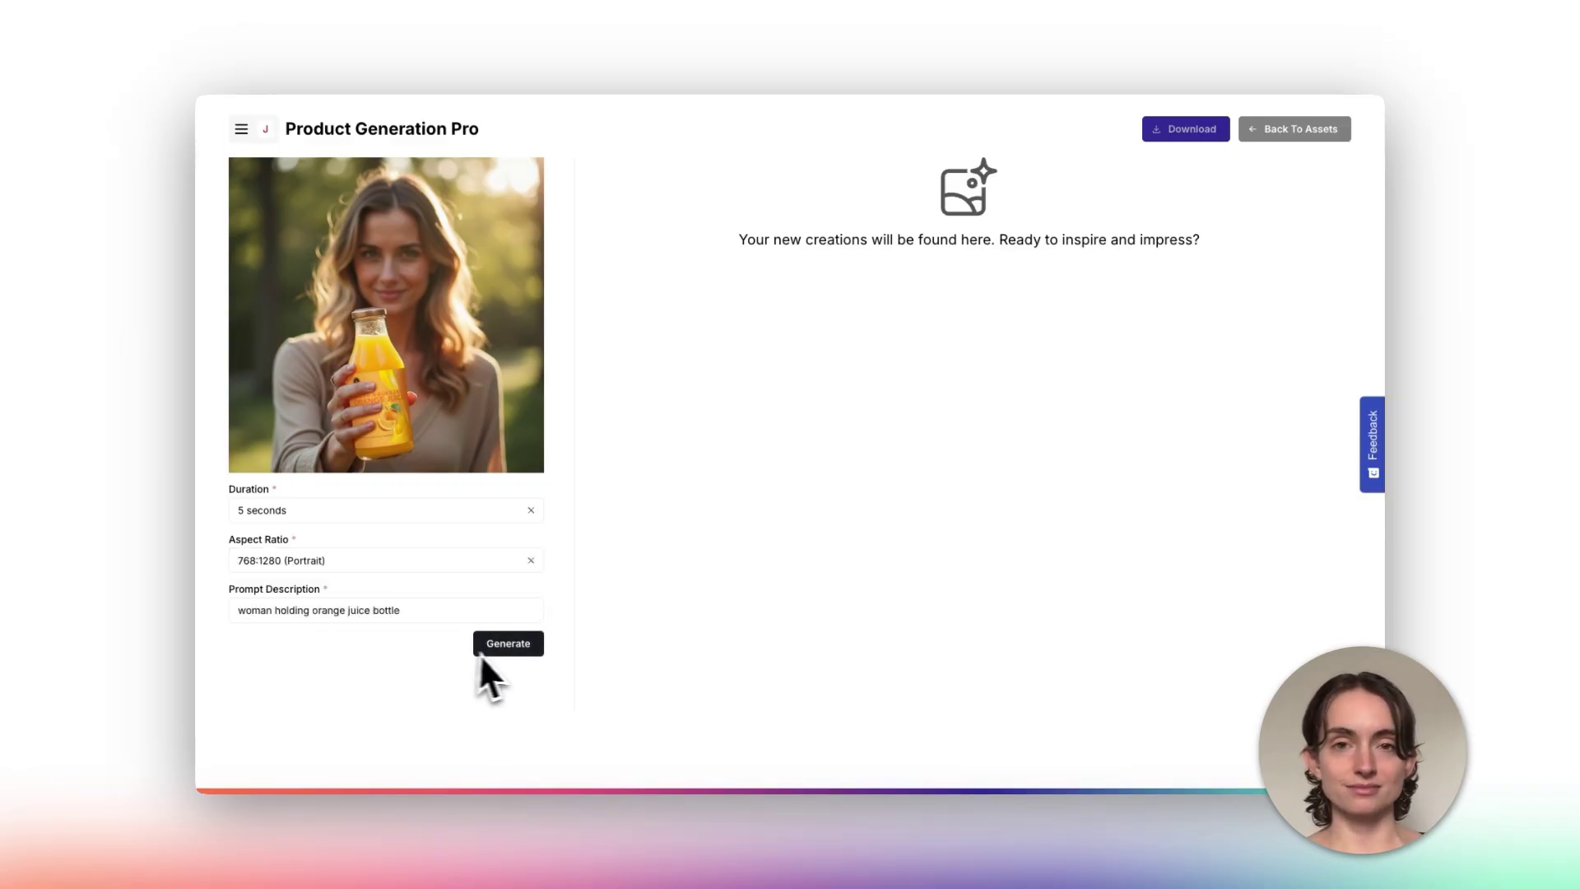
left_click(500, 648)
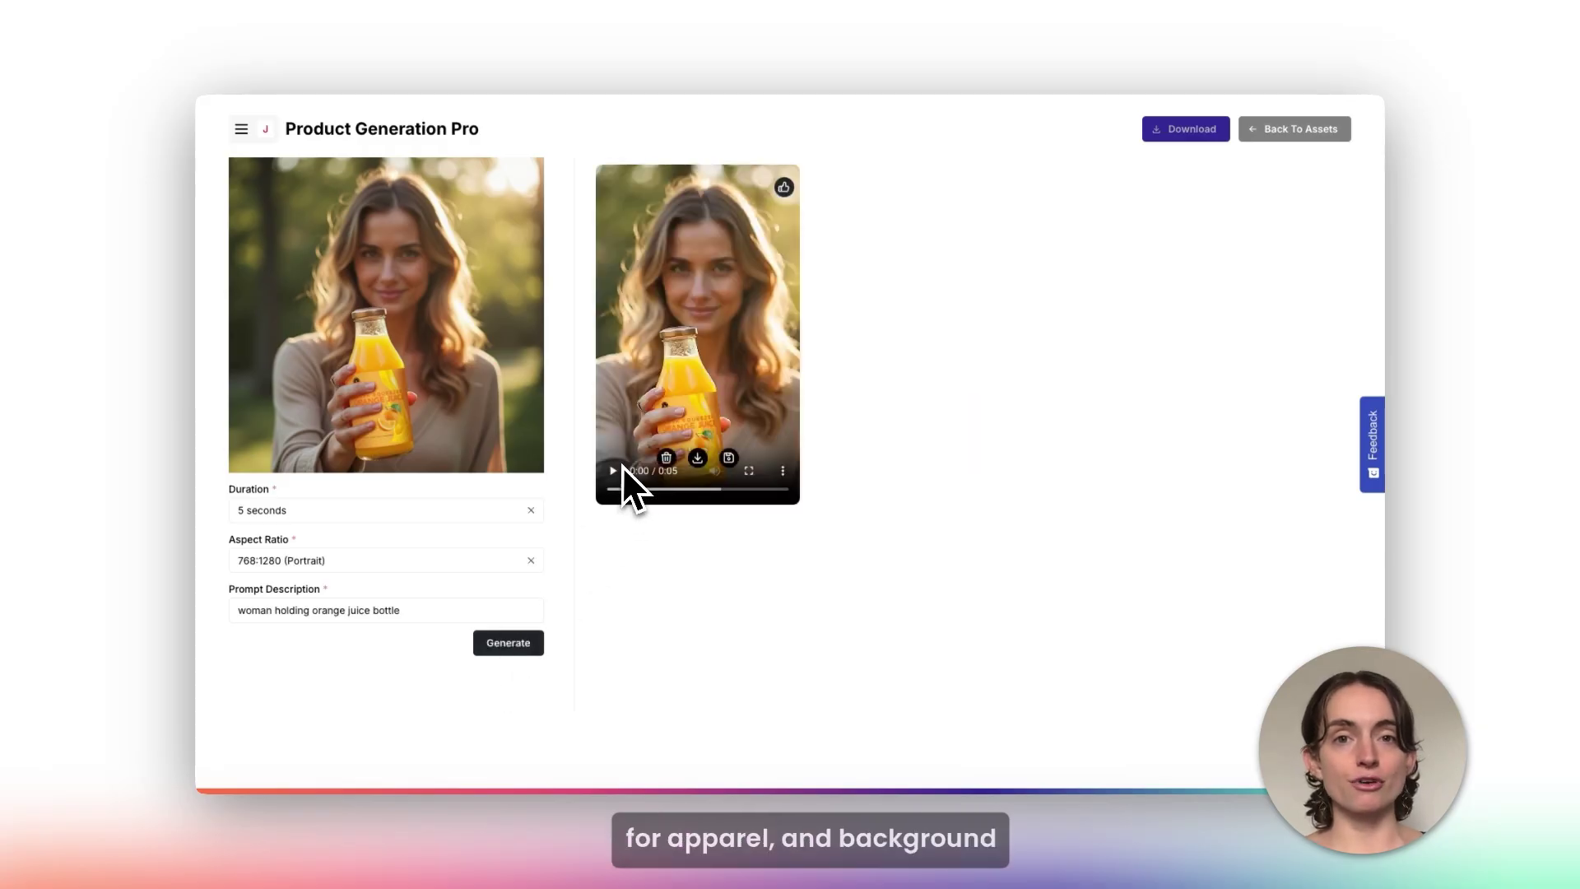
left_click(615, 470)
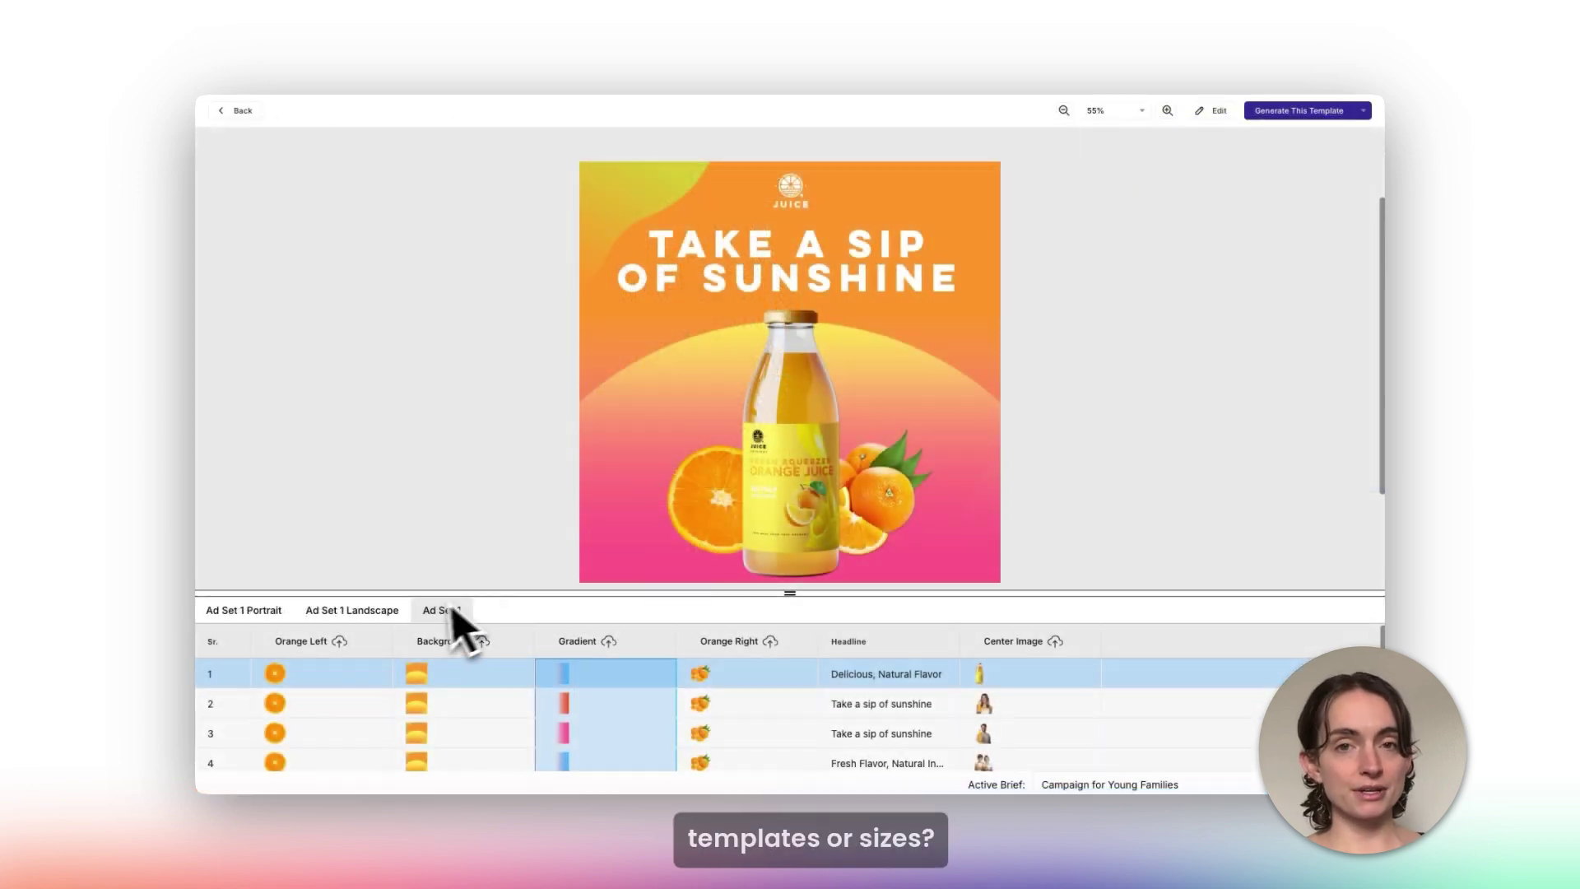
Step: Compare the landscape and portrait ad set templates, then generate ads for all templates
left_click(388, 619)
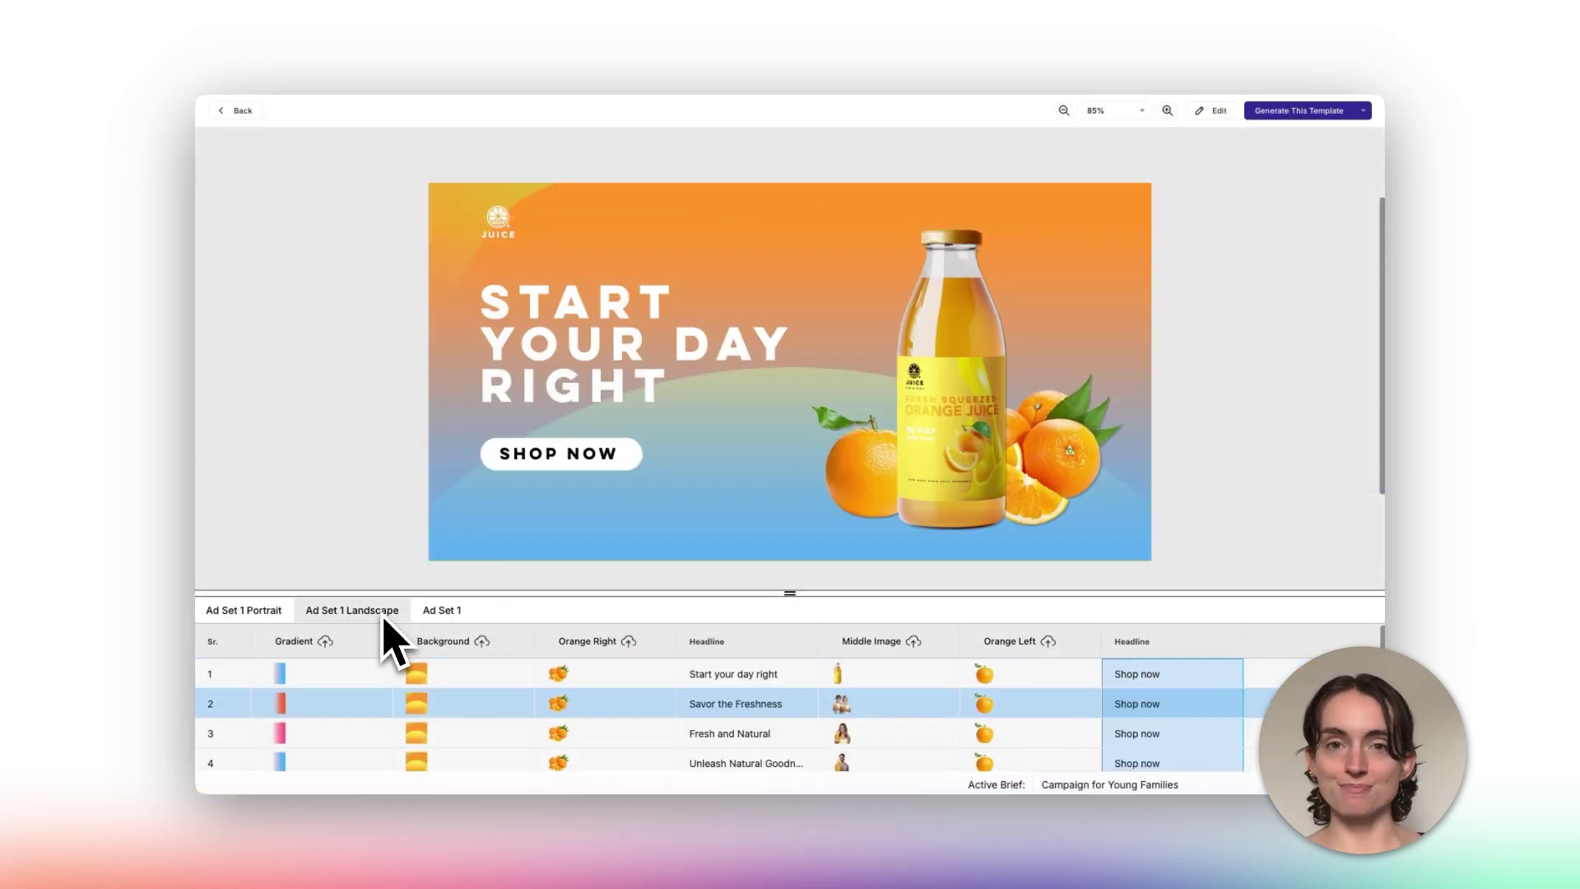
left_click(277, 619)
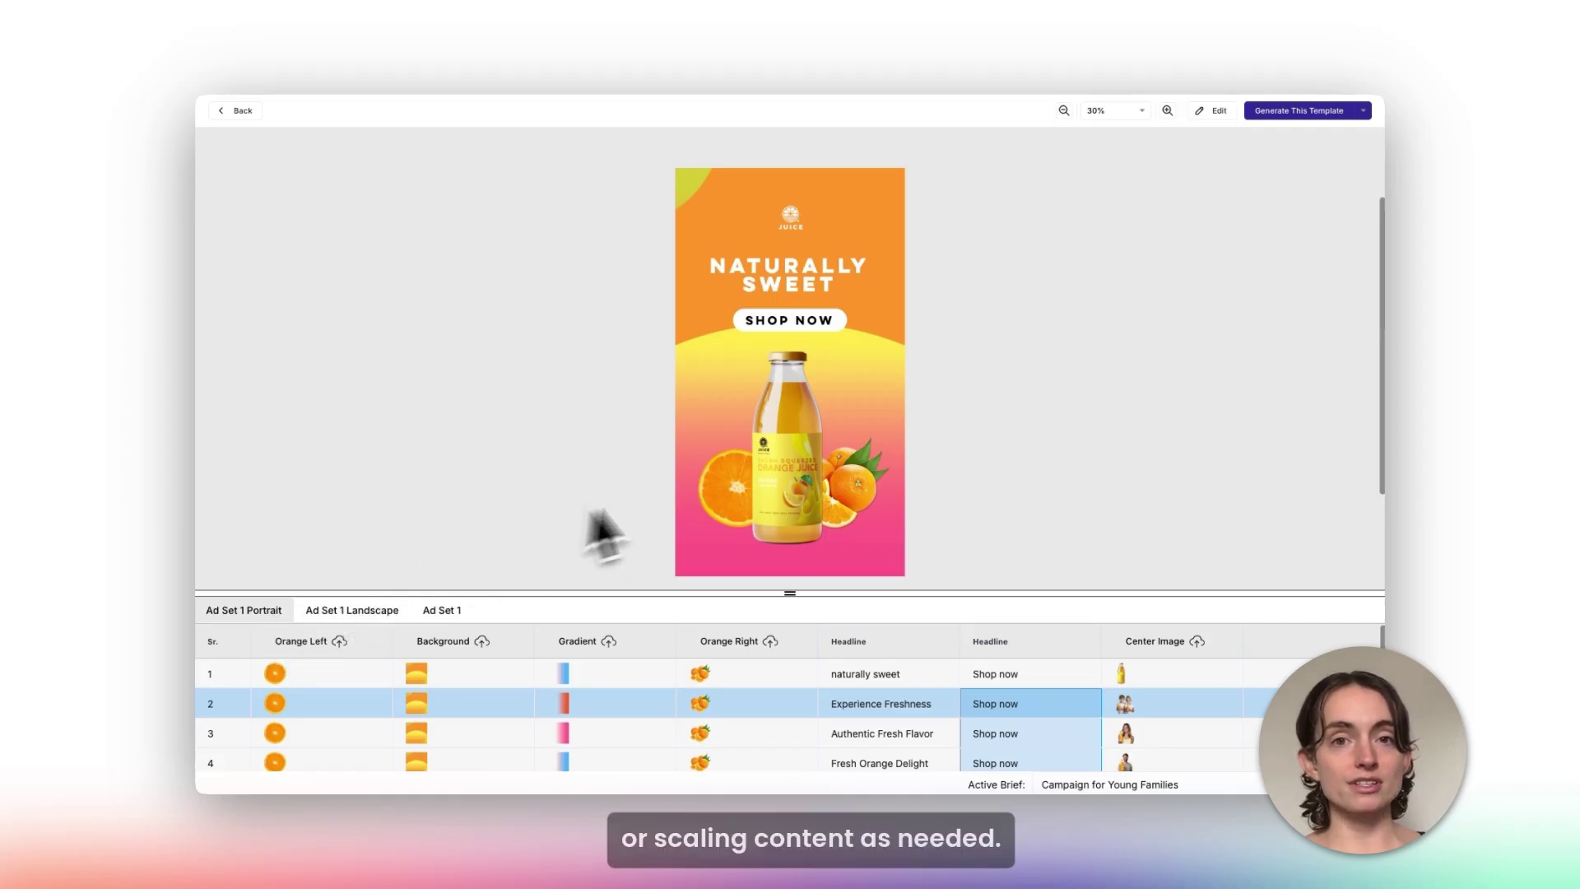
left_click(1365, 115)
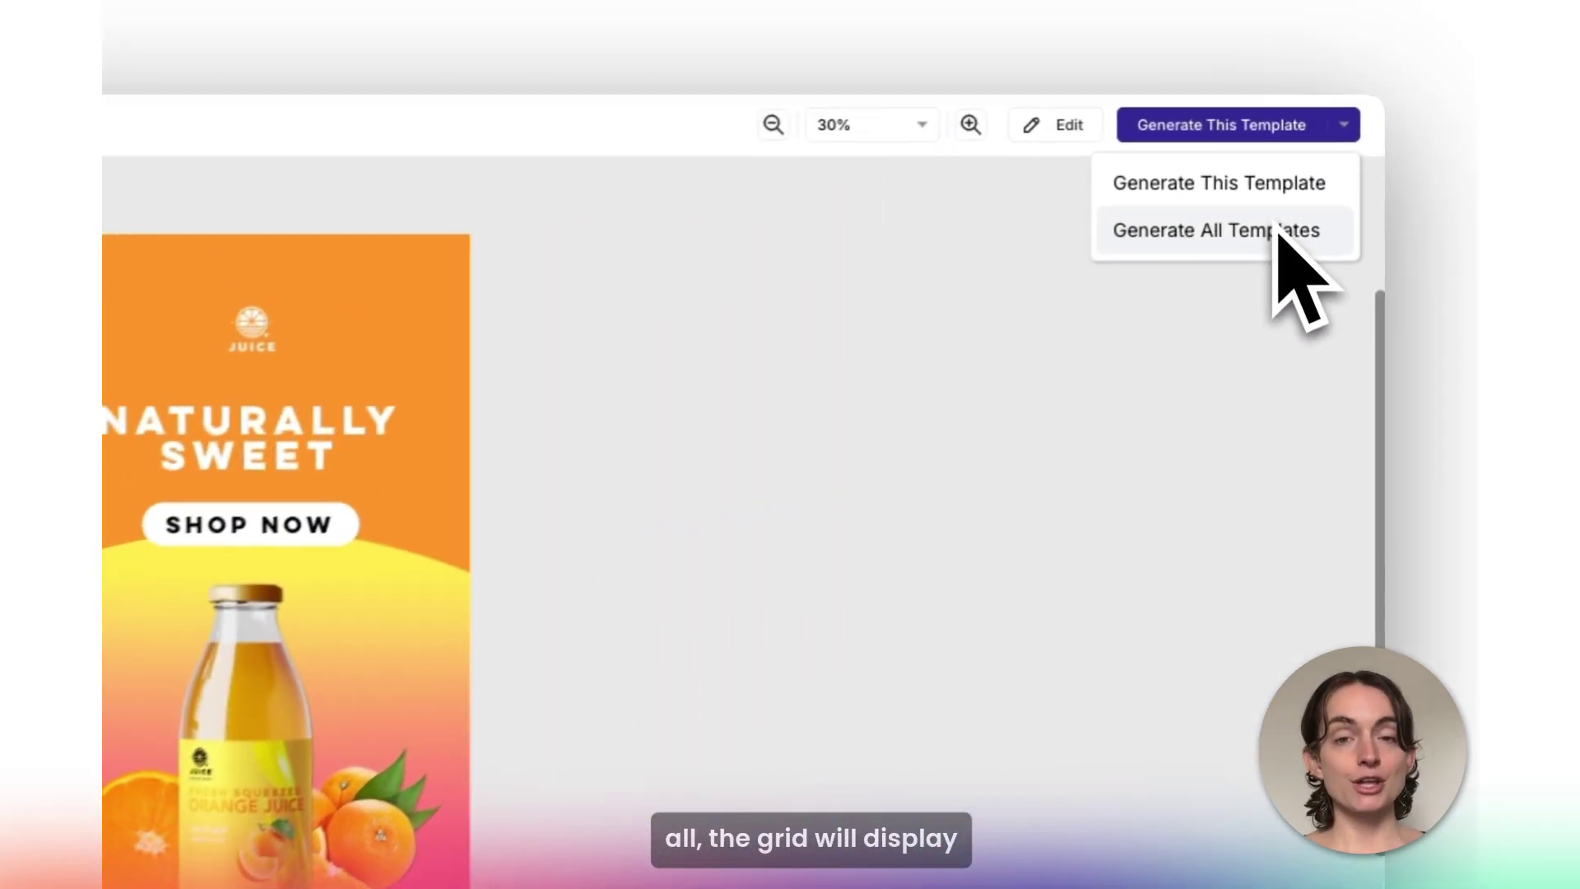
left_click(1346, 167)
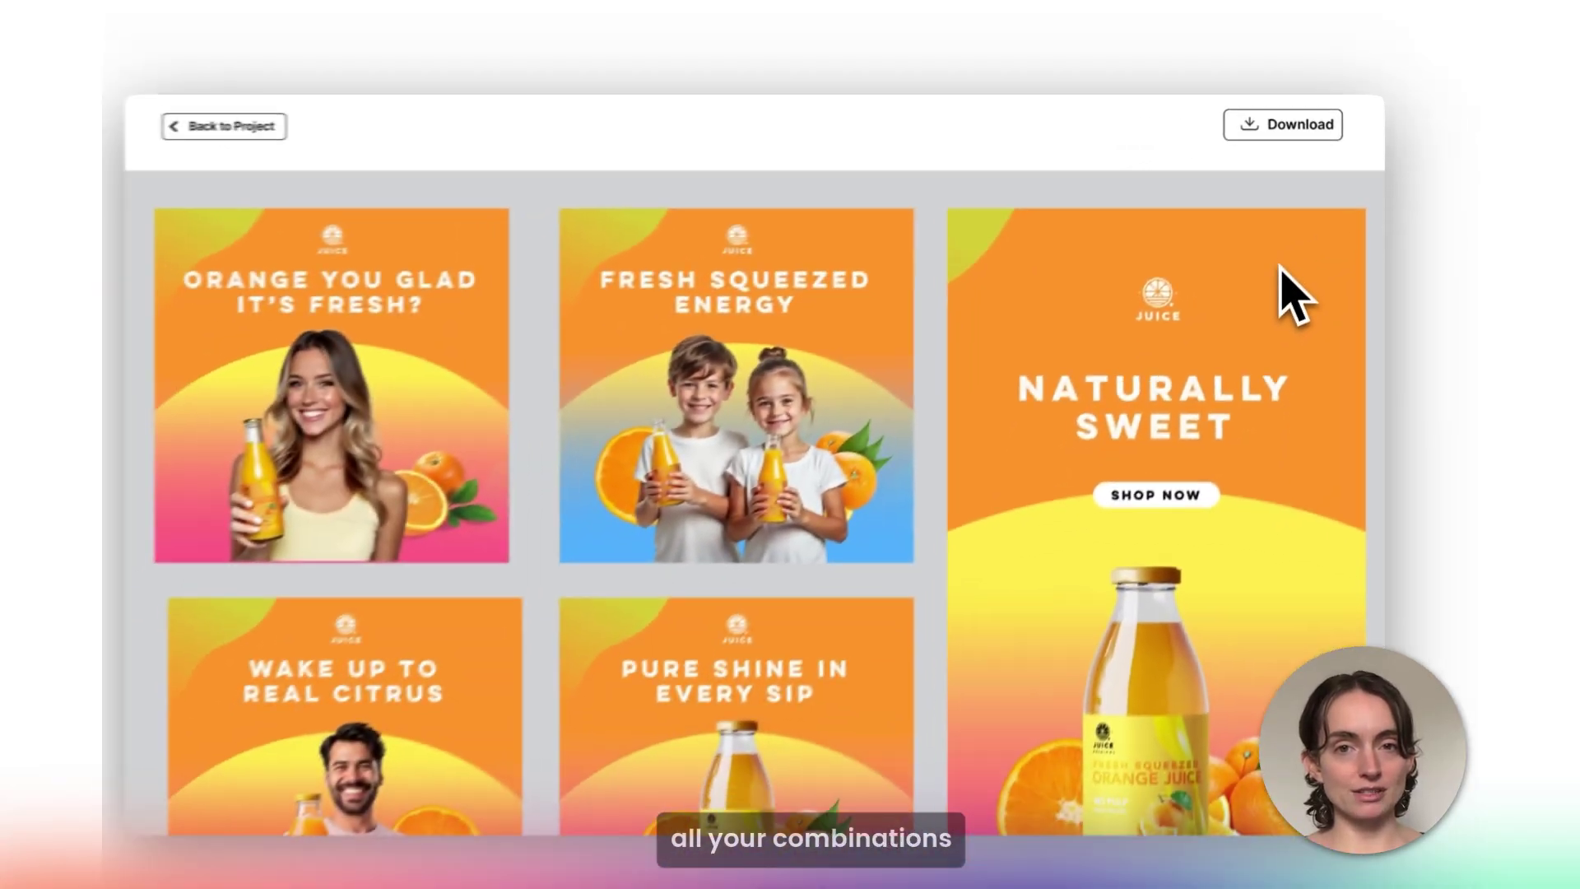
Step: Change the Perfect Taste ad's headline to UNFORGETTABLE TASTE
scroll(1292, 282, "down", 5)
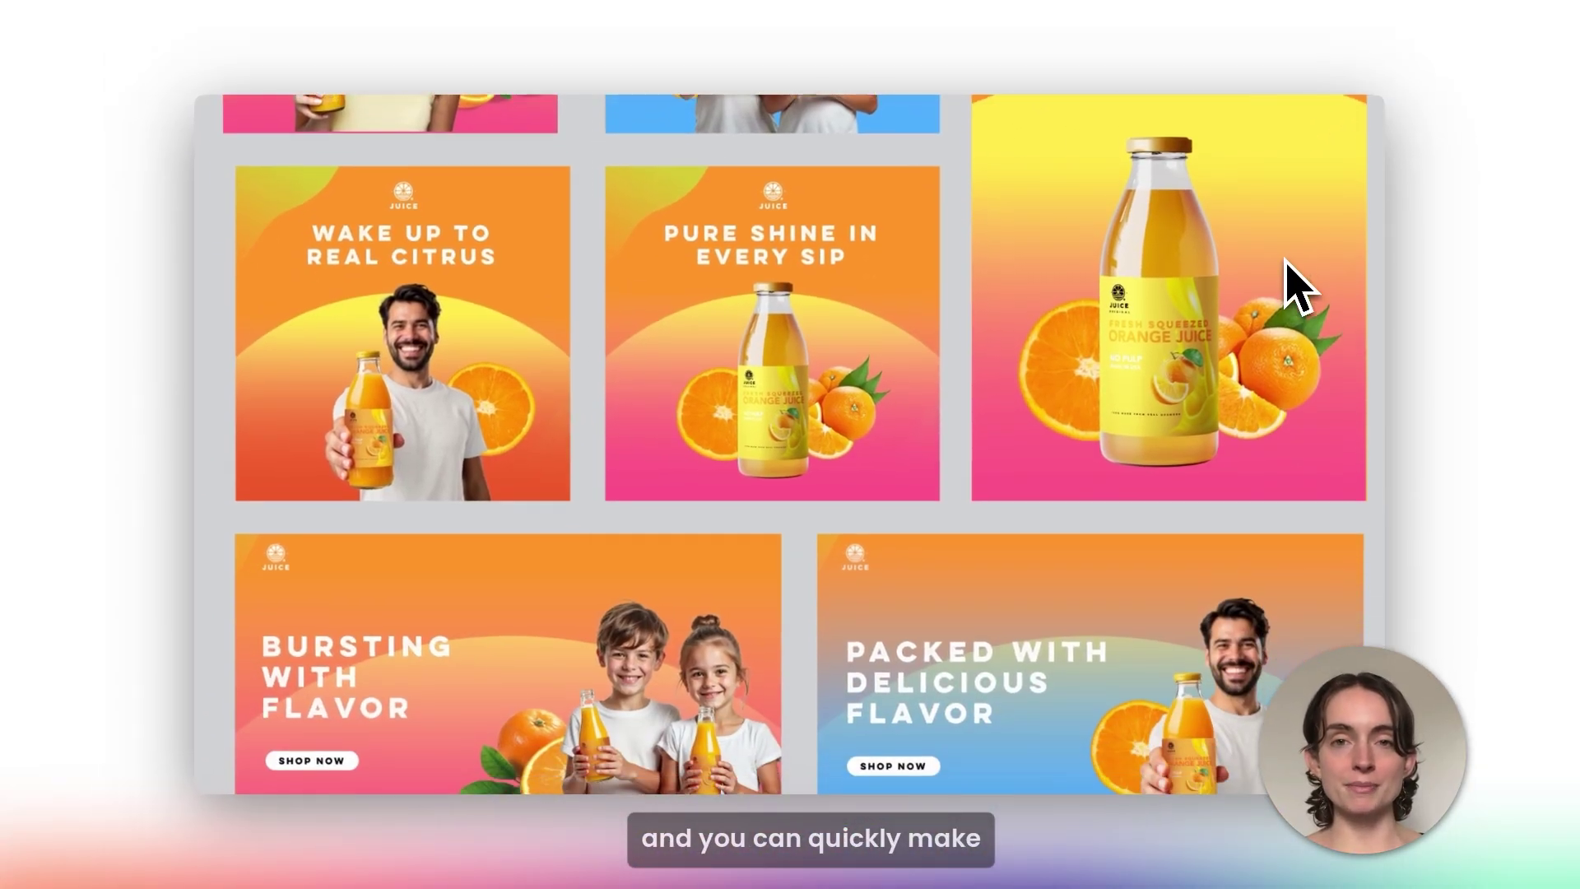
scroll(1293, 284, "down", 6)
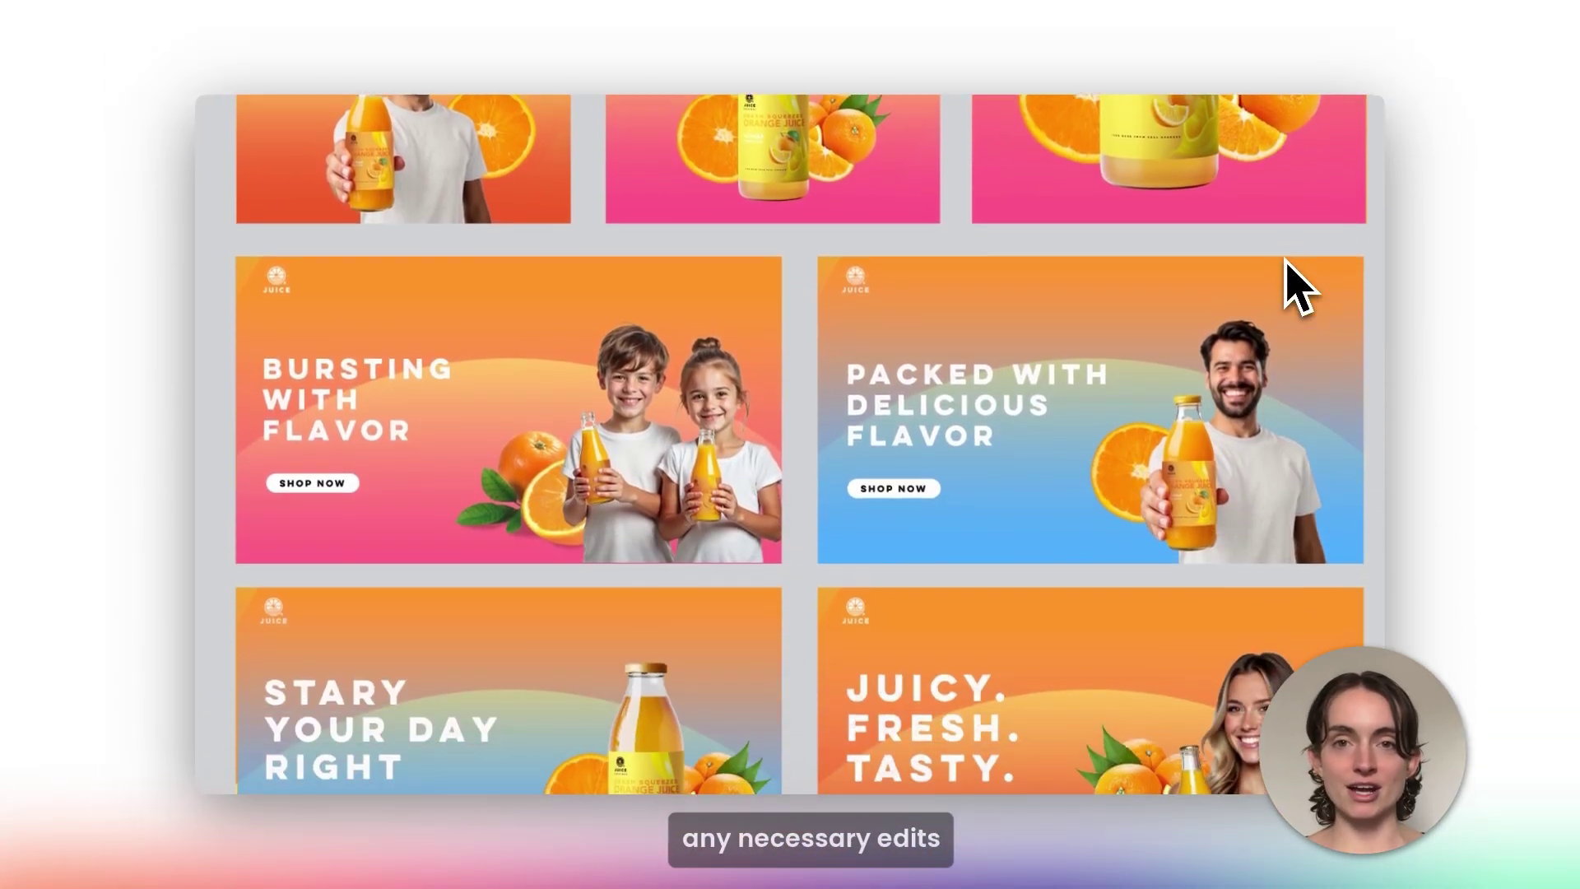
scroll(1288, 275, "down", 5)
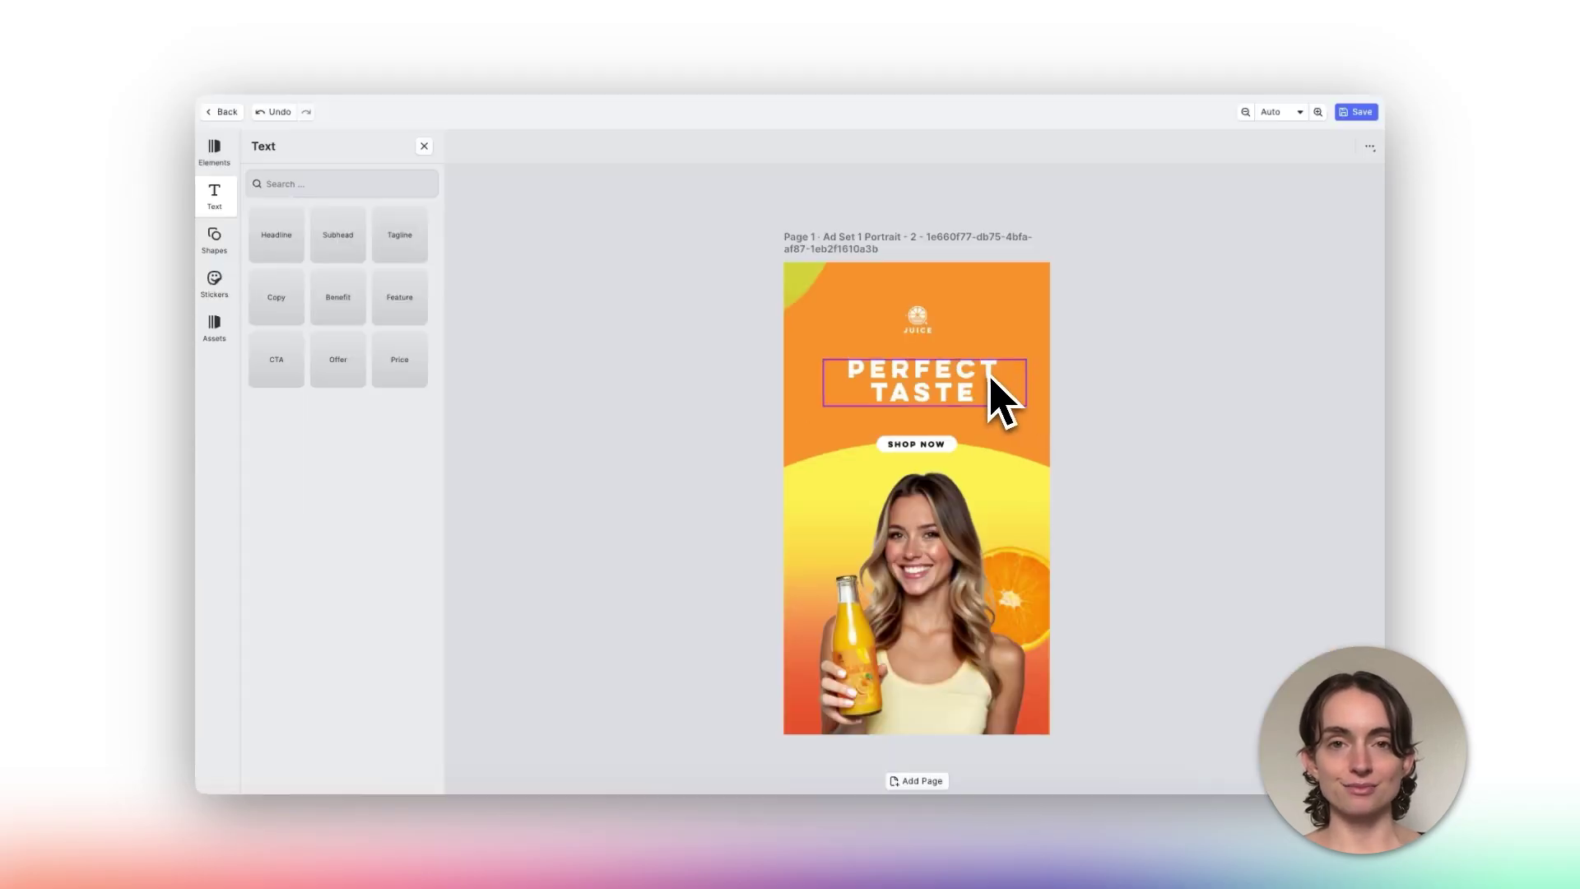
left_click(985, 372)
type("UNFORGETTABLE")
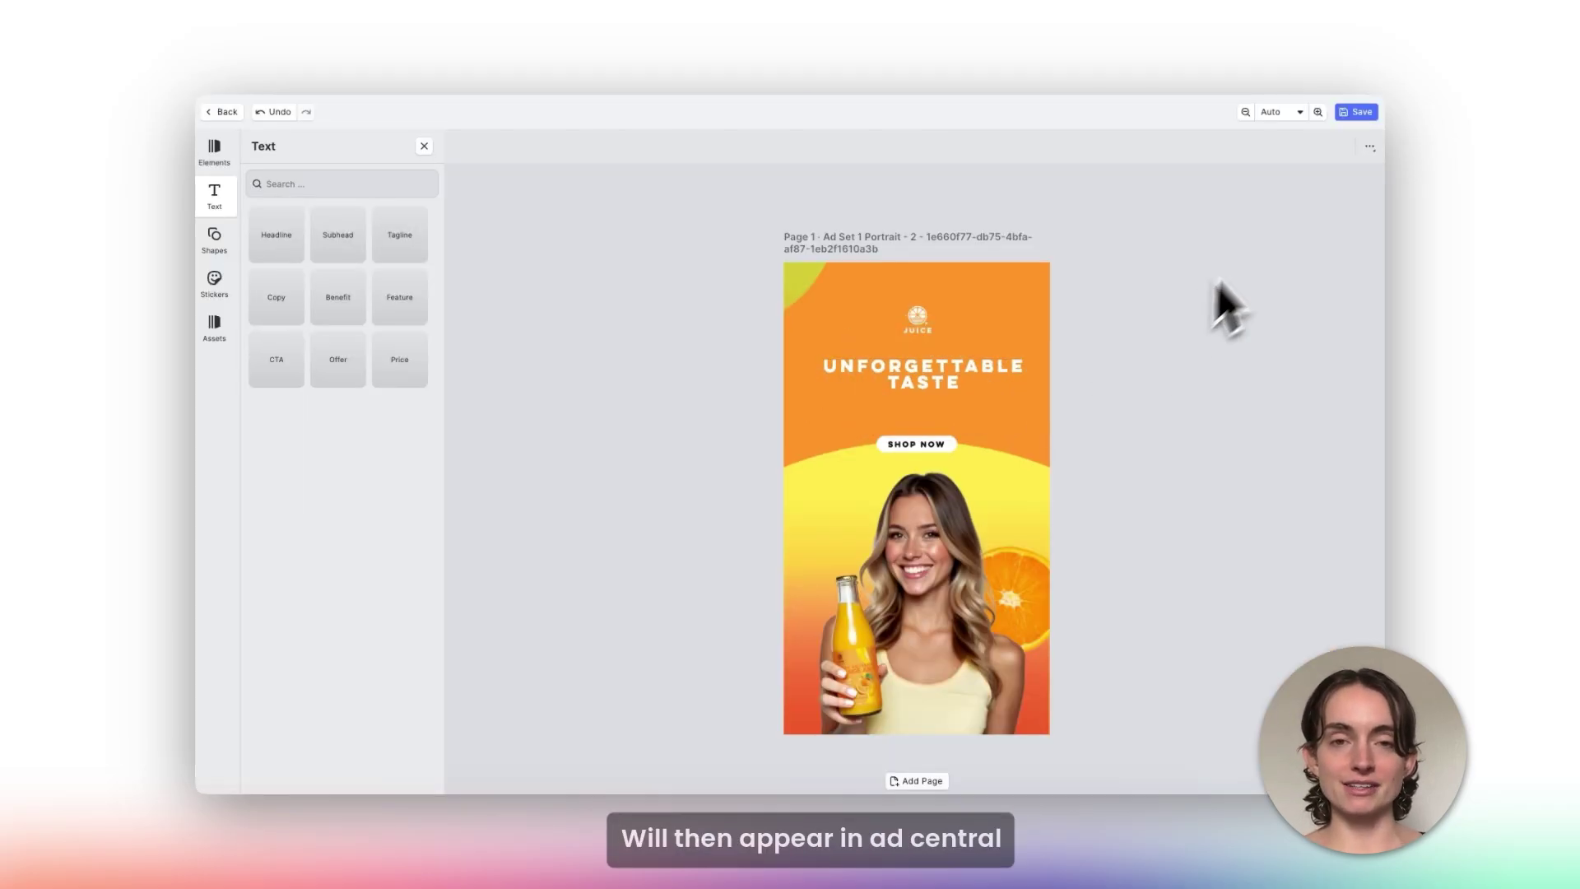
Step: Save the Unforgettable Taste ad and return to Ads Central
left_click(1356, 112)
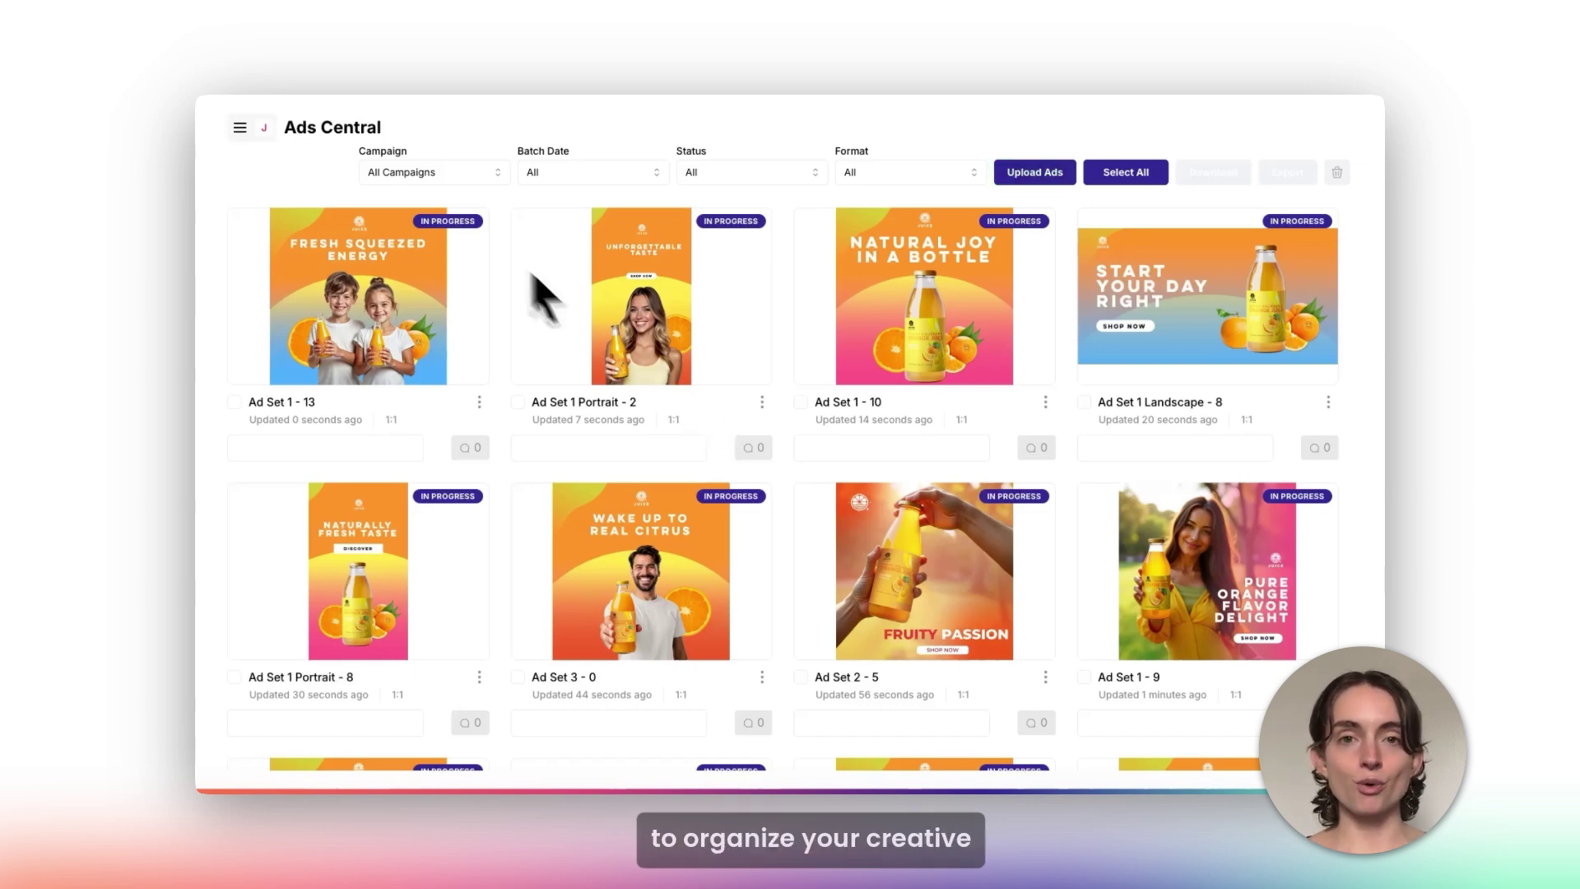
Step: Review the Campaign, Batch Date, Status and Format filters, then preview Ad Set 1 - 13 Fresh Squeezed Energy
left_click(394, 173)
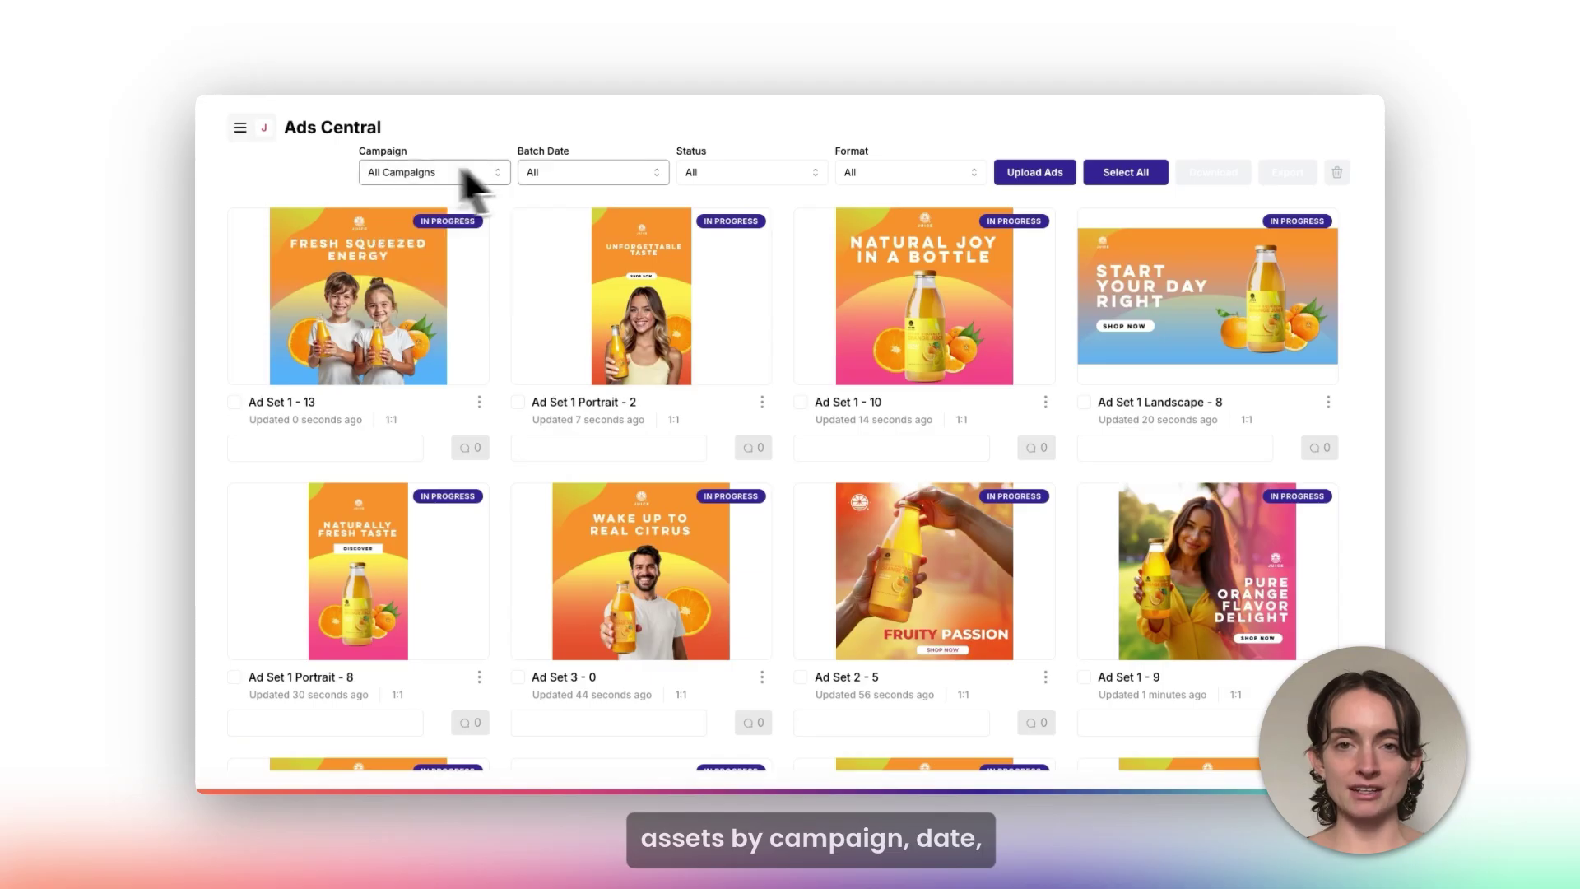
left_click(597, 175)
left_click(746, 171)
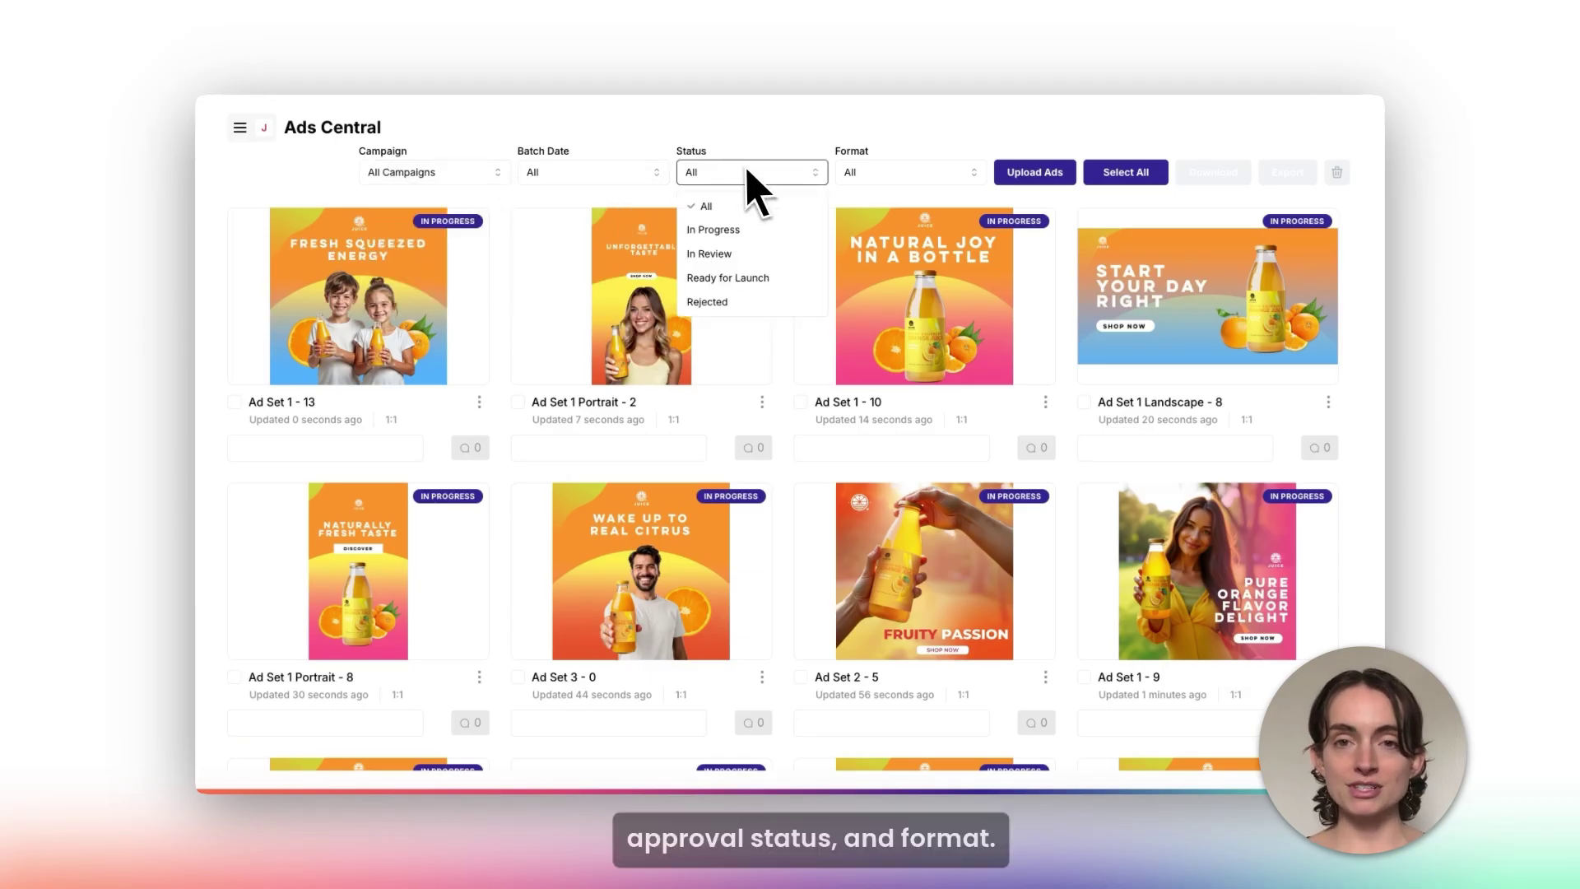
left_click(908, 168)
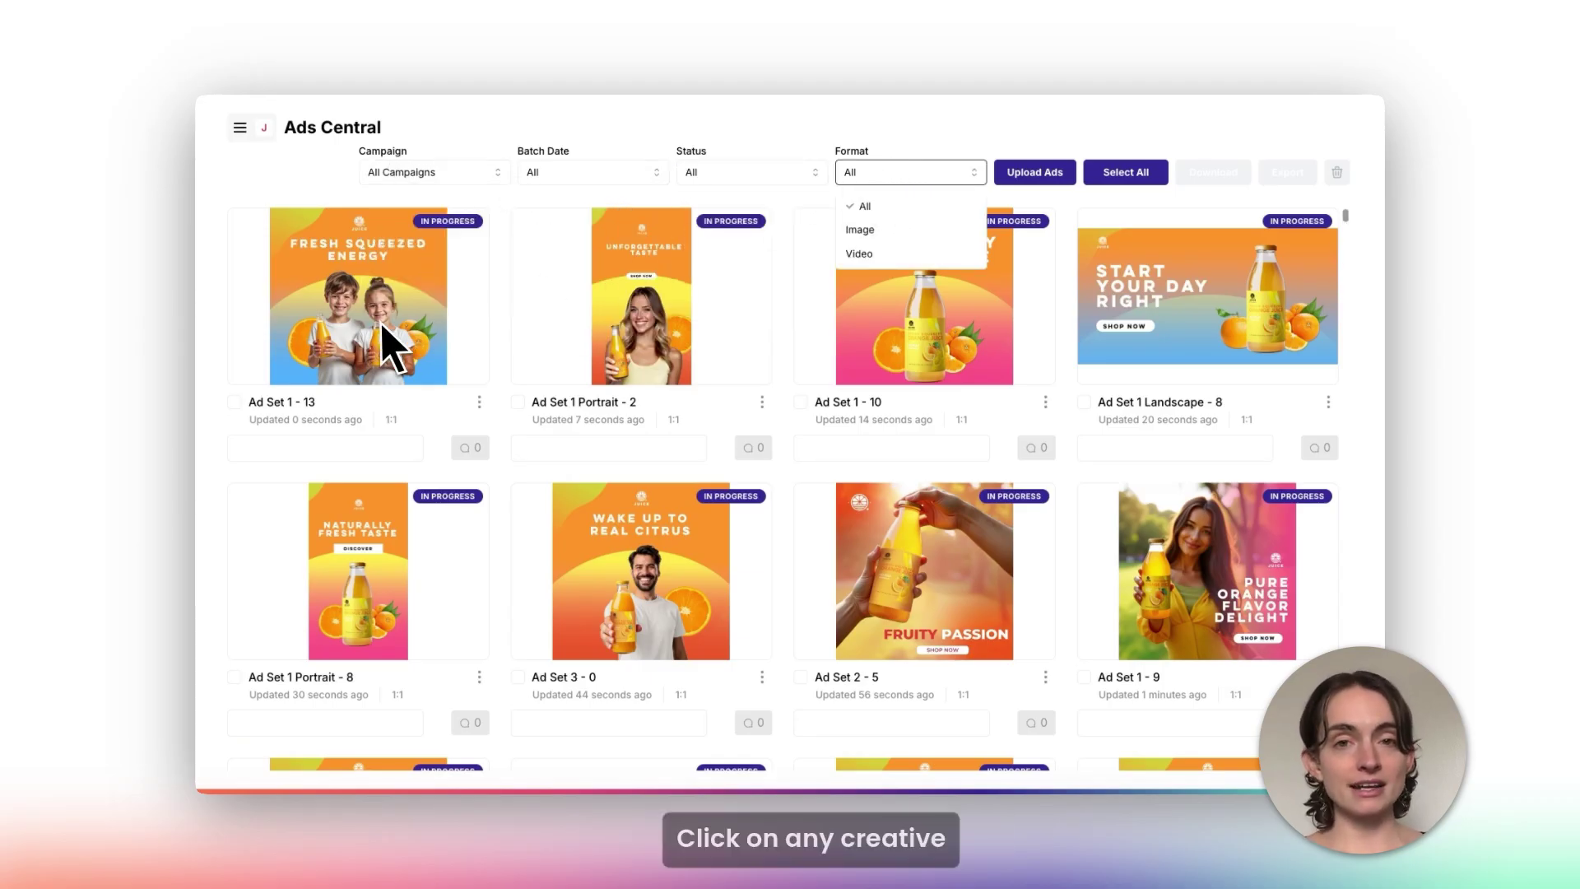
left_click(382, 323)
left_click(382, 324)
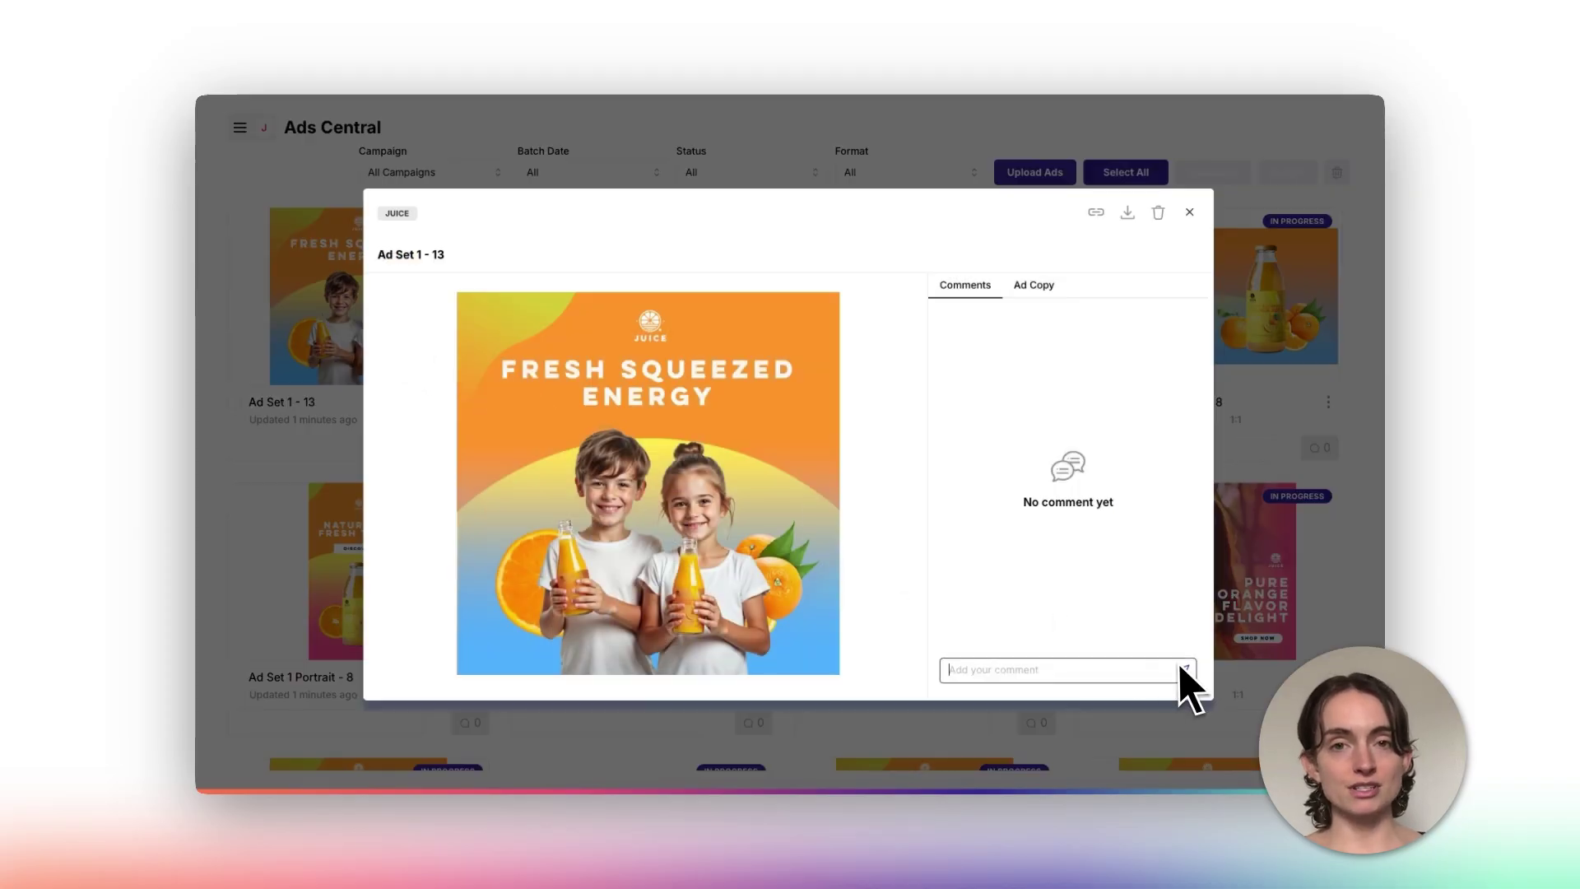
Step: Comment 'change the background color' on Ad Set 1 - 13, edit its Fresh Squeezed headline, and close the preview
type("Looks great! Can we change the background")
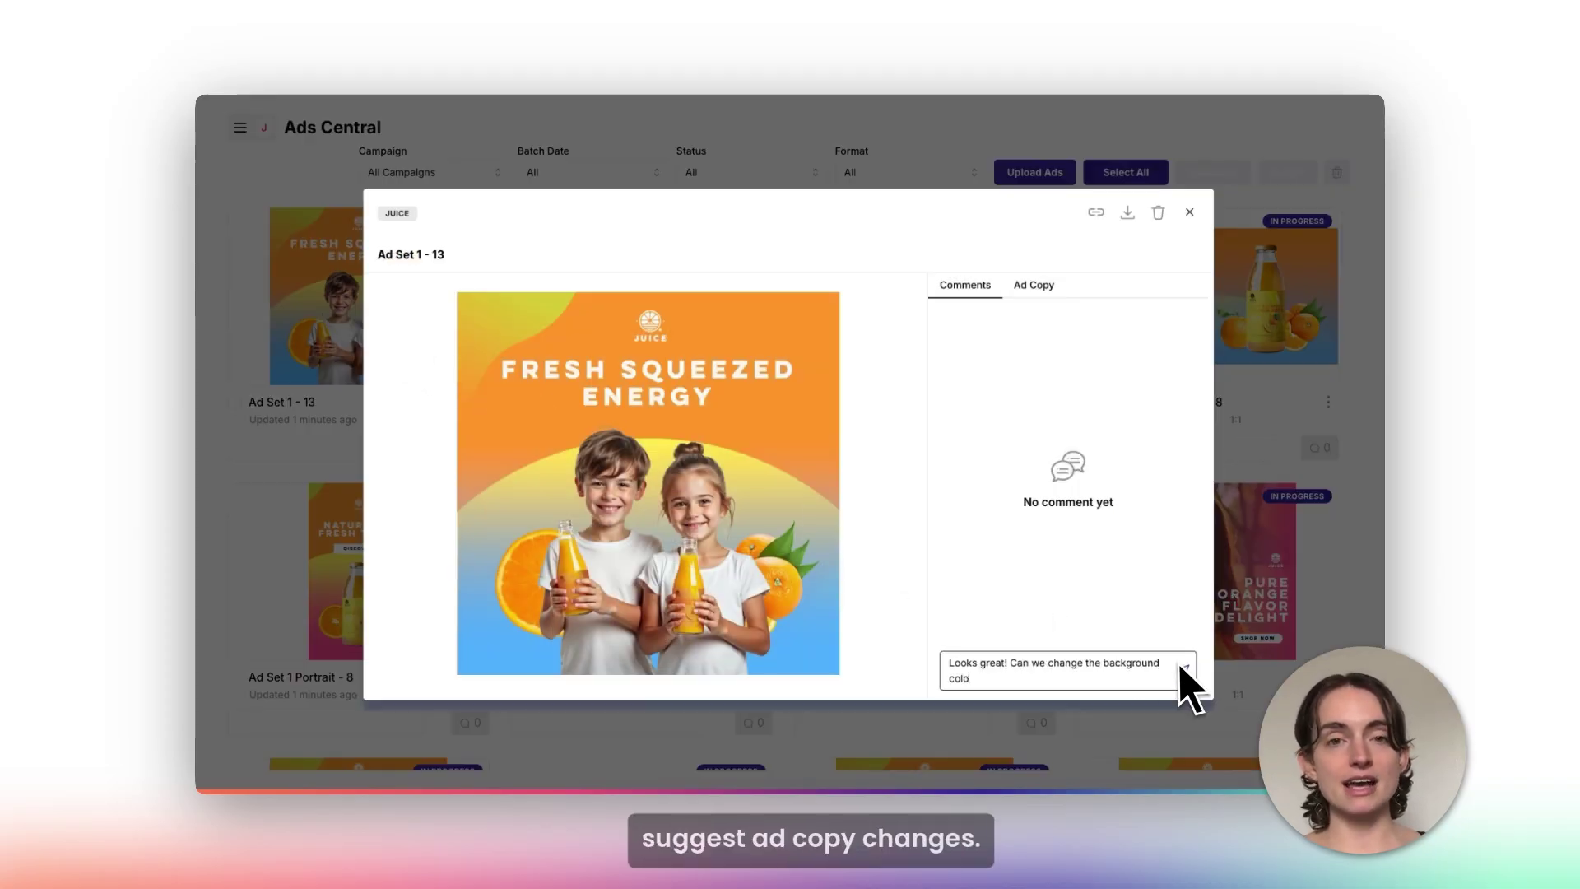
left_click(1186, 668)
left_click(1035, 286)
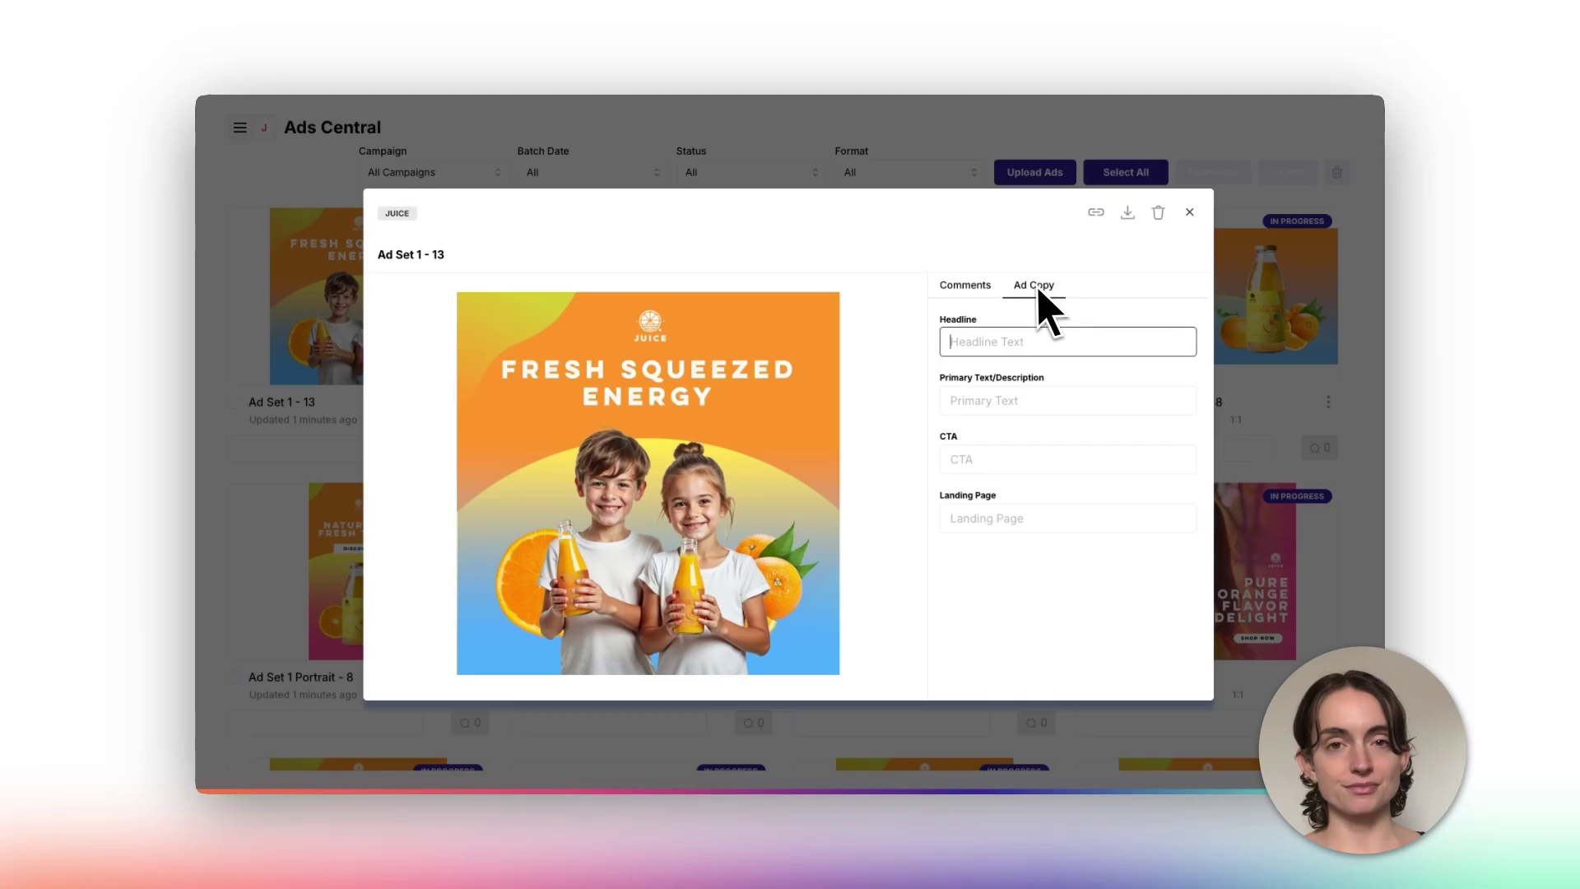
type("Fresh Squee")
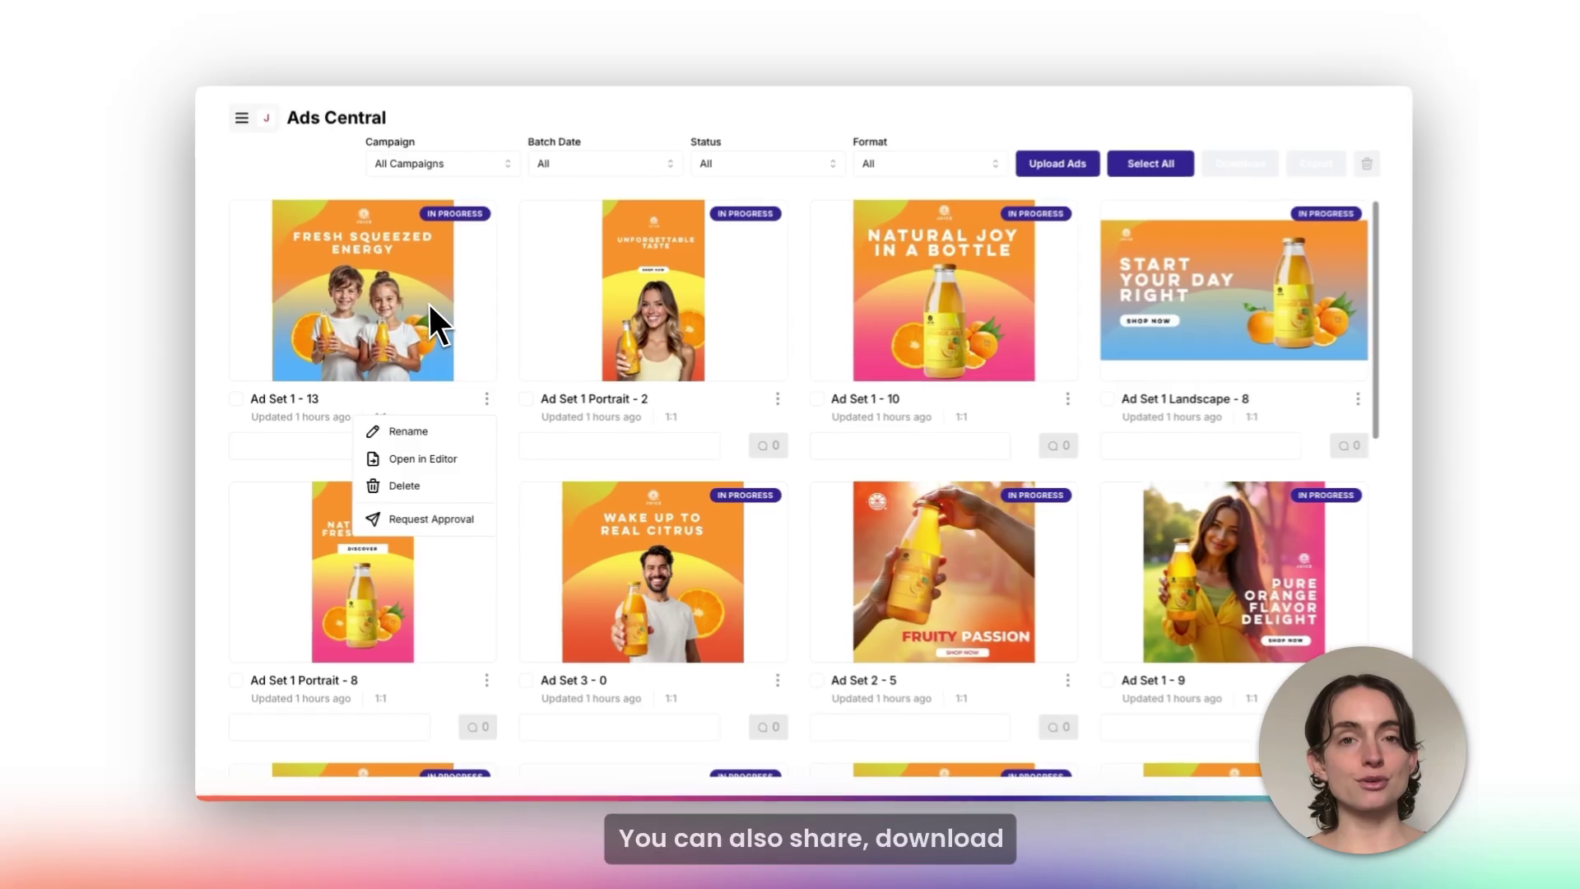
left_click(430, 304)
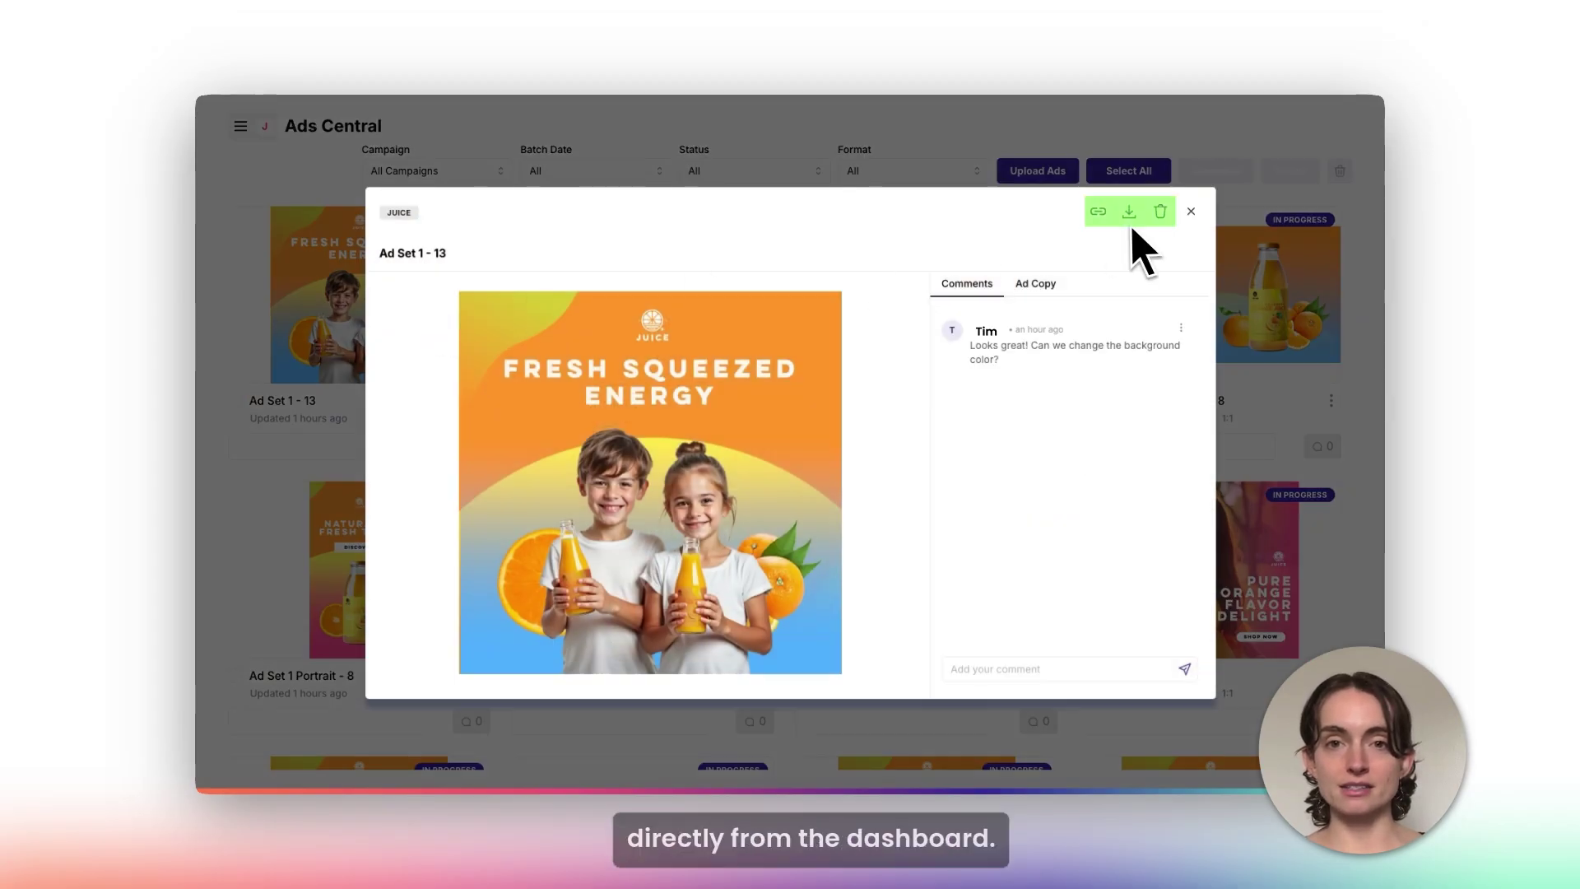
left_click(1191, 211)
Step: Select Ad Set 1 Portrait - 2 for export and view the Facebook and Google channel options
left_click(515, 402)
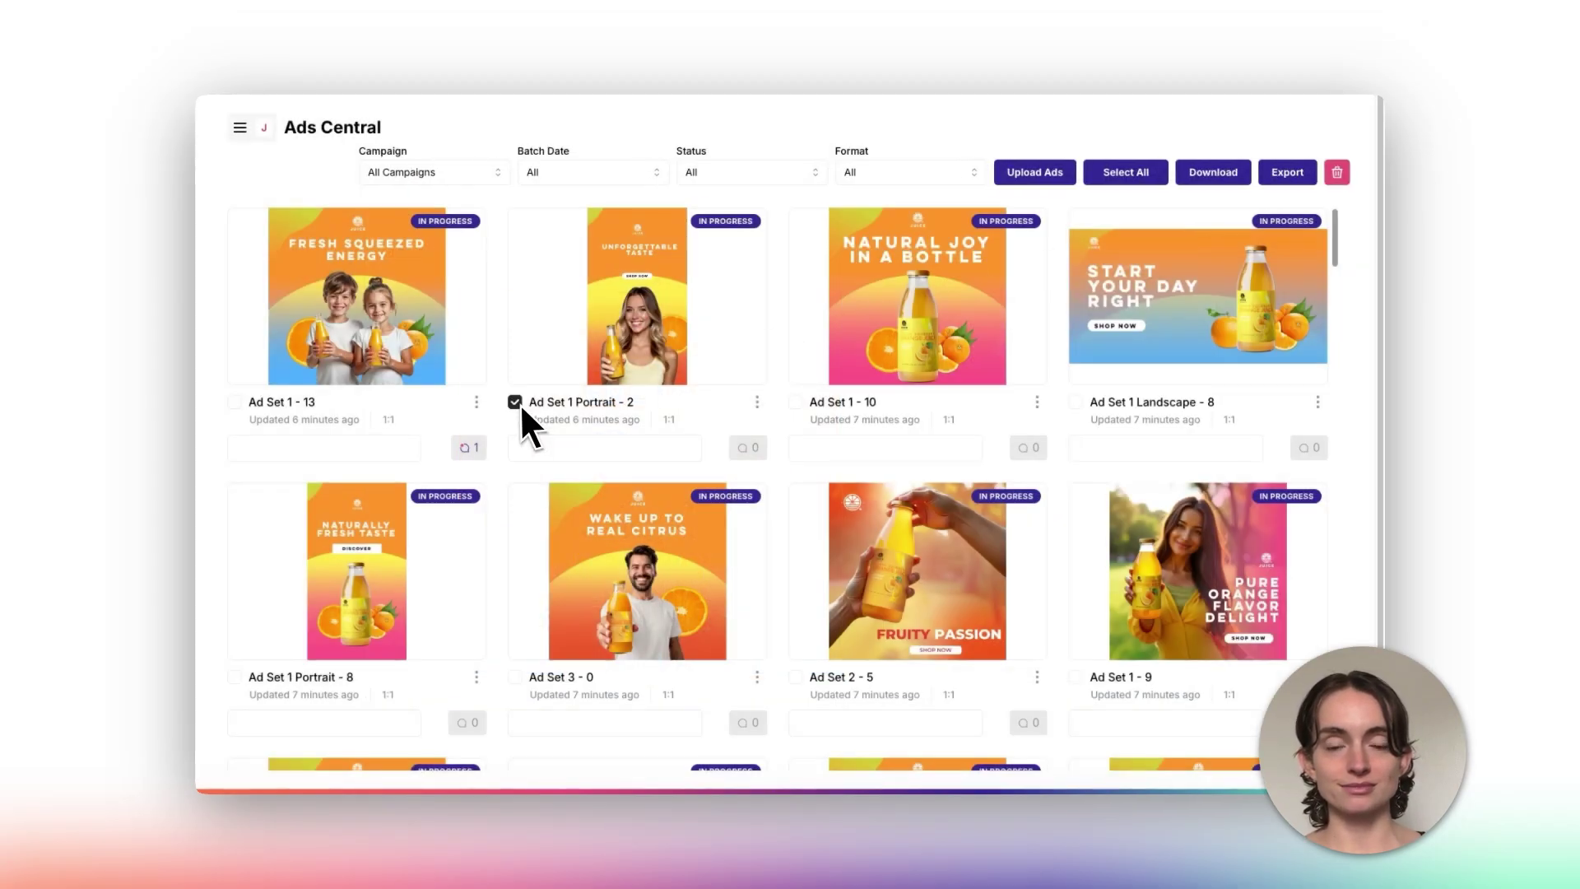
left_click(1284, 173)
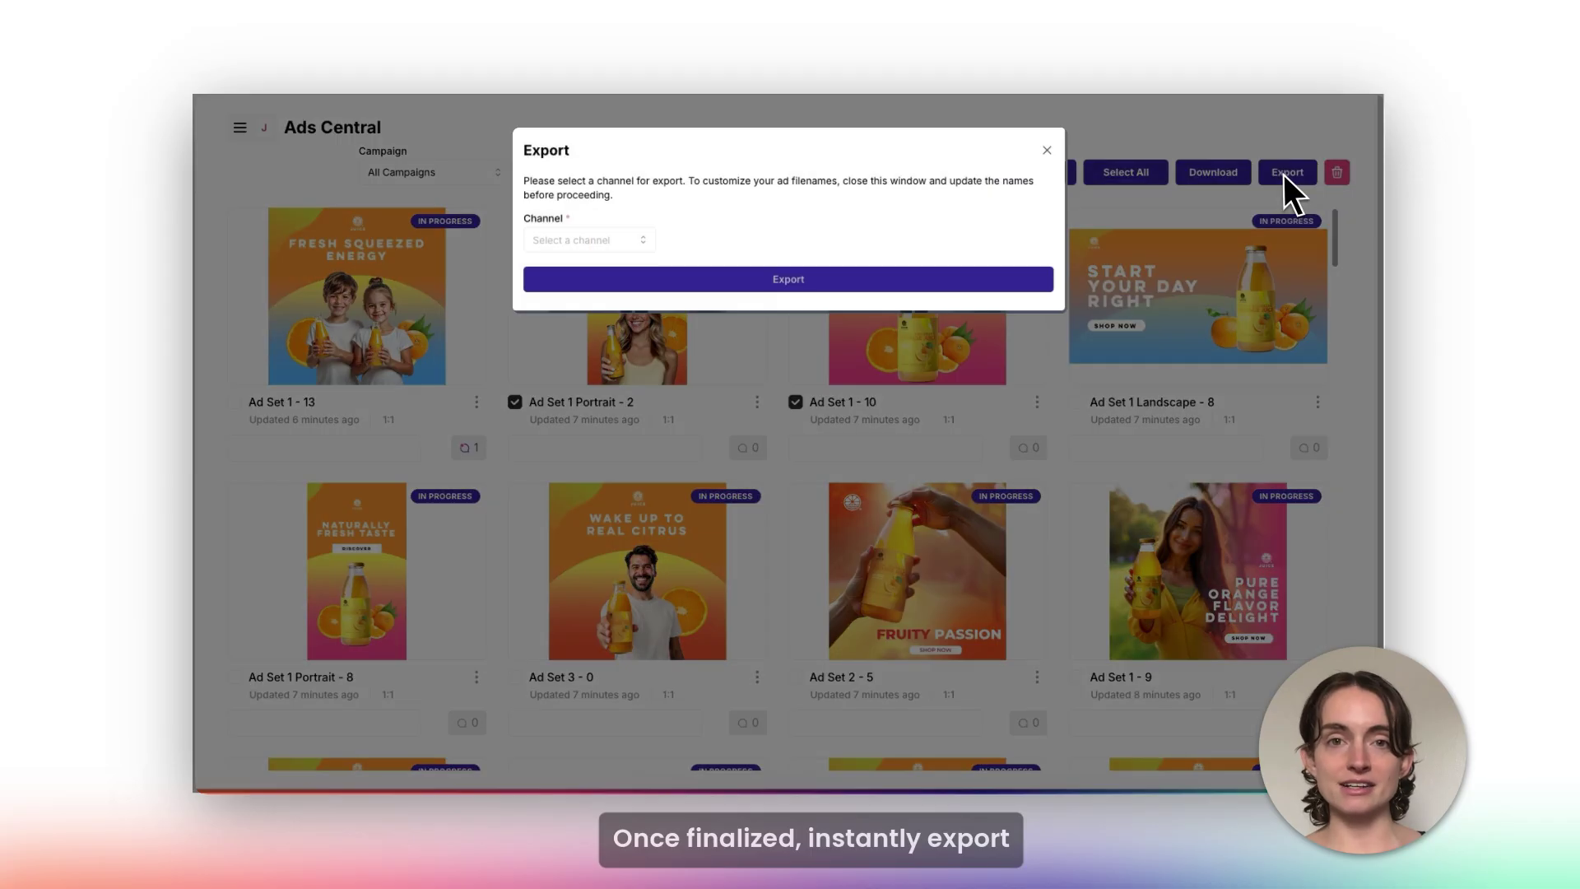
left_click(632, 244)
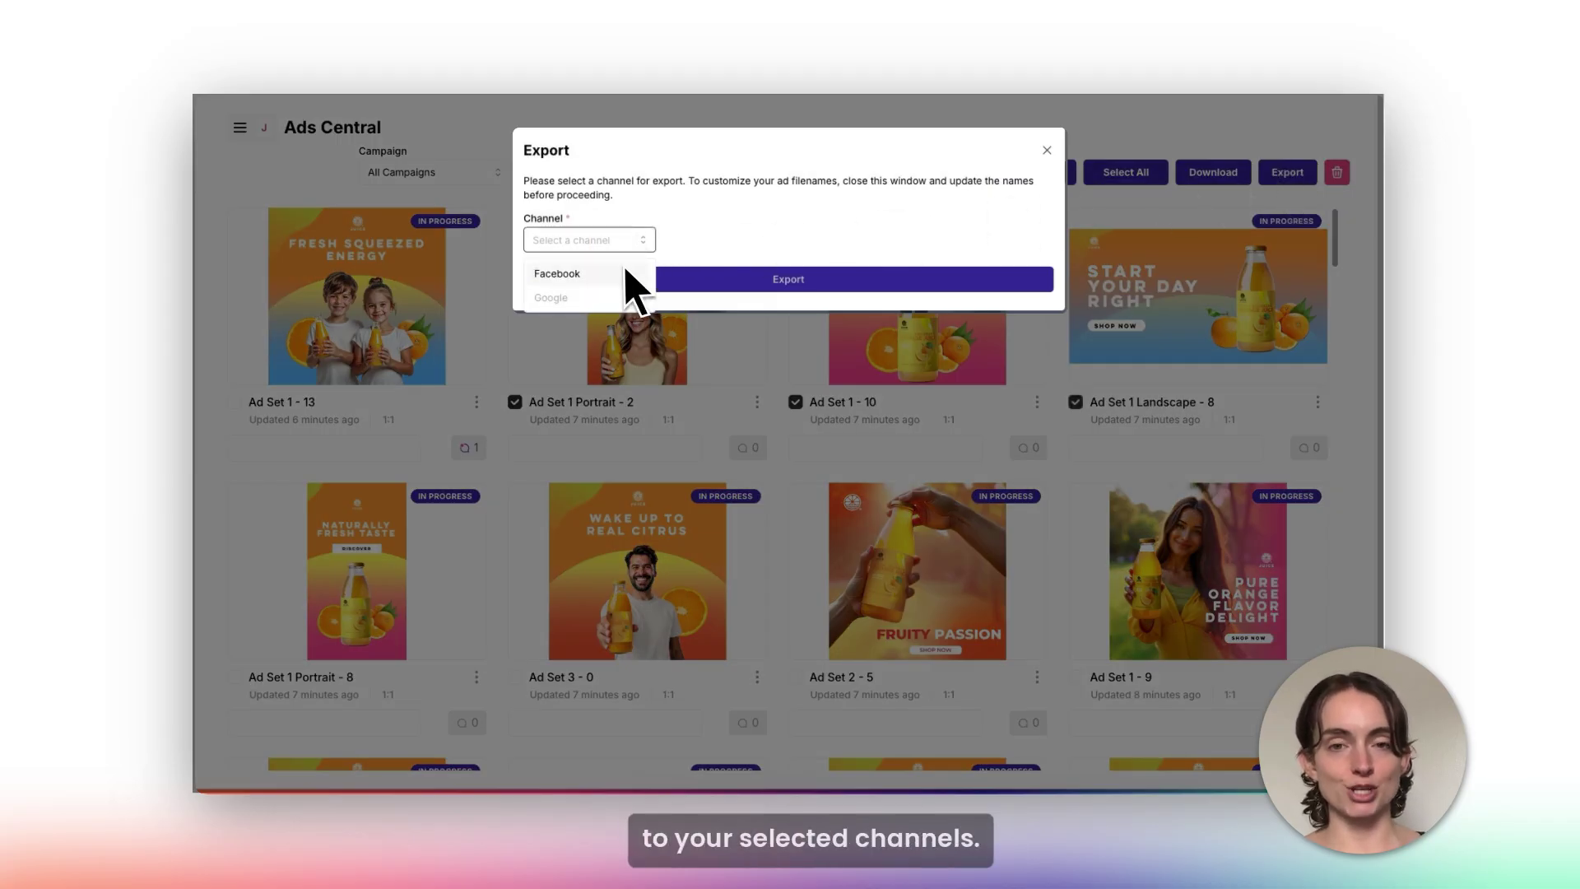